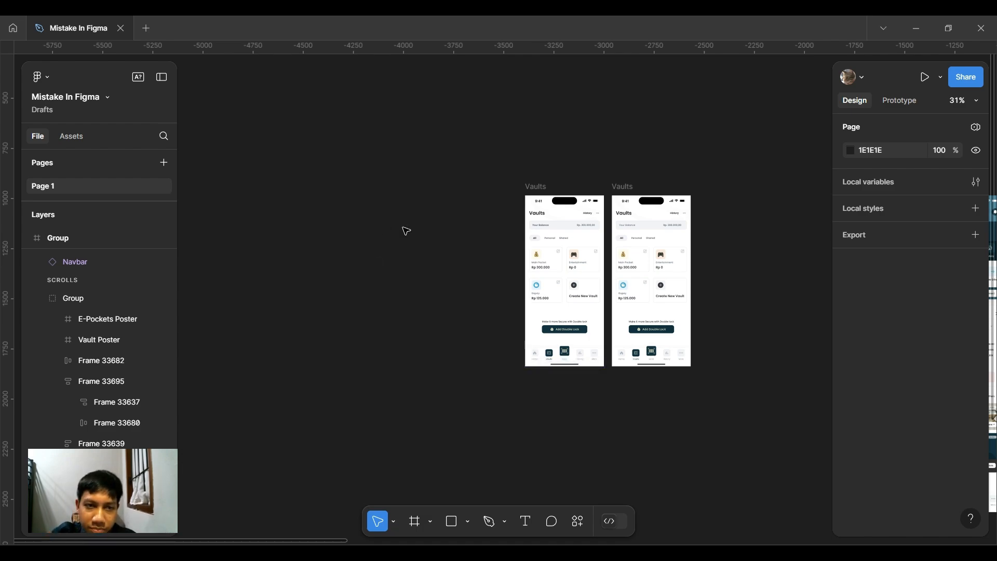
# - Select the first of the two Vaults frames and bring its layers into view for inspection
pyautogui.scroll(3, 406, 230)
pyautogui.hscroll(3, 406, 231)
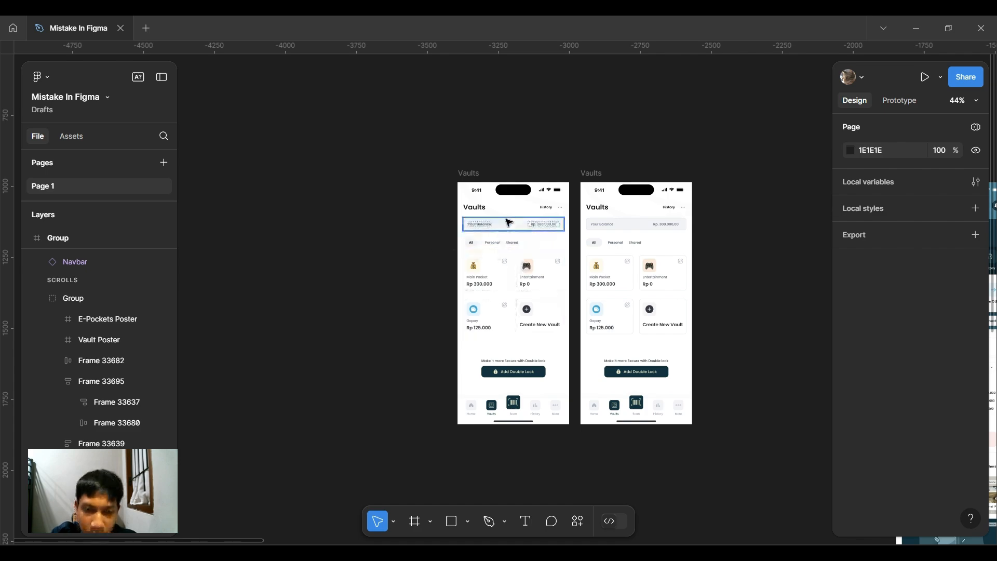
pyautogui.scroll(3, 509, 223)
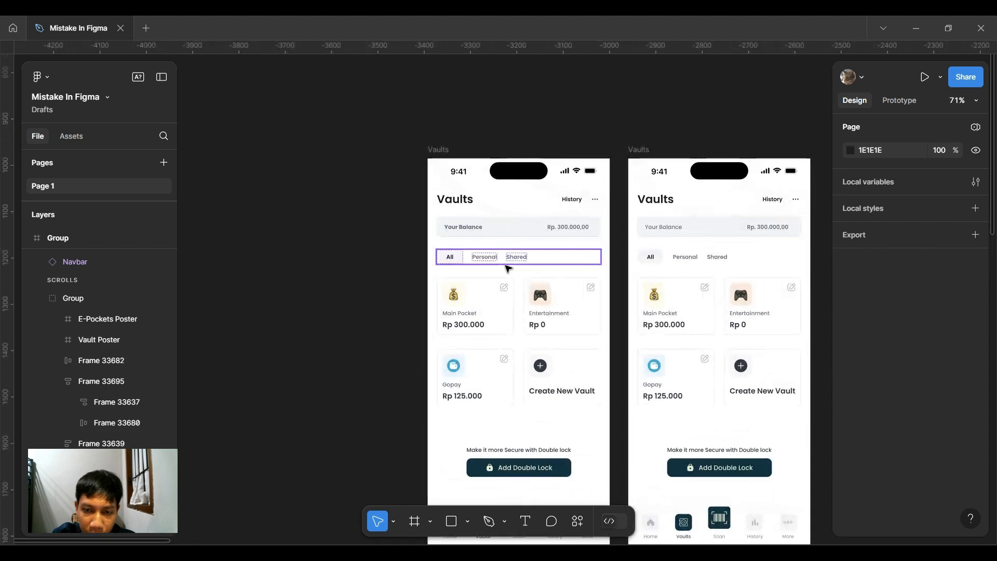
pyautogui.keyDown('ctrl'); pyautogui.scroll(5, 508, 268); pyautogui.keyUp('ctrl')
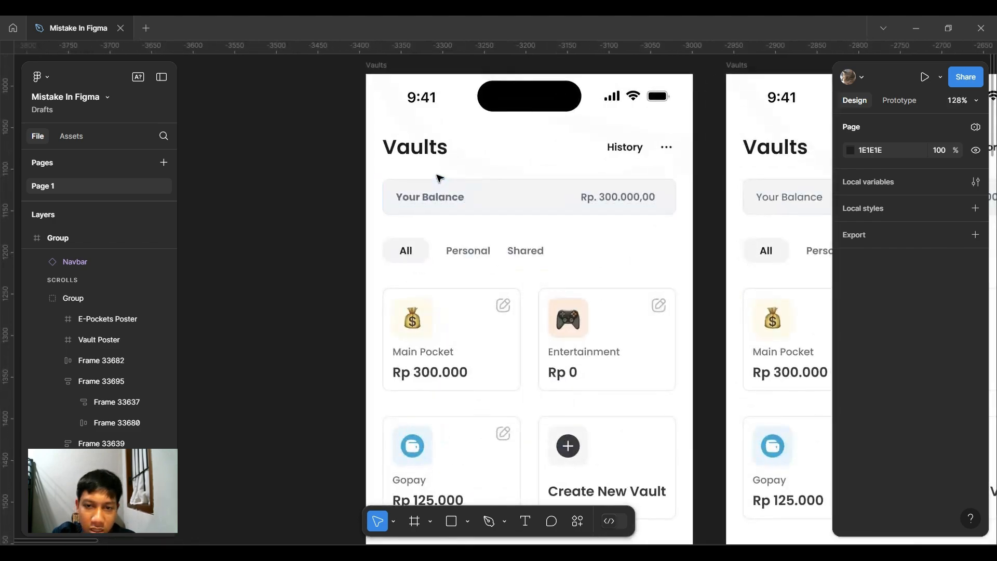
pyautogui.scroll(2, 439, 175)
pyautogui.keyDown('ctrl'); pyautogui.scroll(-3, 454, 207); pyautogui.keyUp('ctrl')
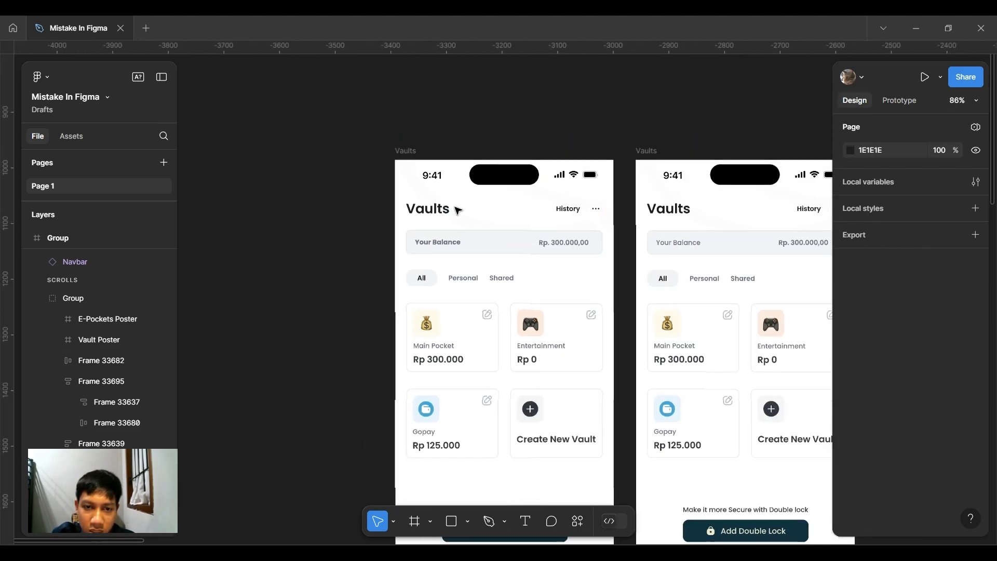
pyautogui.click(410, 153)
pyautogui.scroll(-2, 410, 154)
pyautogui.keyDown('ctrl'); pyautogui.scroll(-3, 410, 154); pyautogui.keyUp('ctrl')
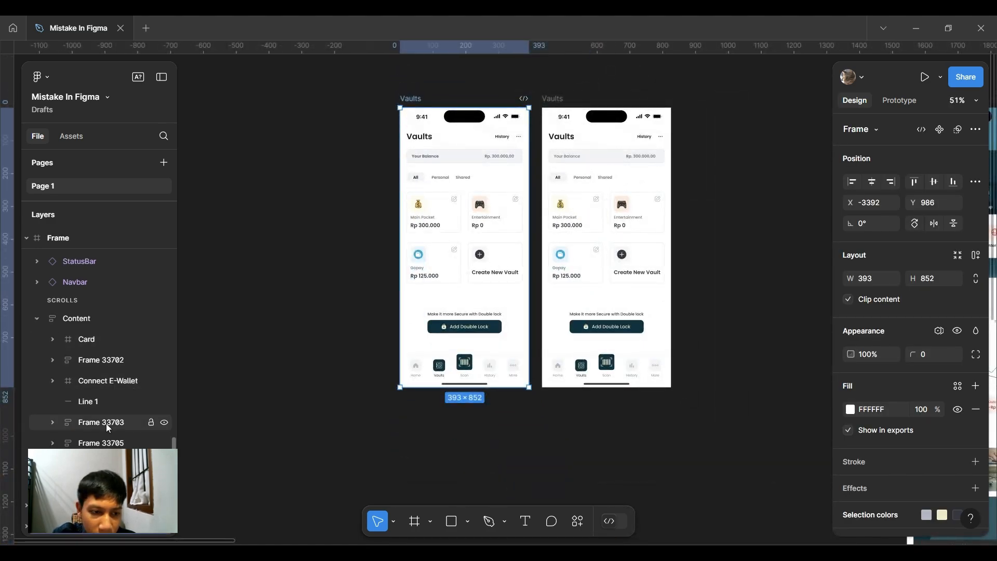
# - Inspect the first Vaults frame's pocket grid, double lock section, balance card, option box and title row one by one
pyautogui.click(445, 209)
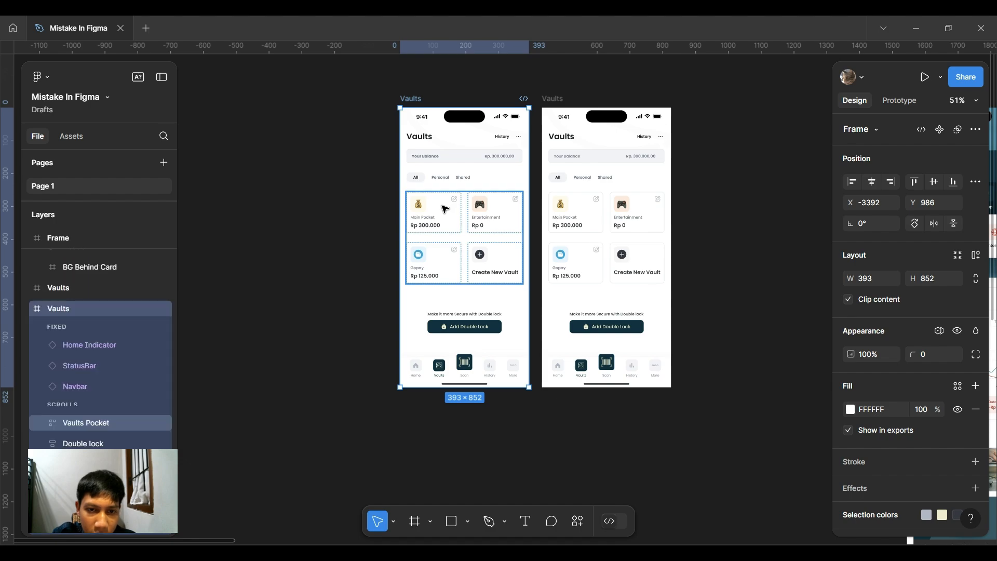
pyautogui.keyDown('ctrl'); pyautogui.scroll(3, 446, 210); pyautogui.keyUp('ctrl')
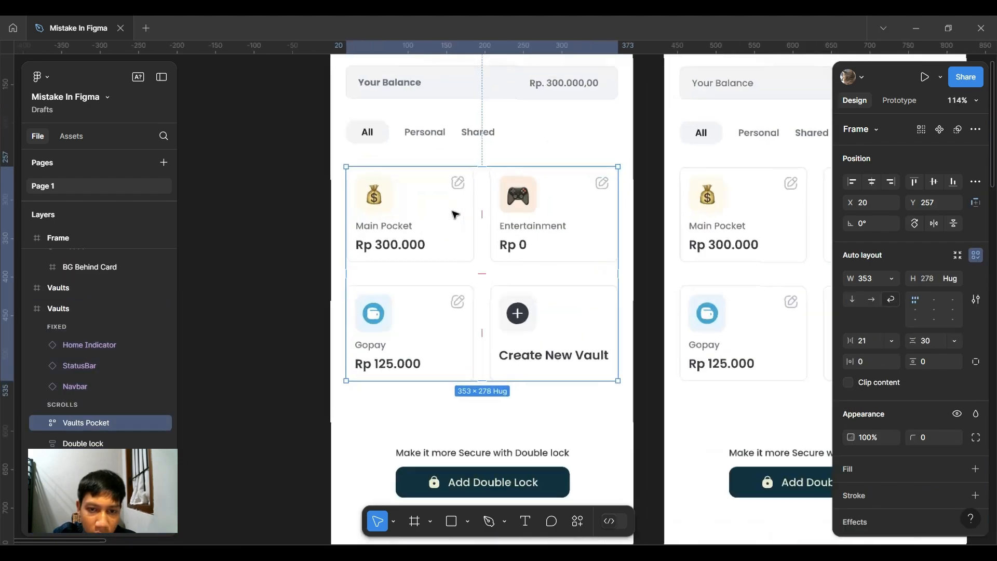
pyautogui.keyDown('ctrl'); pyautogui.scroll(-1, 454, 214); pyautogui.keyUp('ctrl')
pyautogui.click(471, 357)
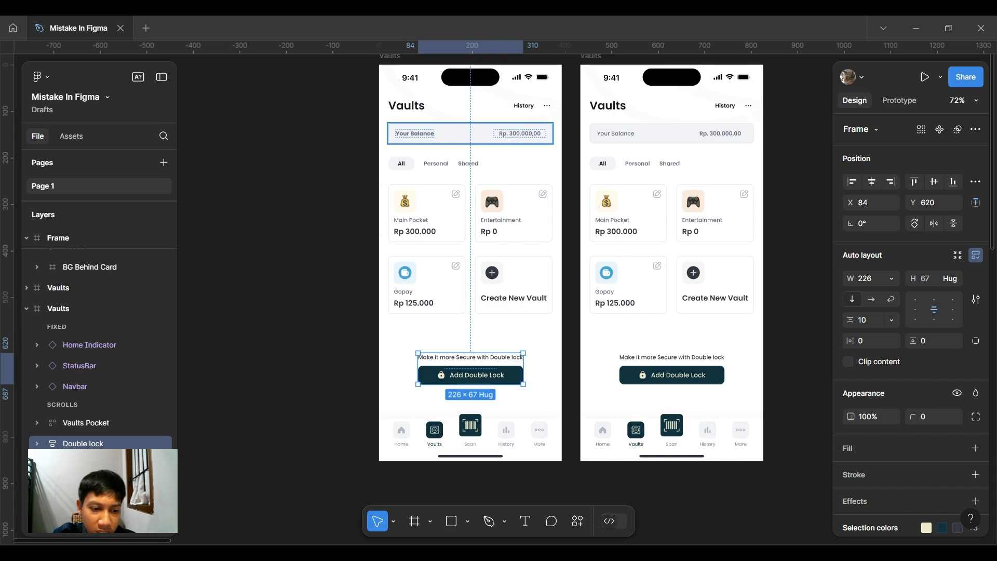
pyautogui.click(471, 134)
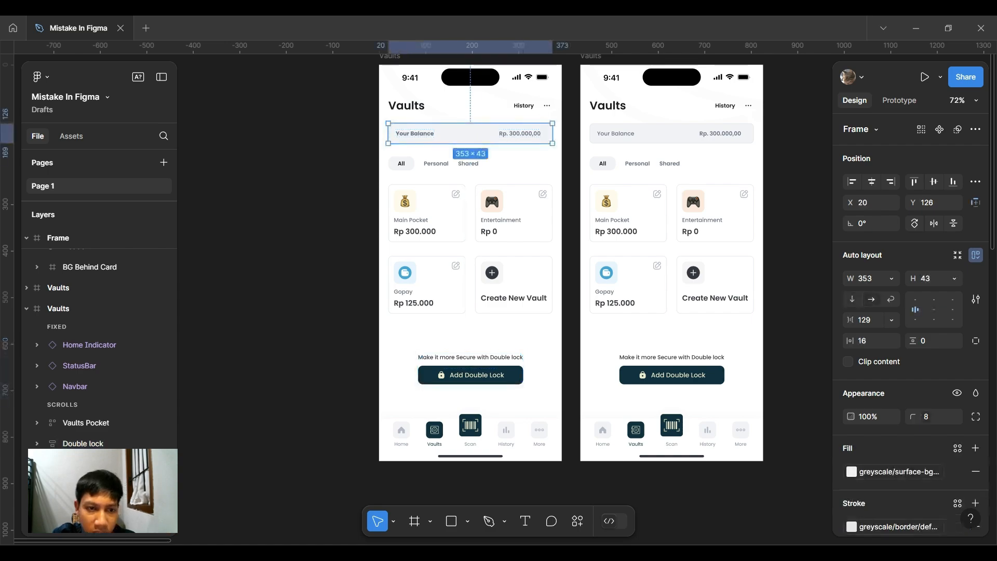
pyautogui.click(470, 164)
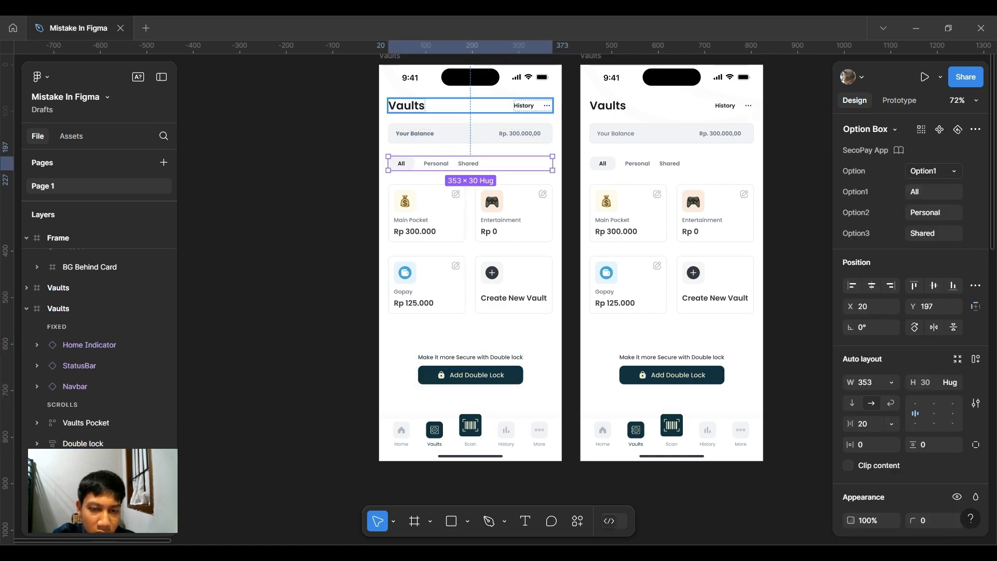
pyautogui.click(470, 105)
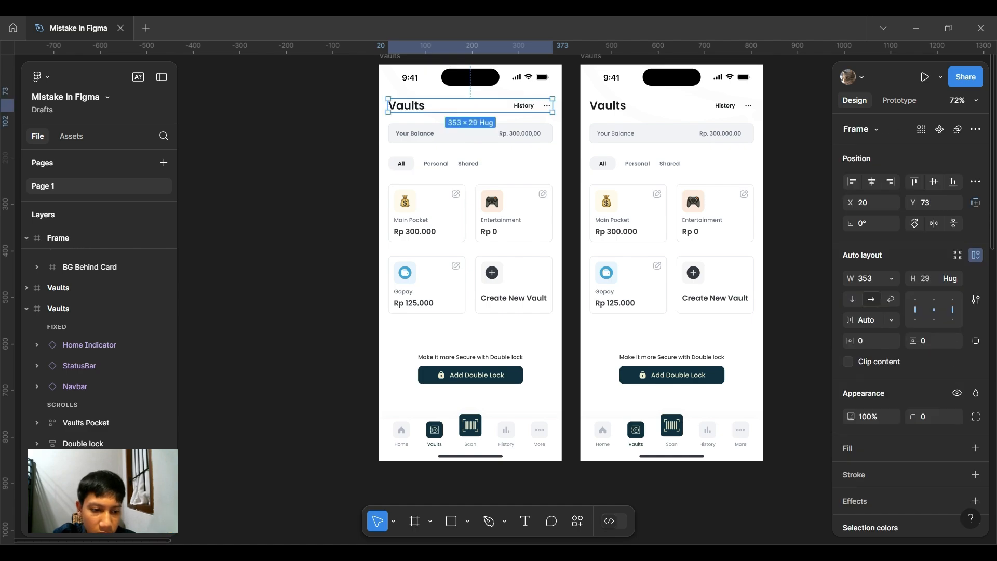
# - Inspect the first Vaults frame's Home Indicator, StatusBar and Navbar layers, and leave nothing selected
pyautogui.click(90, 345)
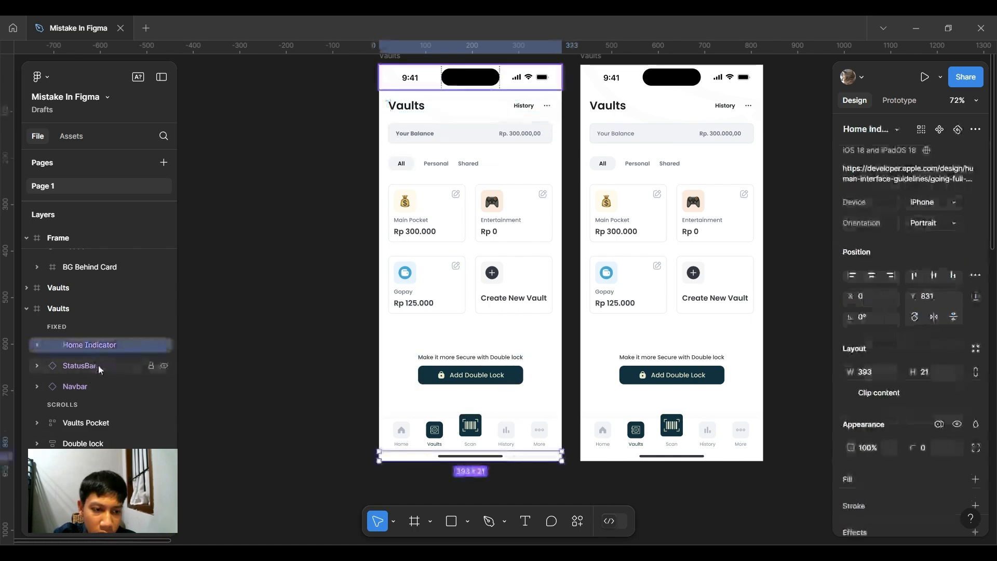
pyautogui.click(99, 365)
pyautogui.click(99, 385)
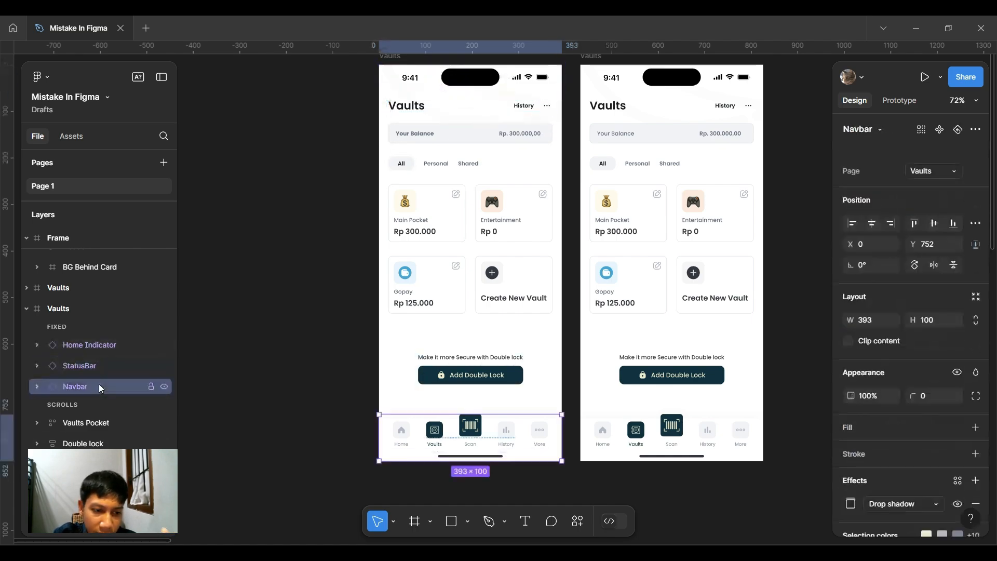
pyautogui.click(331, 326)
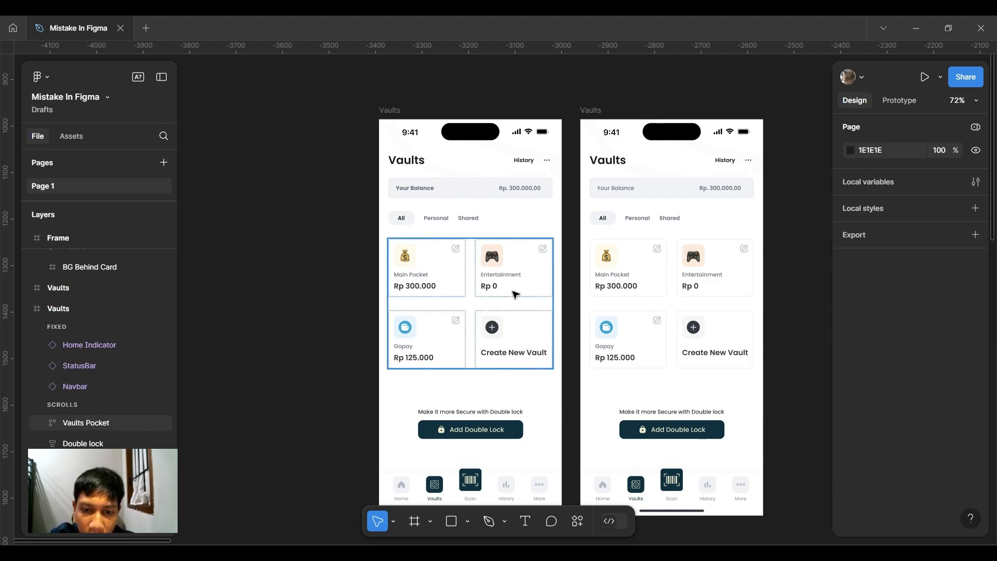
# - Inspect the second Vaults frame's Frame 33816 and Frame 33706 layers, and clear the selection
pyautogui.hscroll(1, 577, 230)
pyautogui.hscroll(5, 577, 230)
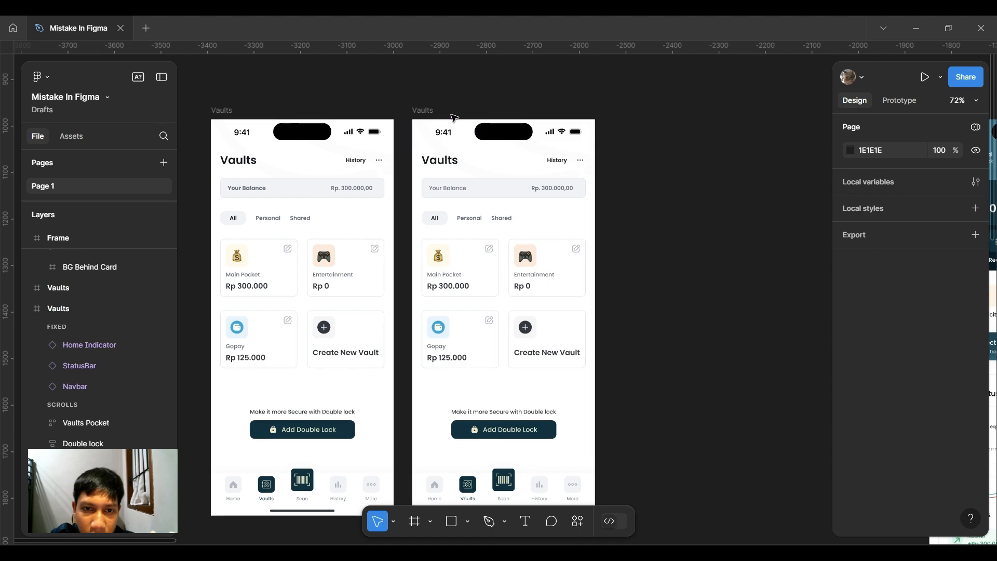
pyautogui.scroll(-2, 453, 118)
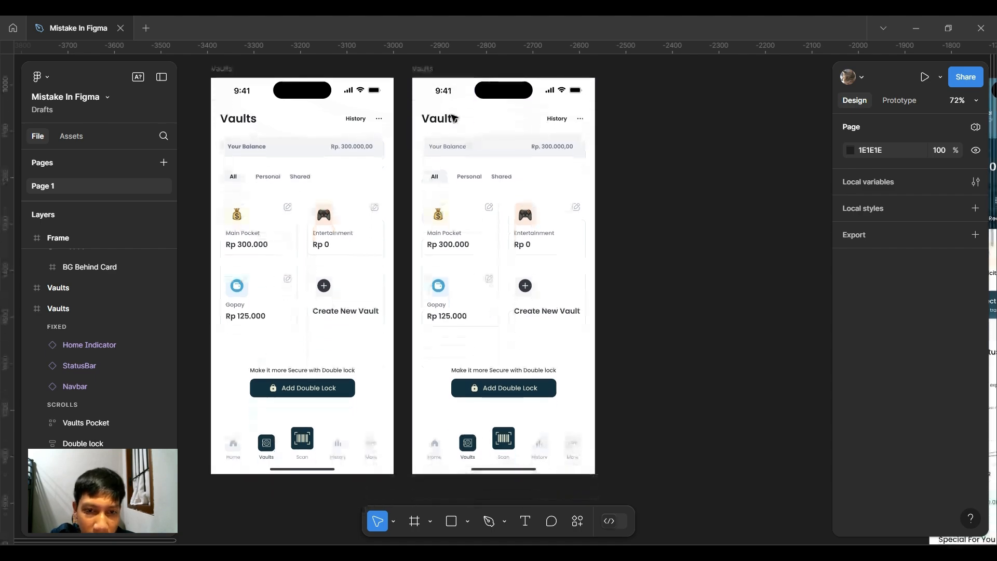
pyautogui.click(481, 231)
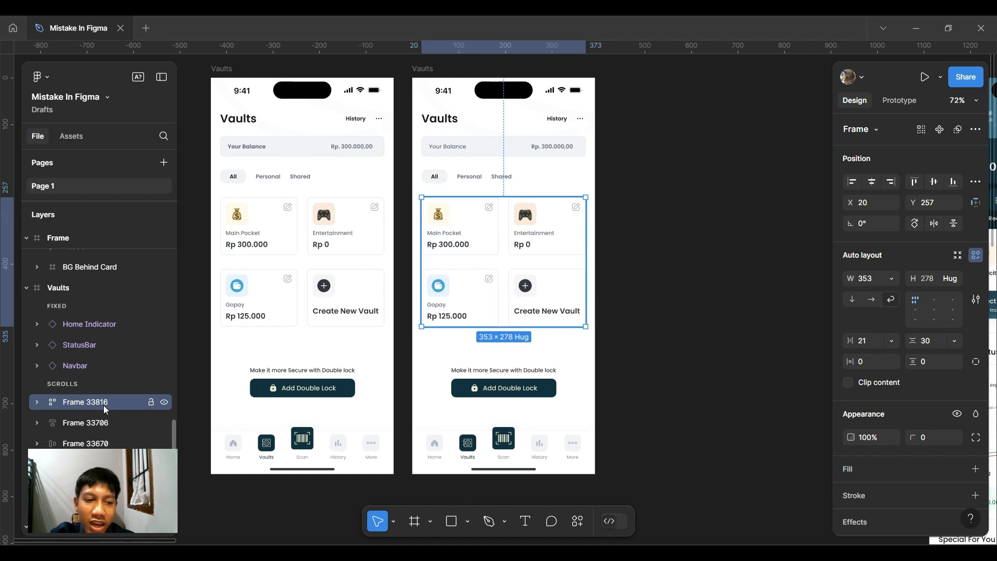
pyautogui.click(138, 422)
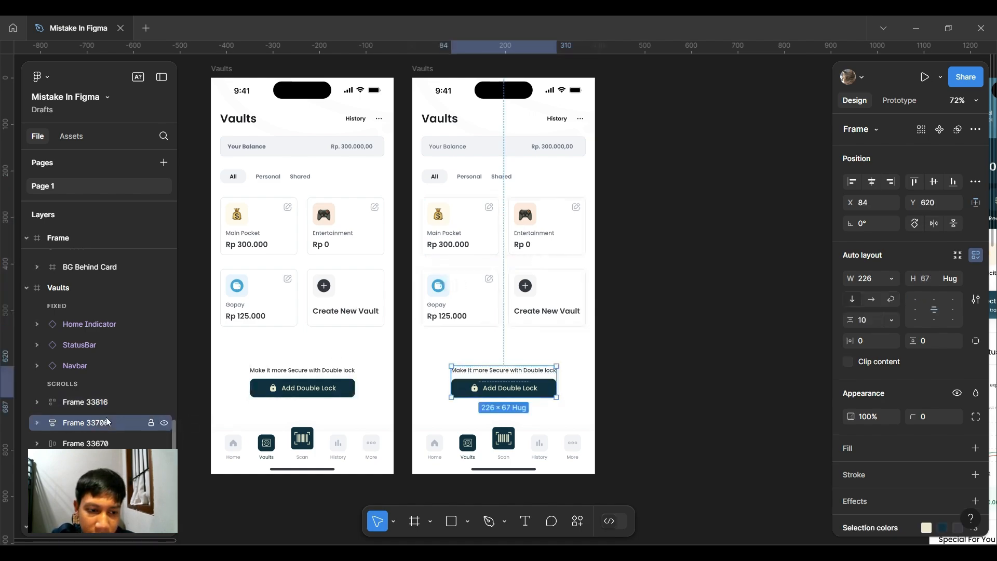
pyautogui.click(210, 373)
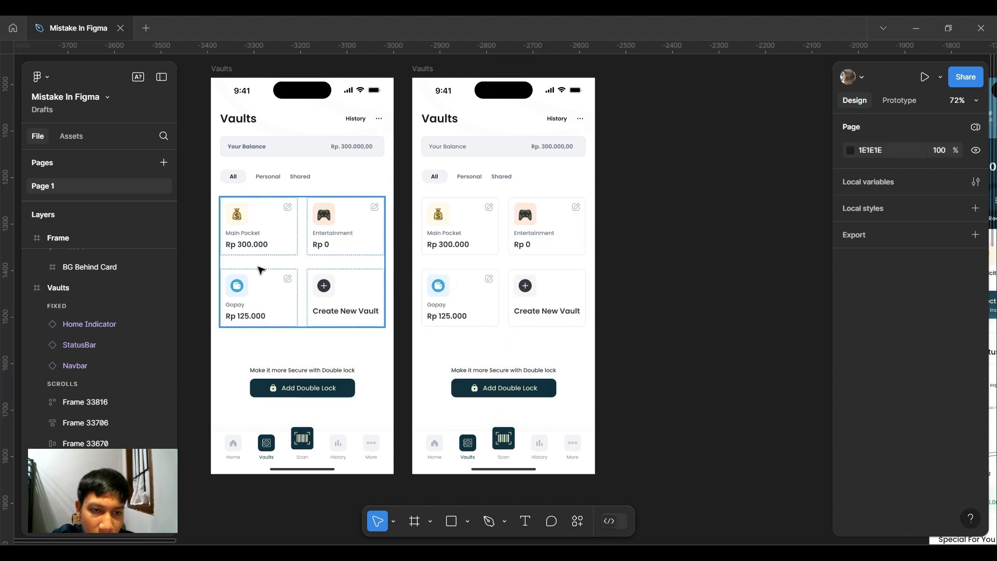
# - Return to the first Vaults frame and check the names of its Vaults Pocket and Double lock layers
pyautogui.hscroll(-2, 260, 254)
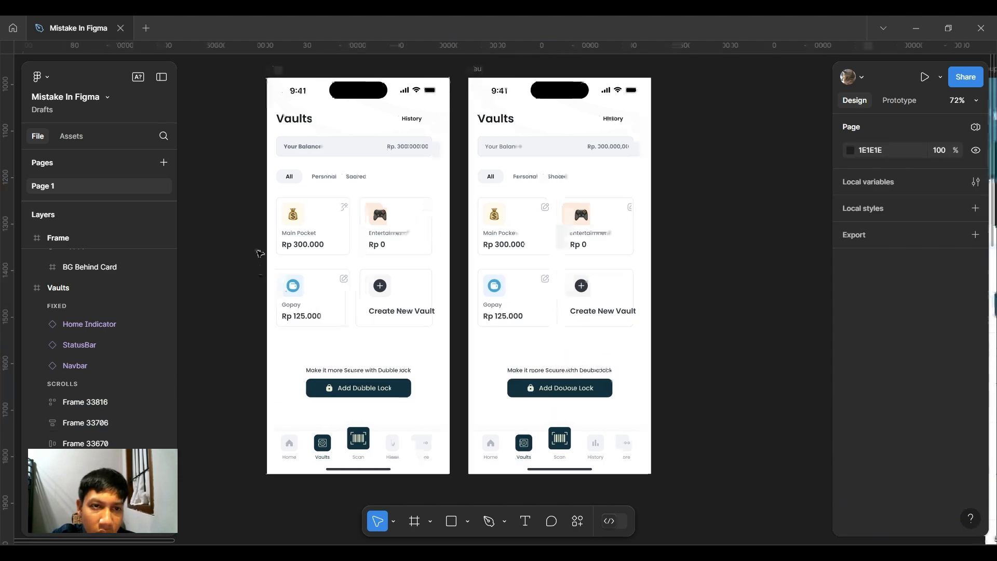
pyautogui.click(285, 69)
pyautogui.scroll(-3, 155, 306)
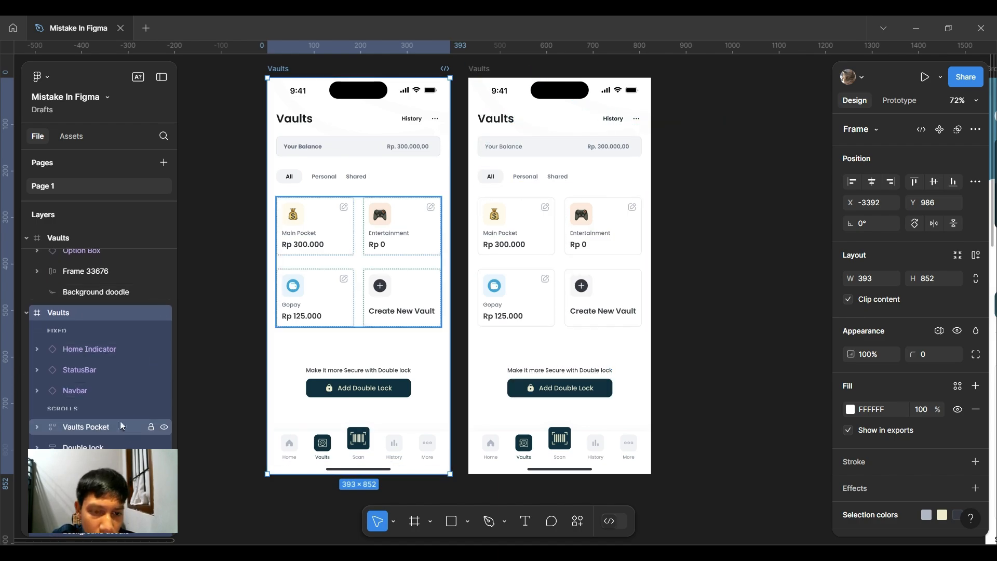
pyautogui.scroll(-1, 121, 422)
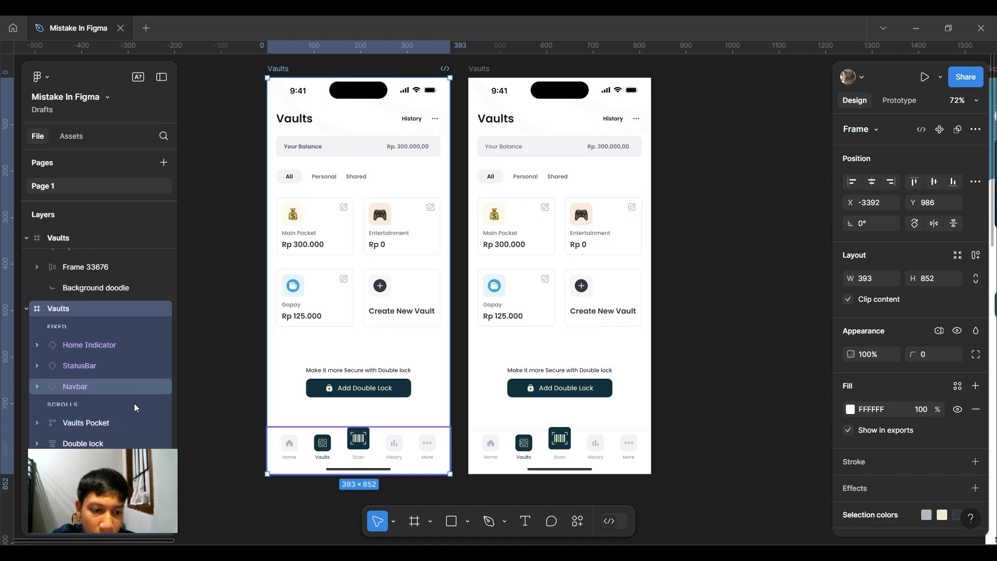
pyautogui.click(121, 419)
pyautogui.click(106, 438)
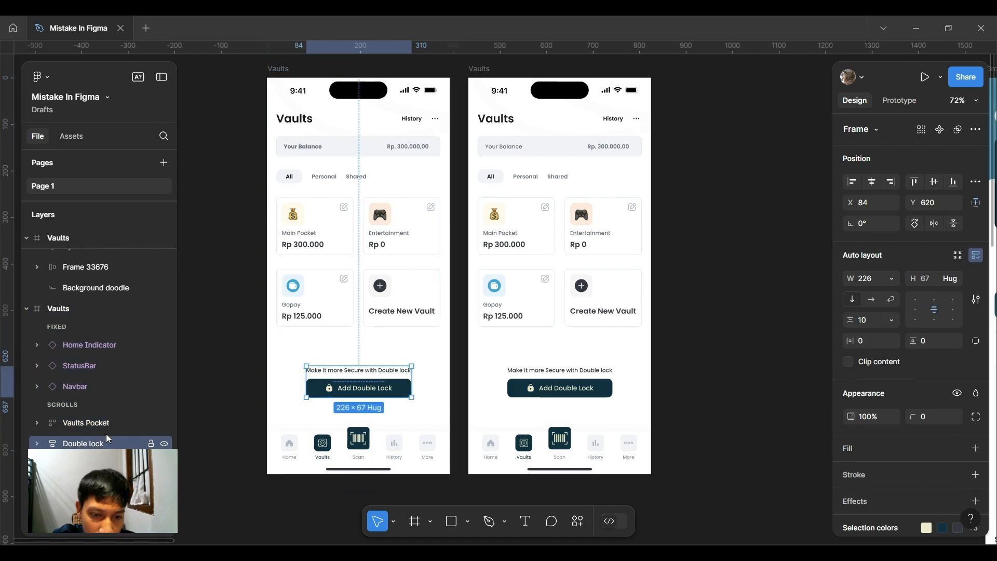
# - Inspect the unnamed layers of the second Vaults frame, including Frame 33670 for the balance card, and clear the selection
pyautogui.click(56, 238)
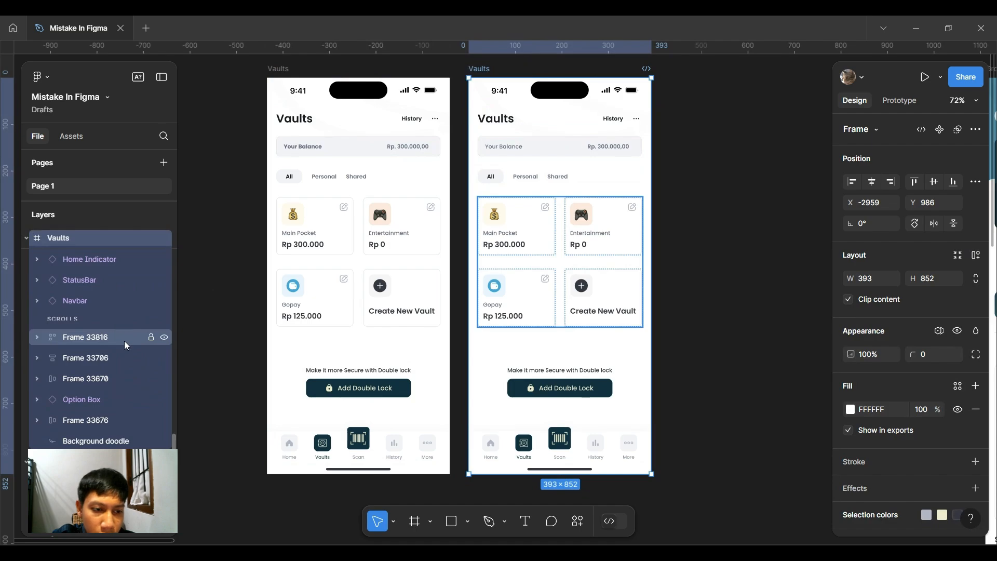
pyautogui.click(122, 379)
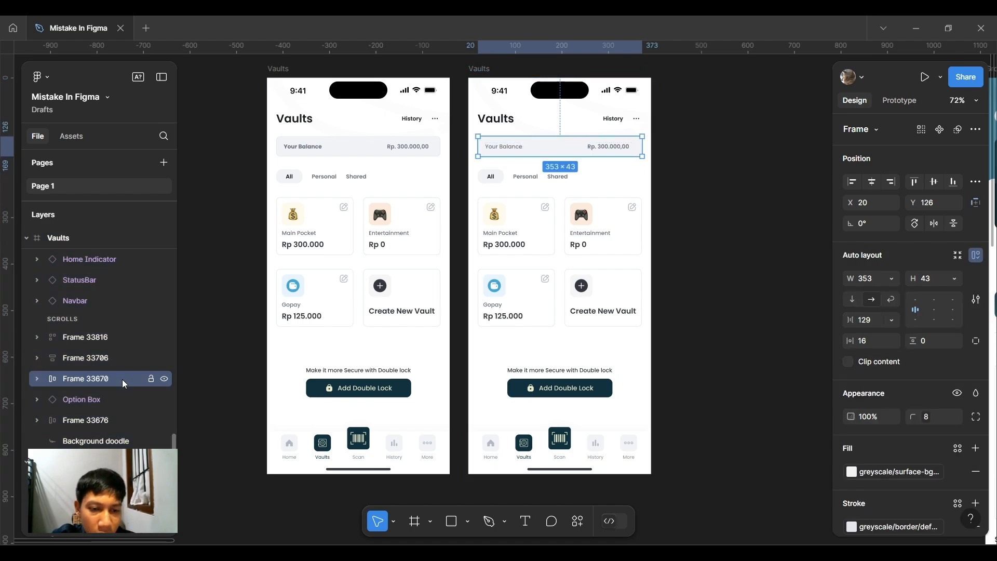
pyautogui.click(463, 222)
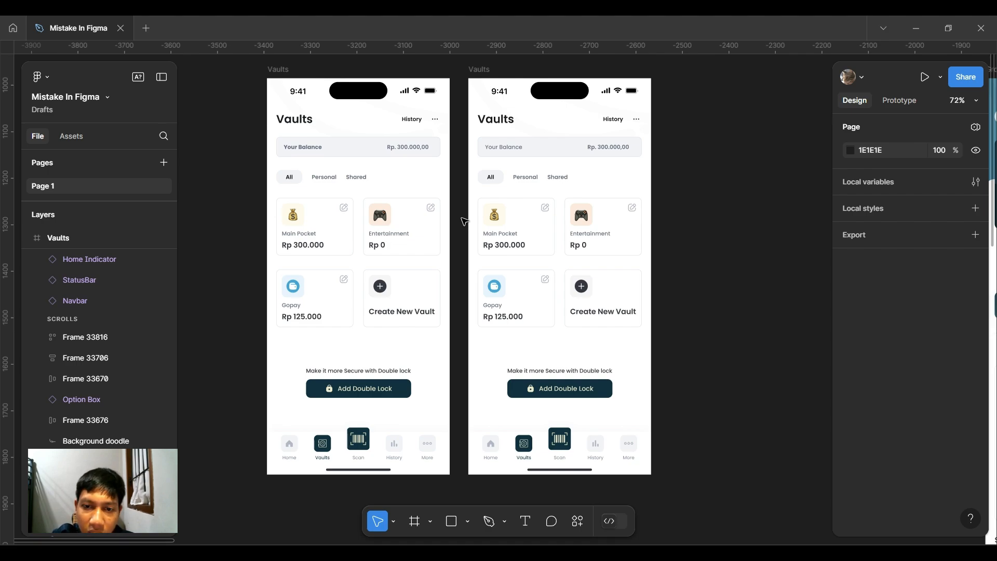
# - Examine the content group of the home screen labelled Group from the balance card to the E-Pocket poster, and deselect it
pyautogui.scroll(-5, 464, 222)
pyautogui.scroll(3, 463, 221)
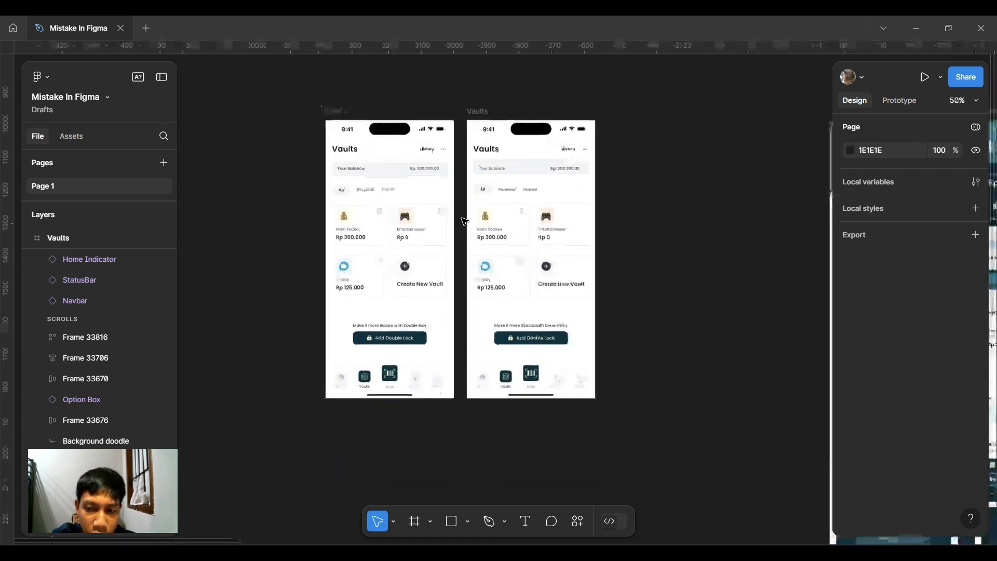
pyautogui.hscroll(15, 464, 221)
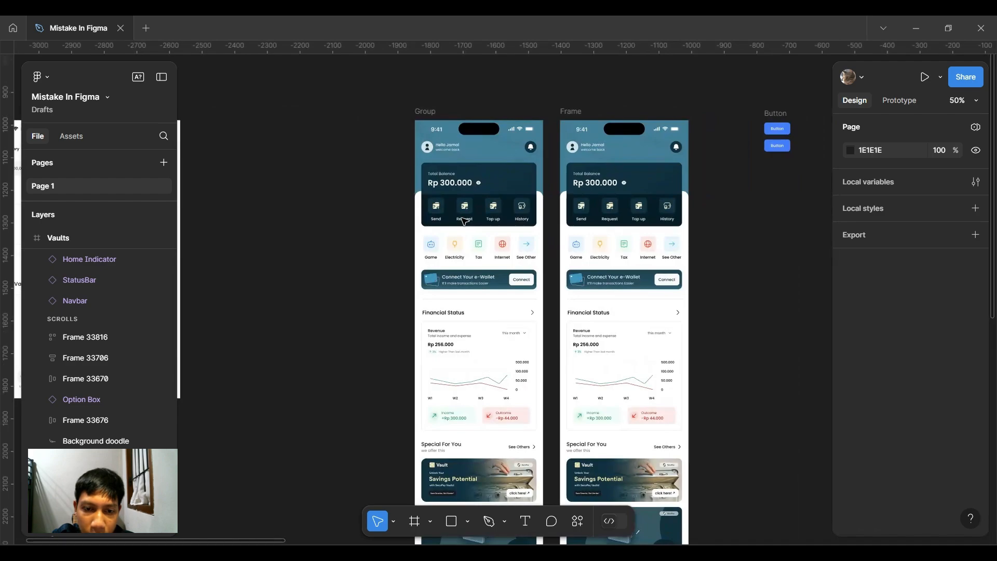
pyautogui.scroll(3, 463, 221)
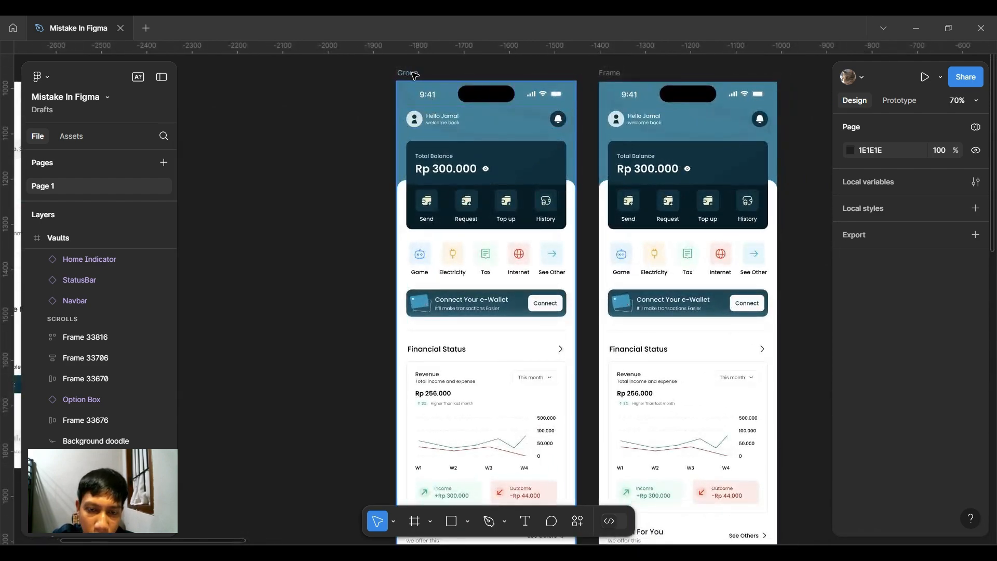
pyautogui.click(452, 207)
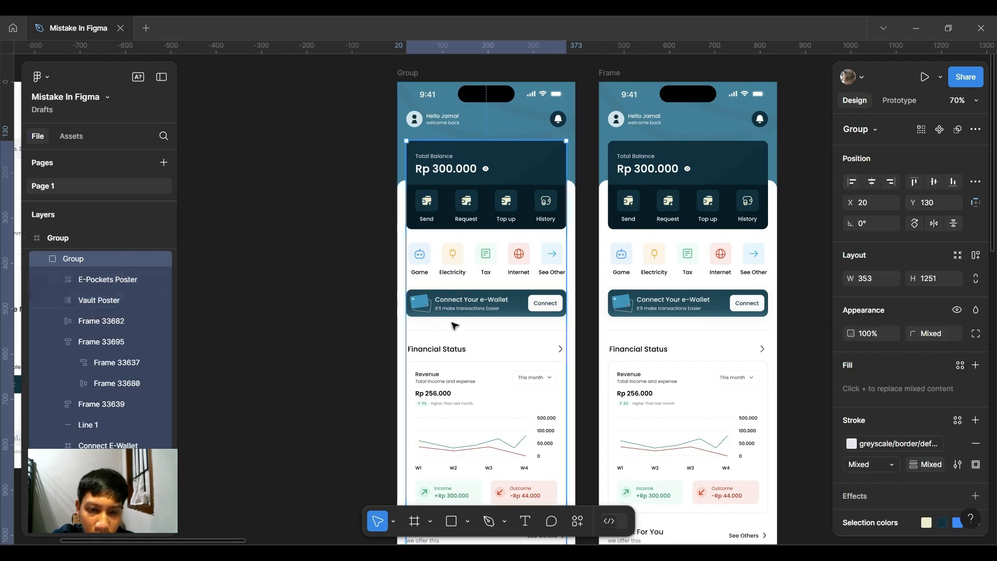
pyautogui.scroll(-8, 455, 325)
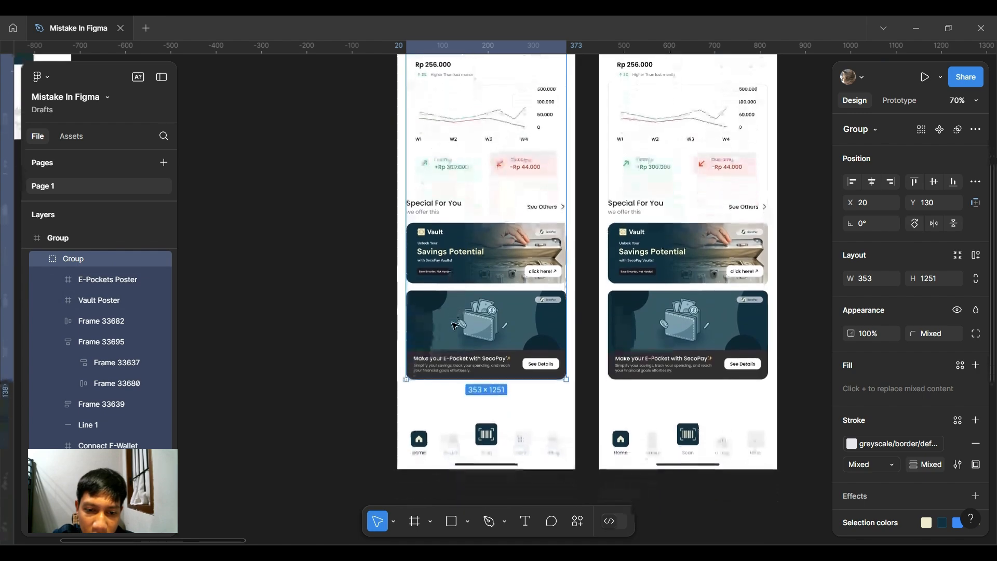
pyautogui.scroll(5, 455, 325)
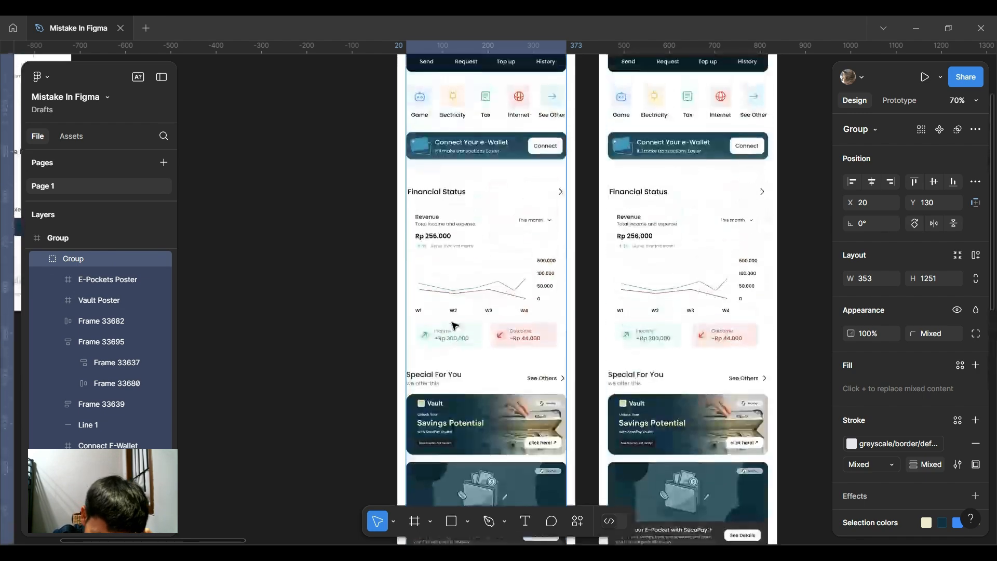
pyautogui.scroll(2, 455, 326)
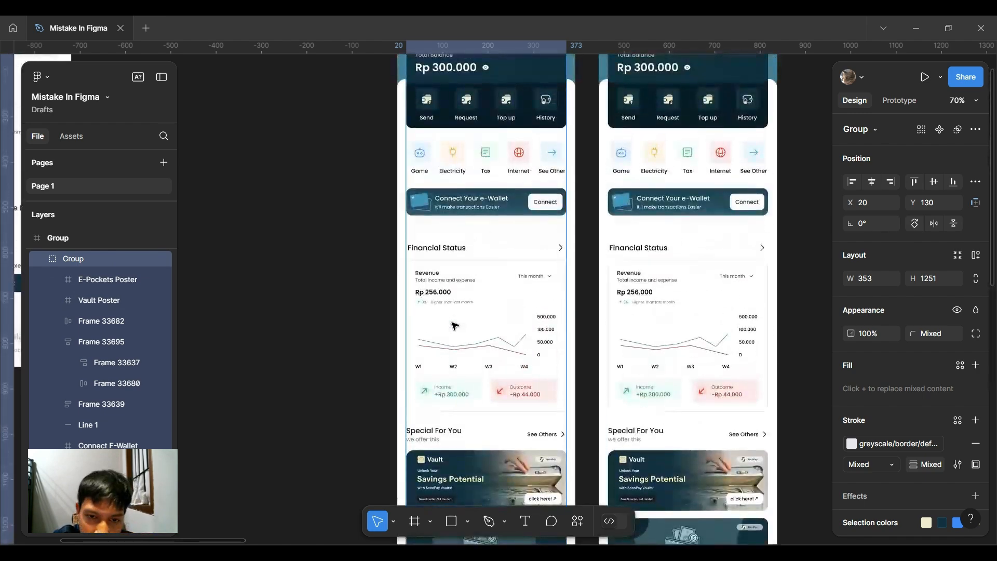
pyautogui.scroll(2, 455, 325)
pyautogui.scroll(2, 455, 326)
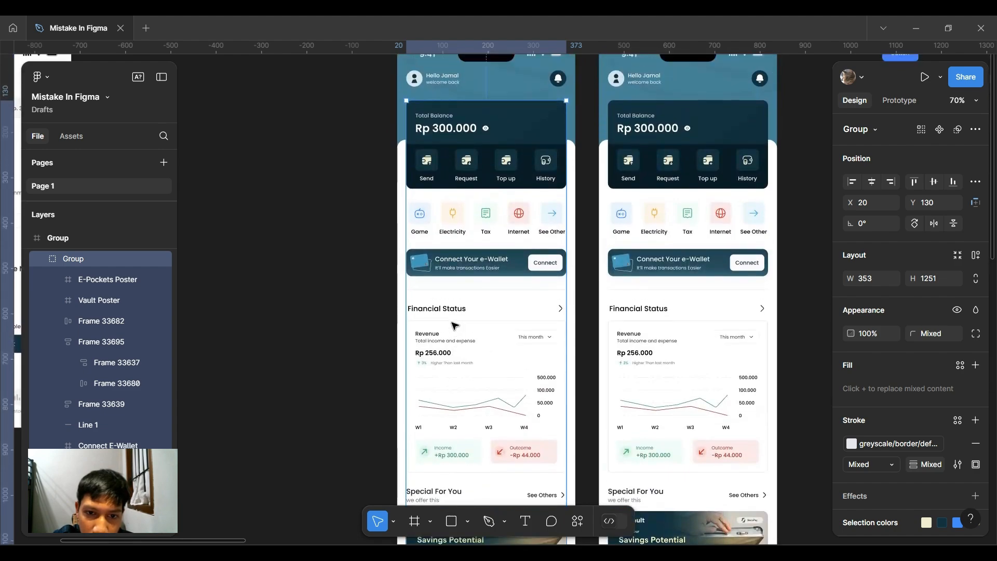
pyautogui.click(371, 267)
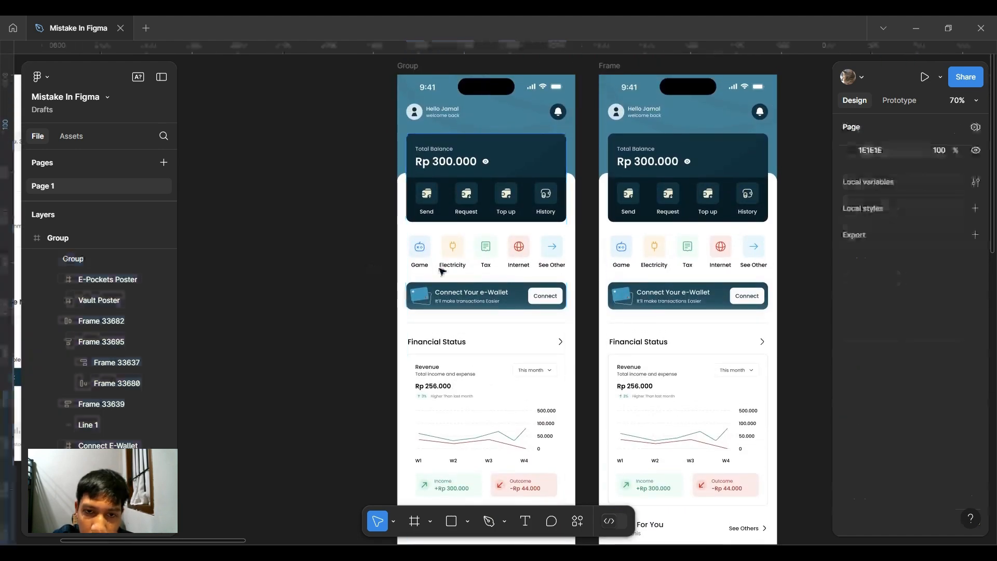
# - Try to move the Revenue card down over the Special For You section in the grouped home screen, and undo the move
pyautogui.click(538, 239)
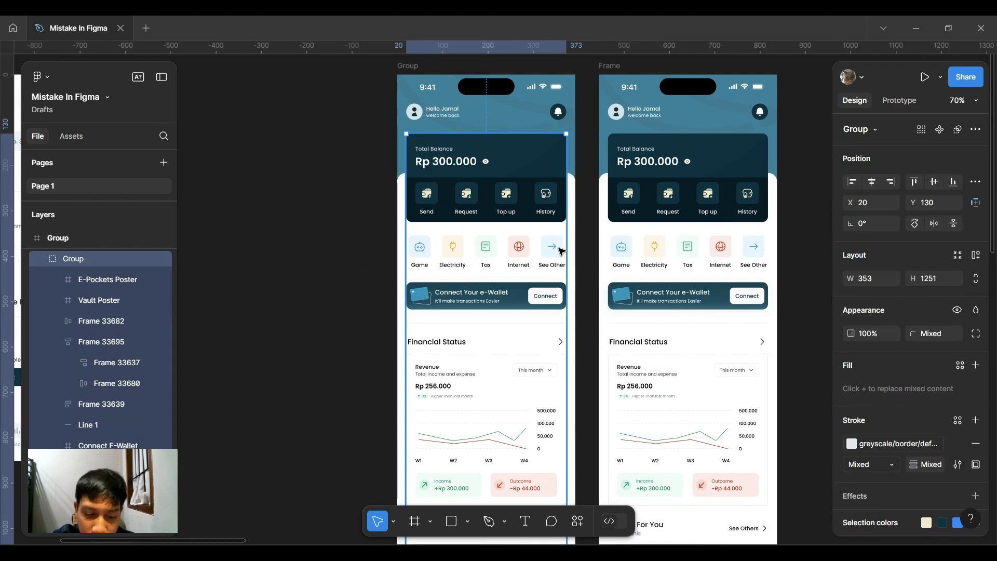
pyautogui.scroll(-5, 561, 251)
pyautogui.click(489, 253)
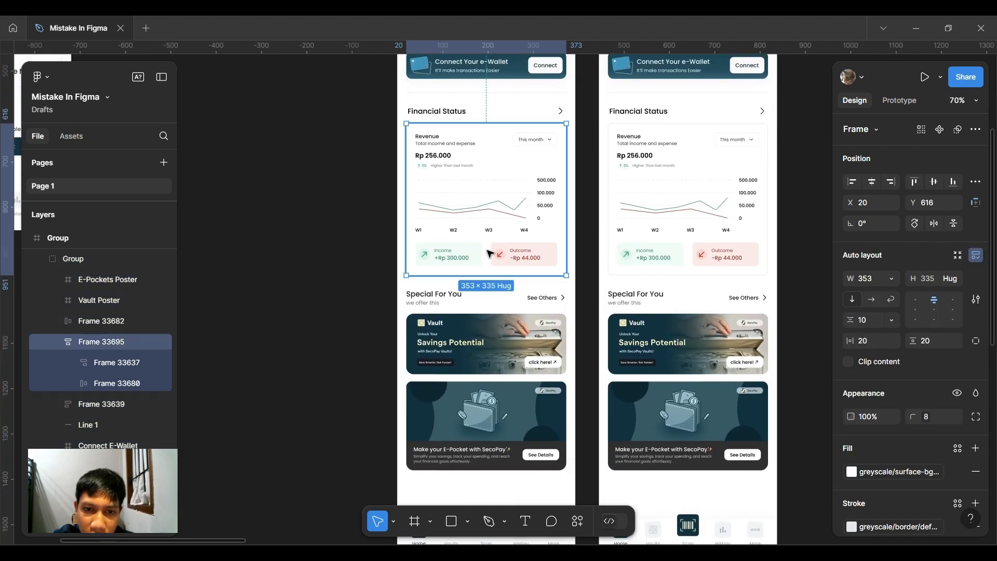
pyautogui.scroll(-3, 498, 318)
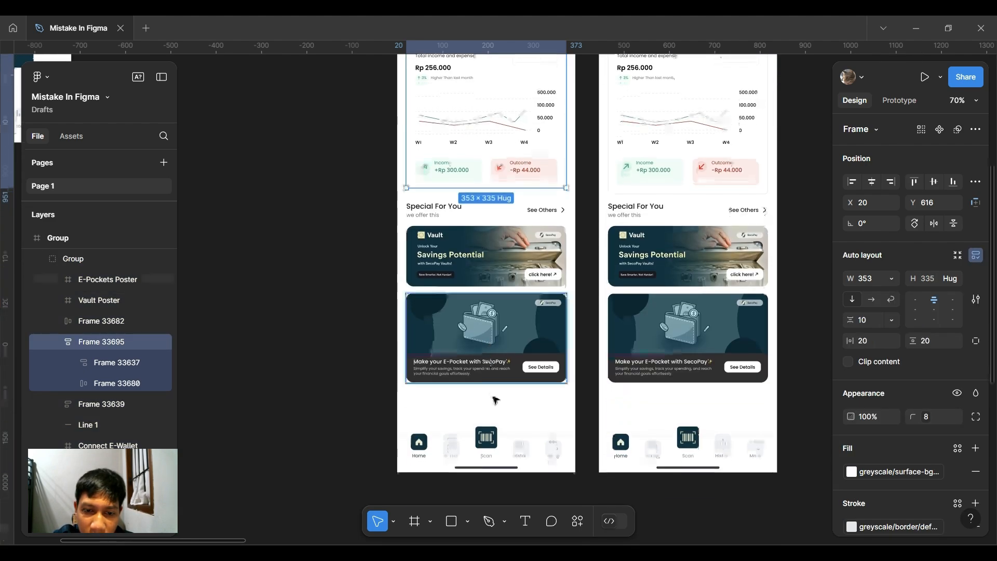
pyautogui.moveTo(497, 150); pyautogui.dragTo(490, 226)
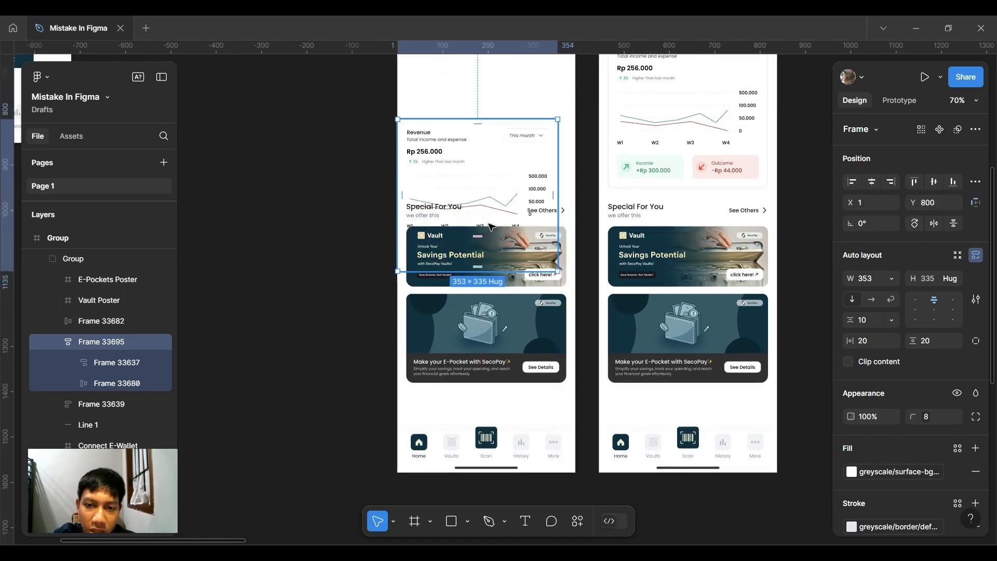
pyautogui.hotkey('ctrl', 'z')
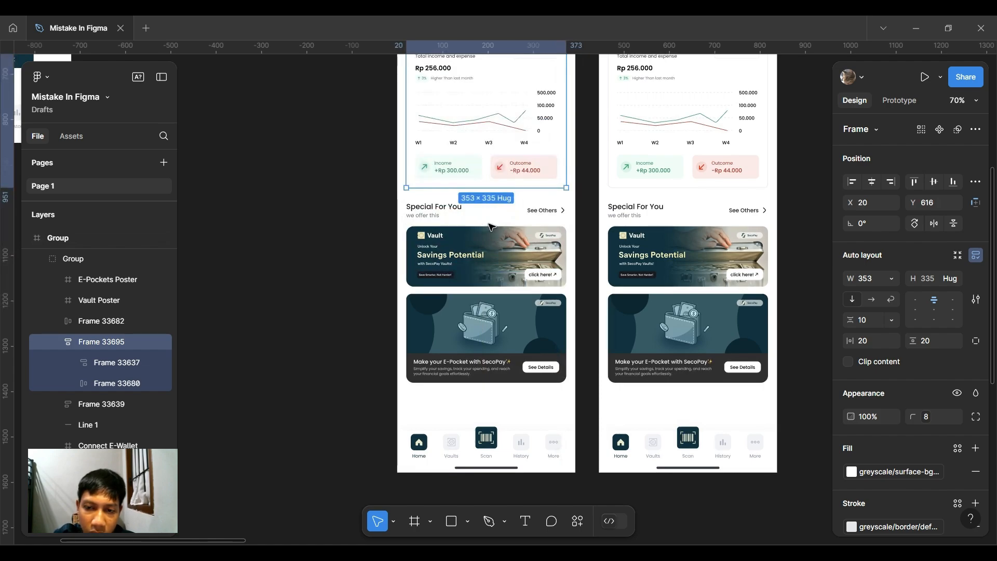
# - Move the Financial Status section below the Special For You section in the auto layout Content of the framed home screen
pyautogui.scroll(5, 491, 227)
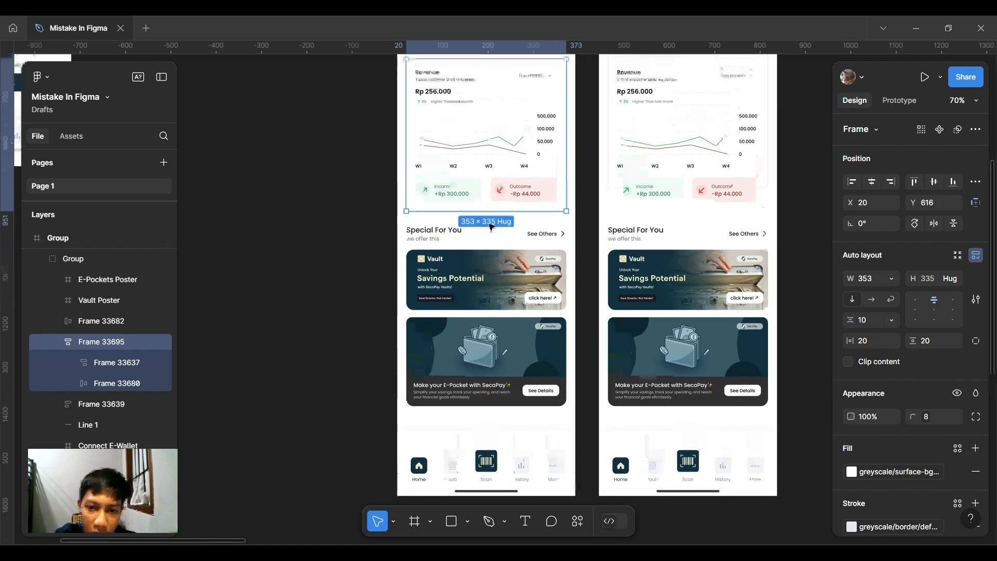
pyautogui.scroll(3, 491, 227)
pyautogui.hscroll(5, 490, 227)
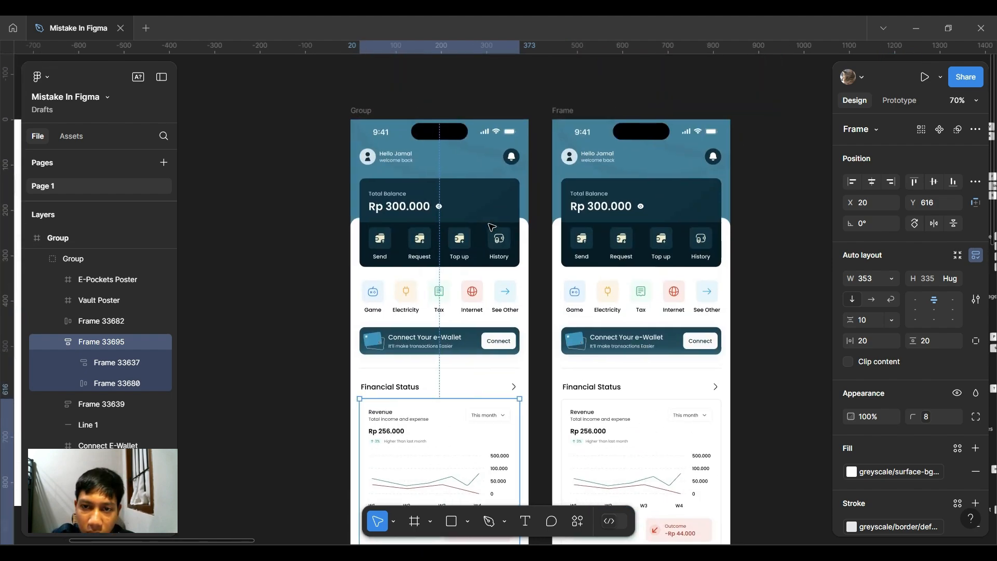
pyautogui.click(462, 110)
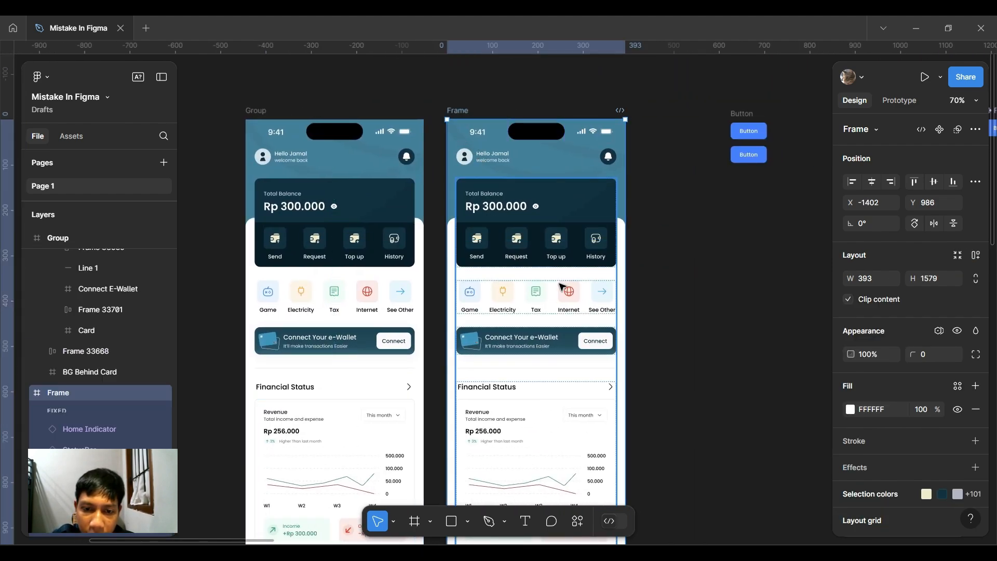
pyautogui.scroll(-2, 561, 285)
pyautogui.scroll(-5, 562, 286)
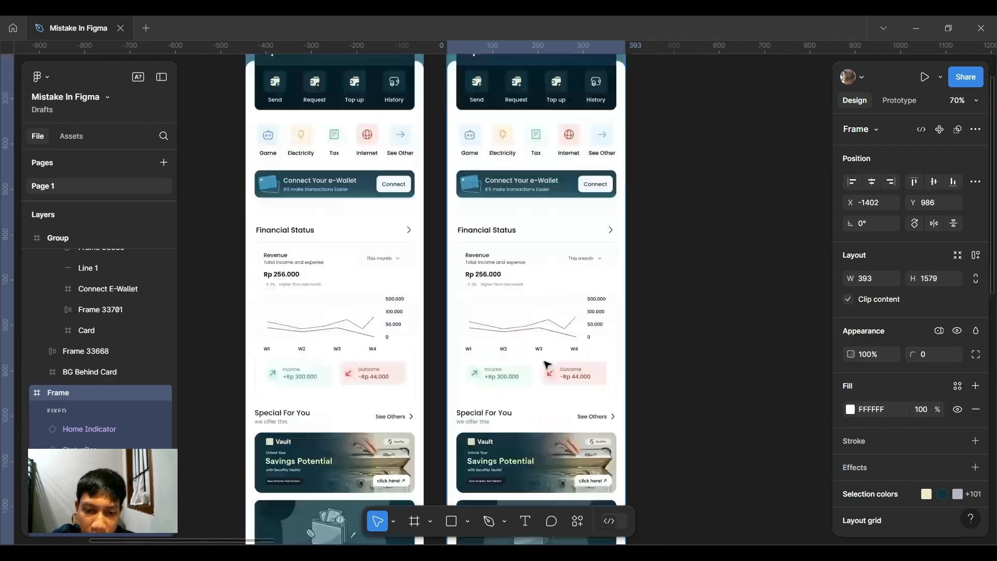
pyautogui.click(538, 224)
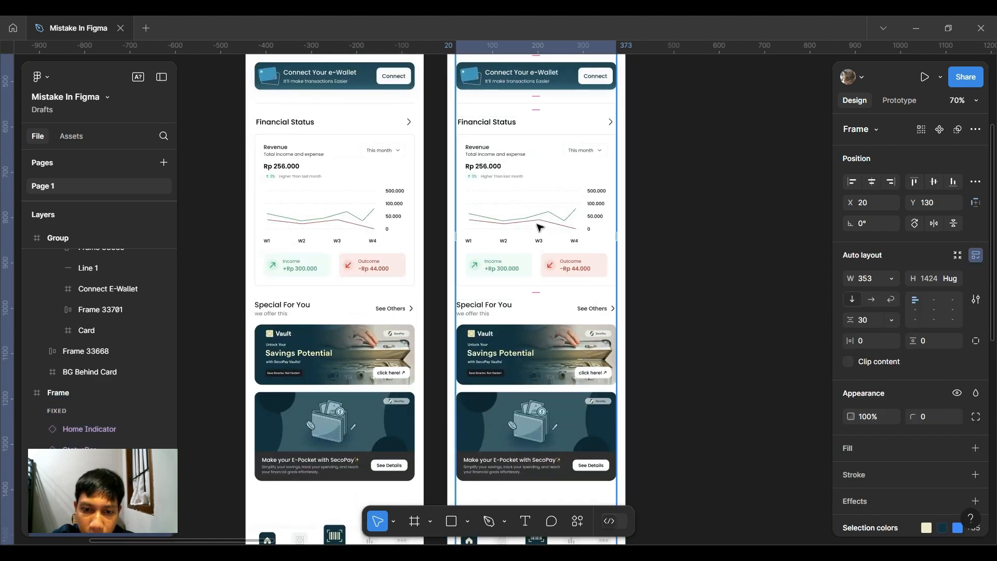
pyautogui.click(539, 227)
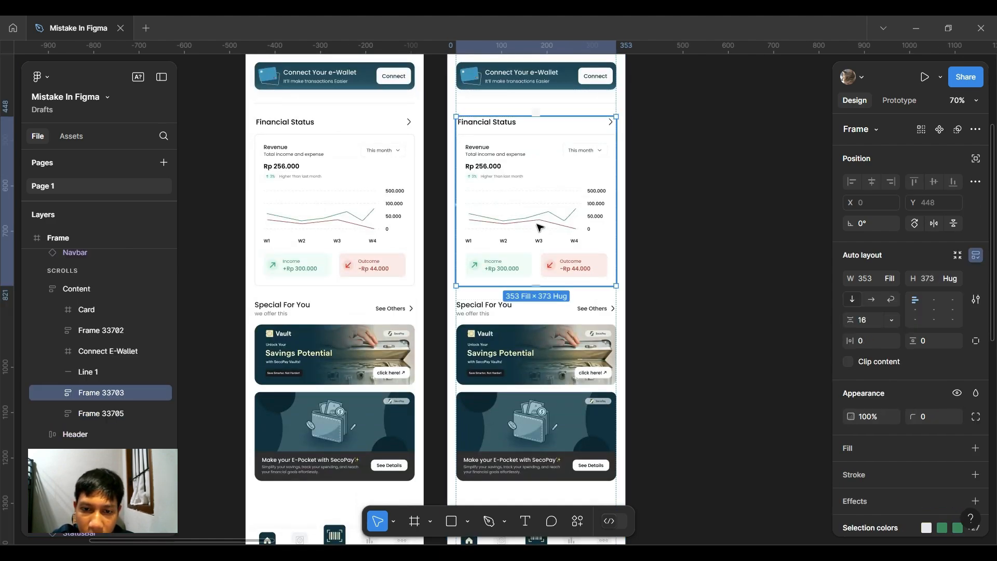
pyautogui.moveTo(539, 226); pyautogui.dragTo(534, 363)
pyautogui.click(660, 345)
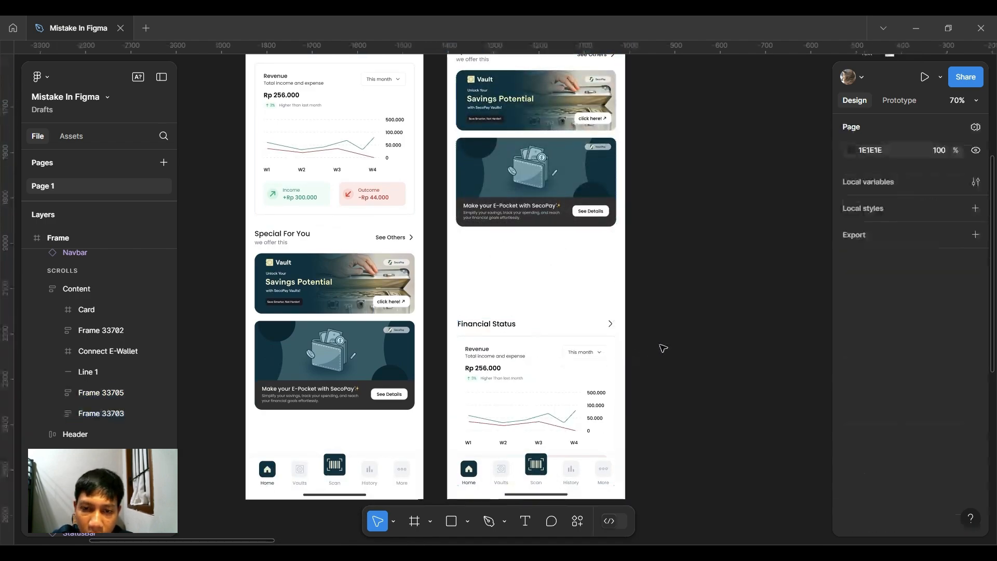
# - Set the height of the framed home screen's Special For You section to Hug contents, and clear the selection
pyautogui.scroll(-5, 663, 347)
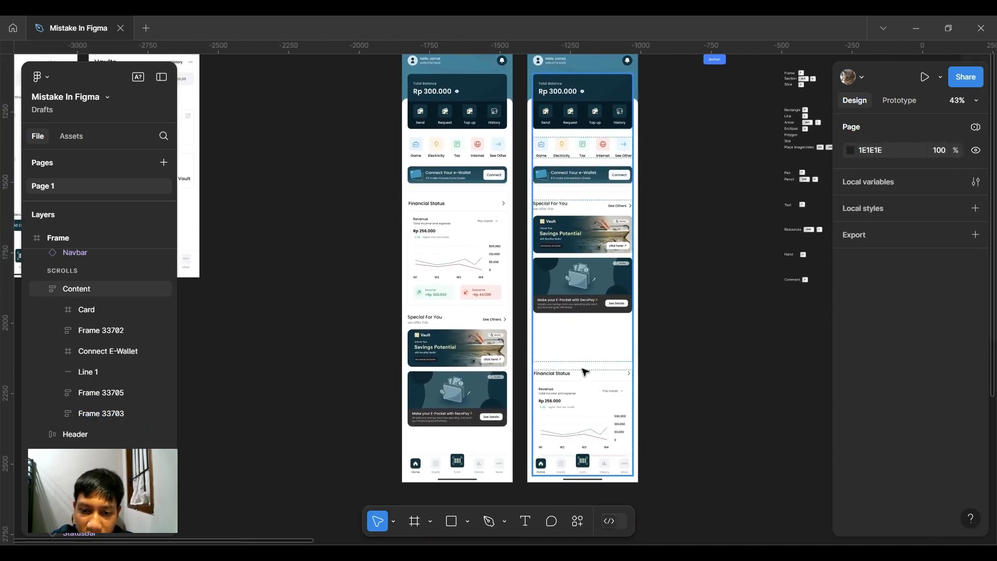
pyautogui.click(596, 340)
pyautogui.click(595, 340)
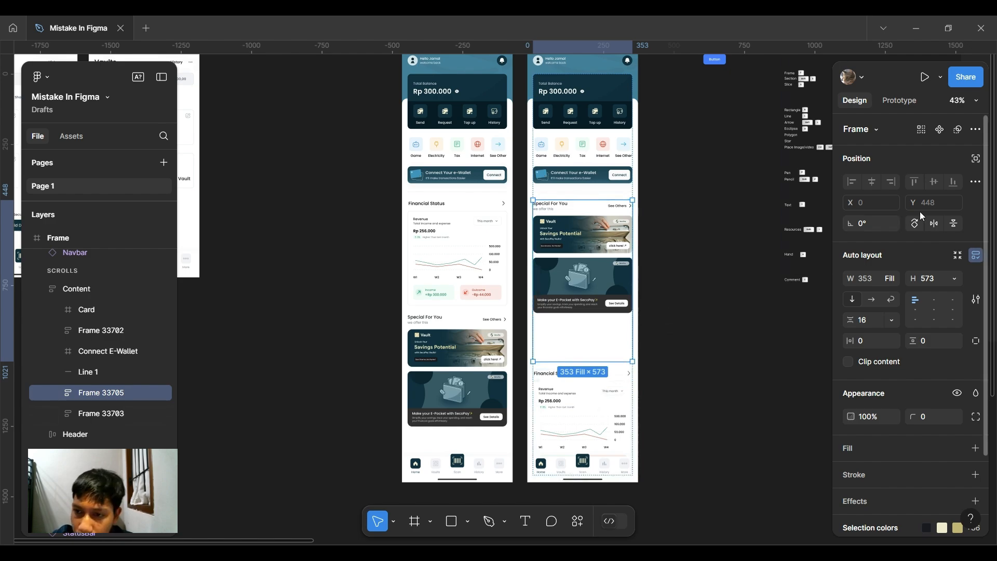
pyautogui.click(953, 279)
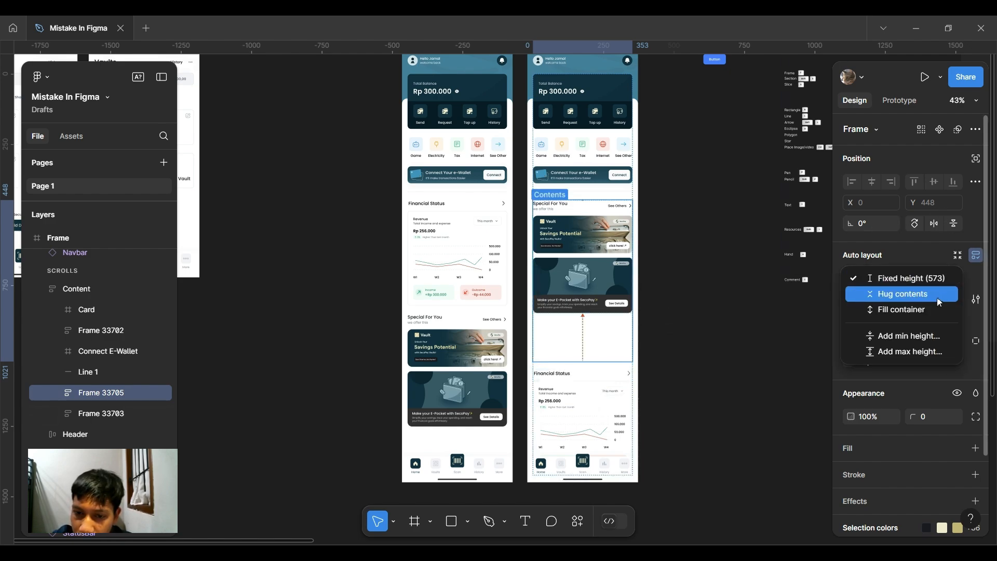
pyautogui.click(901, 292)
pyautogui.click(752, 360)
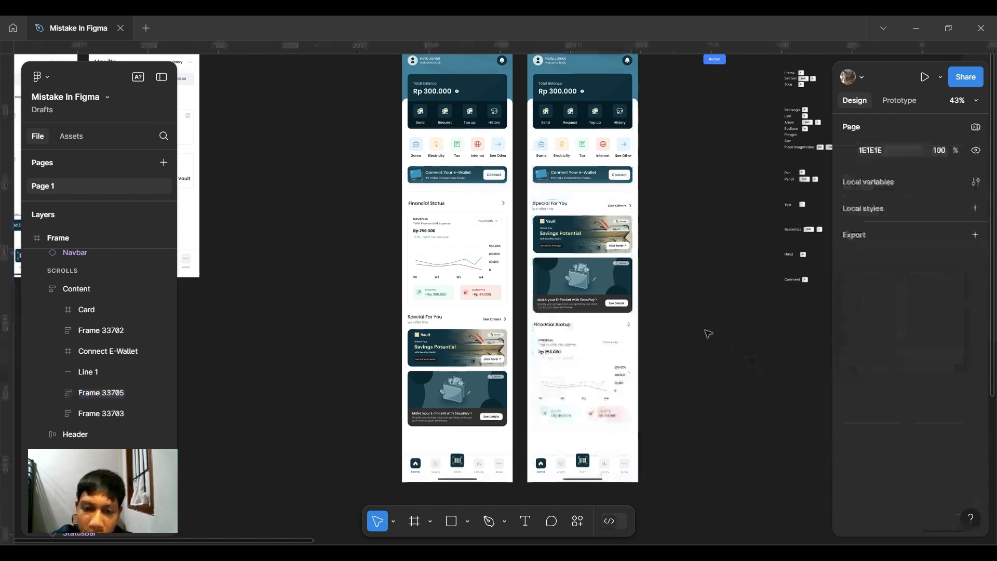
# - Move the Special For You section of the framed home screen back below Financial Status, and deselect it
pyautogui.click(586, 364)
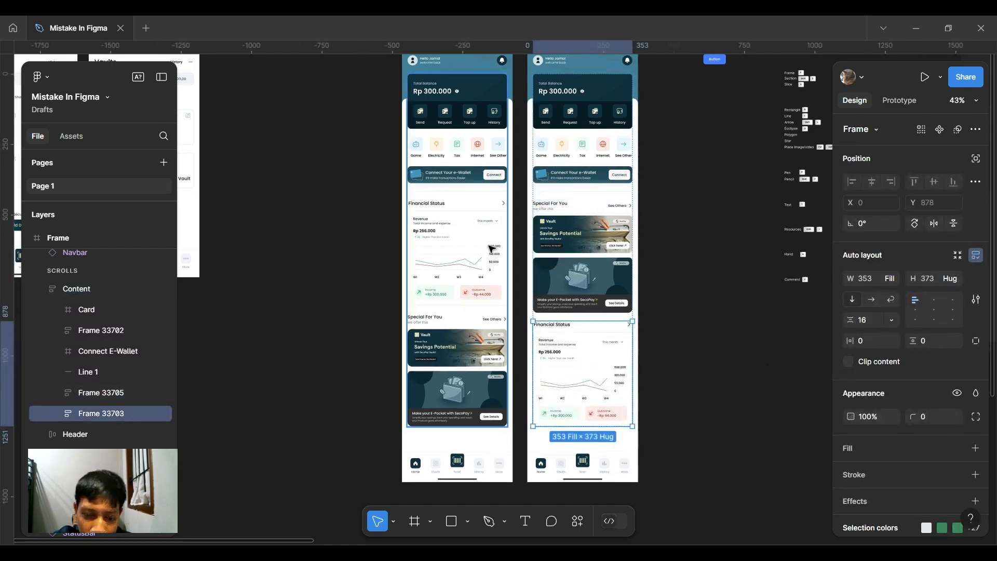
pyautogui.scroll(3, 490, 249)
pyautogui.click(491, 285)
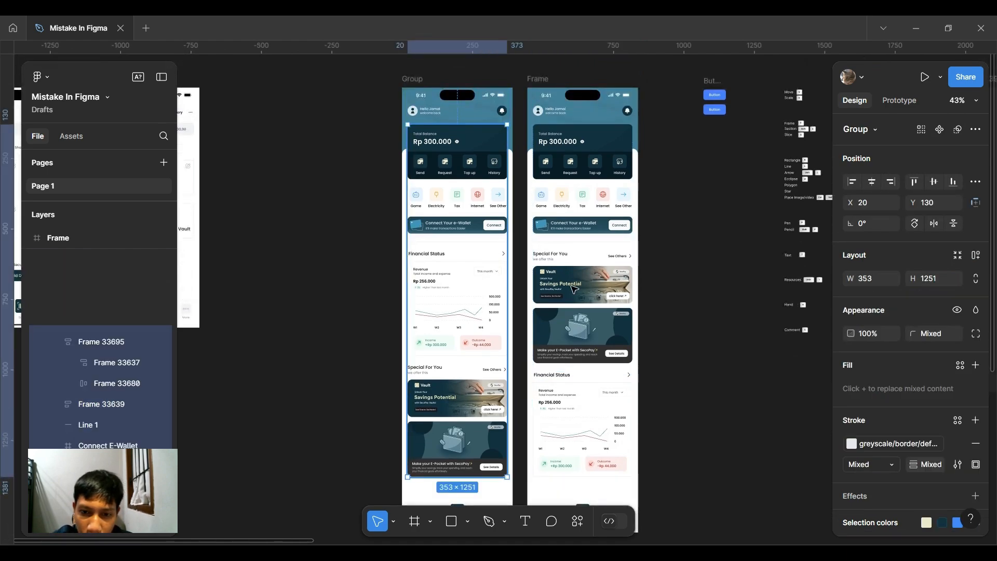
pyautogui.click(597, 298)
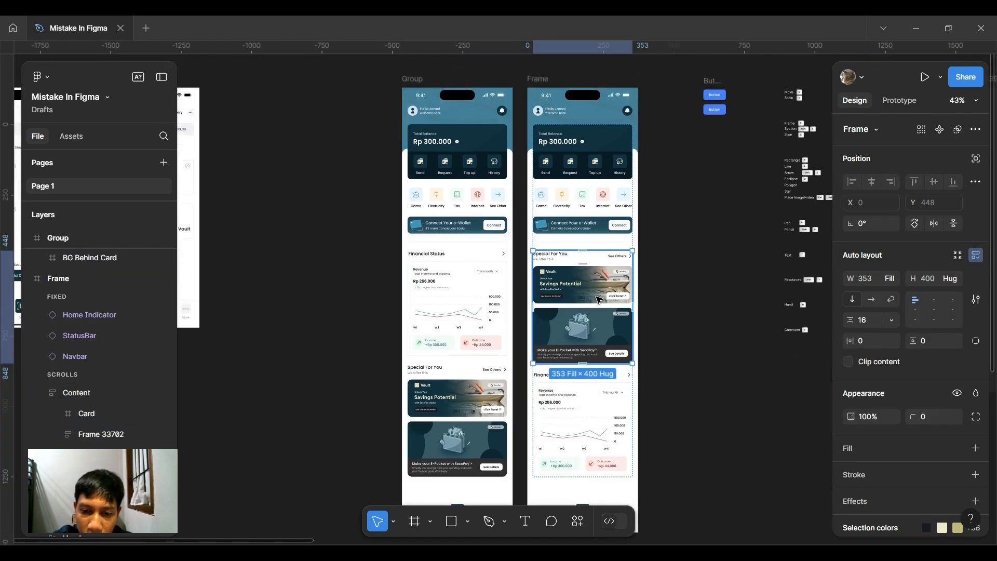
pyautogui.moveTo(598, 300); pyautogui.dragTo(599, 402)
pyautogui.click(675, 348)
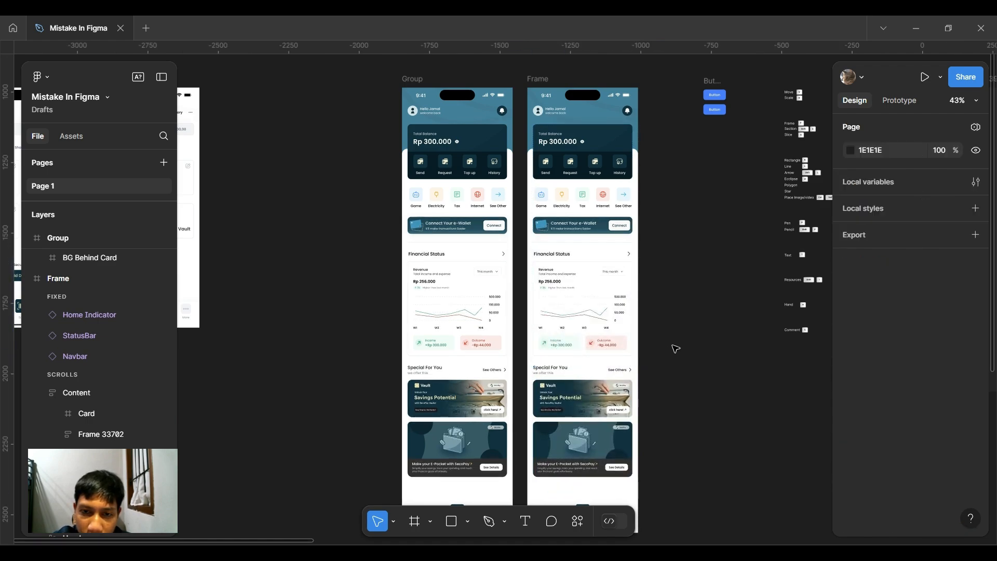
# - Swap the Game-to-See Other shortcut row with the Connect Your e-Wallet banner in the framed home screen, and undo the swap
pyautogui.click(593, 204)
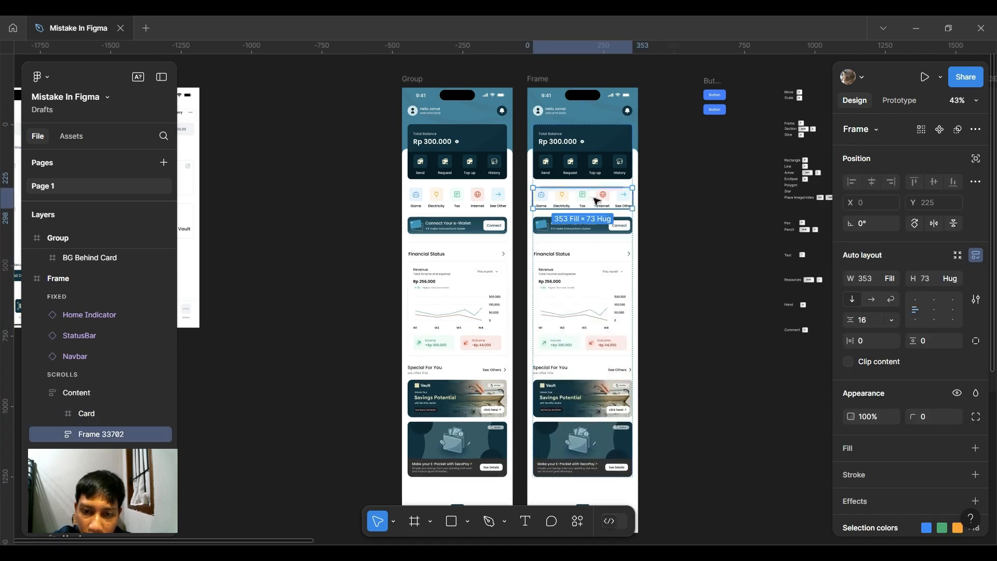
pyautogui.scroll(5, 596, 202)
pyautogui.moveTo(596, 202); pyautogui.dragTo(594, 253)
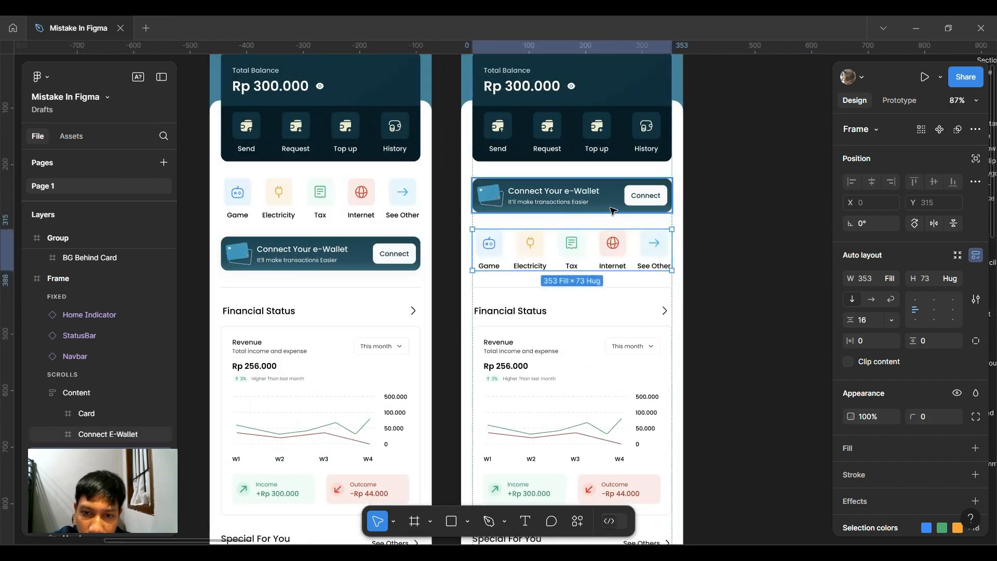
pyautogui.scroll(-5, 497, 224)
pyautogui.hotkey('ctrl', 'z')
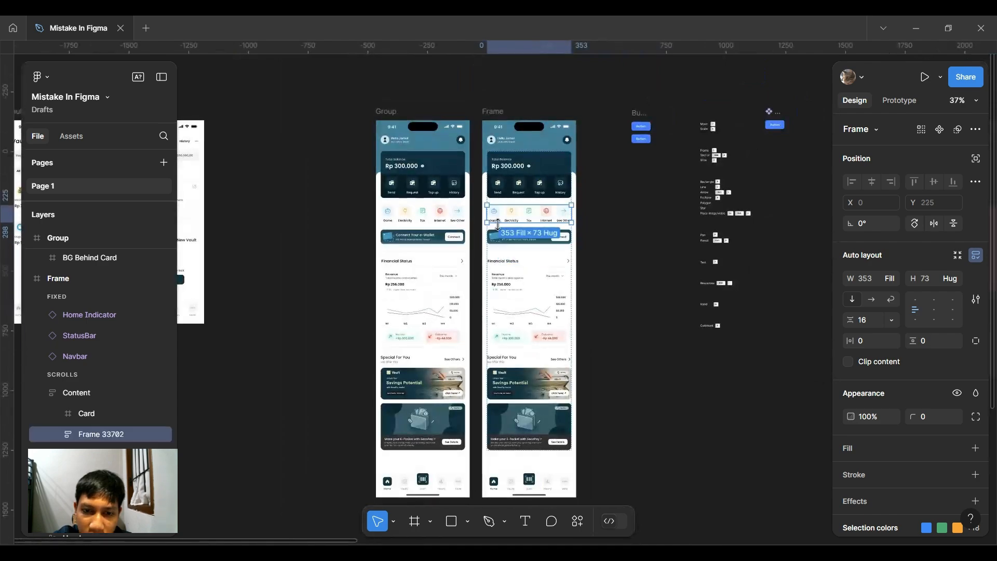
# - Try to swap the e-Wallet banner and the shortcut row by hand in the grouped home screen, and undo the moves
pyautogui.scroll(5, 490, 260)
pyautogui.click(490, 259)
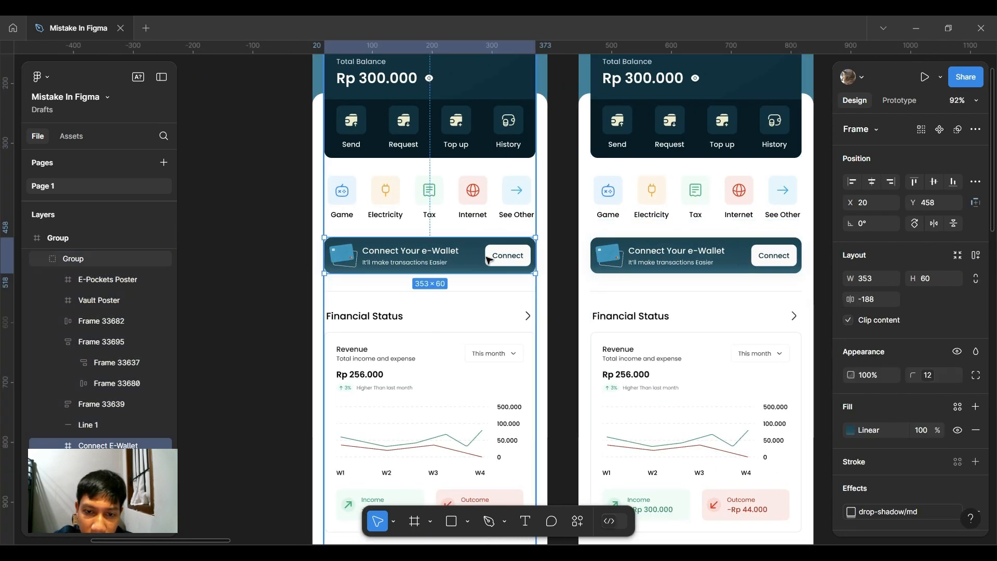
pyautogui.moveTo(455, 262); pyautogui.dragTo(455, 170)
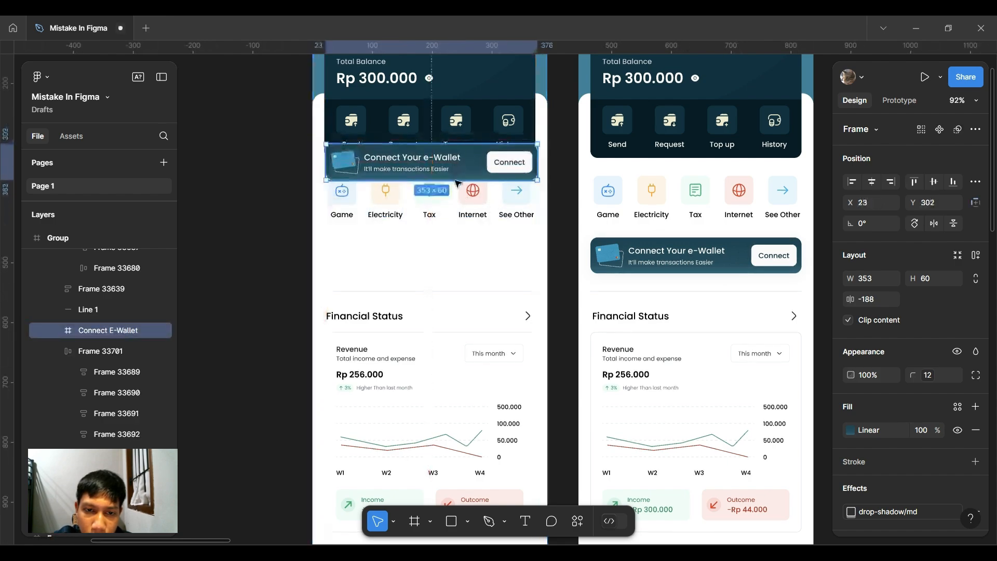
pyautogui.click(456, 200)
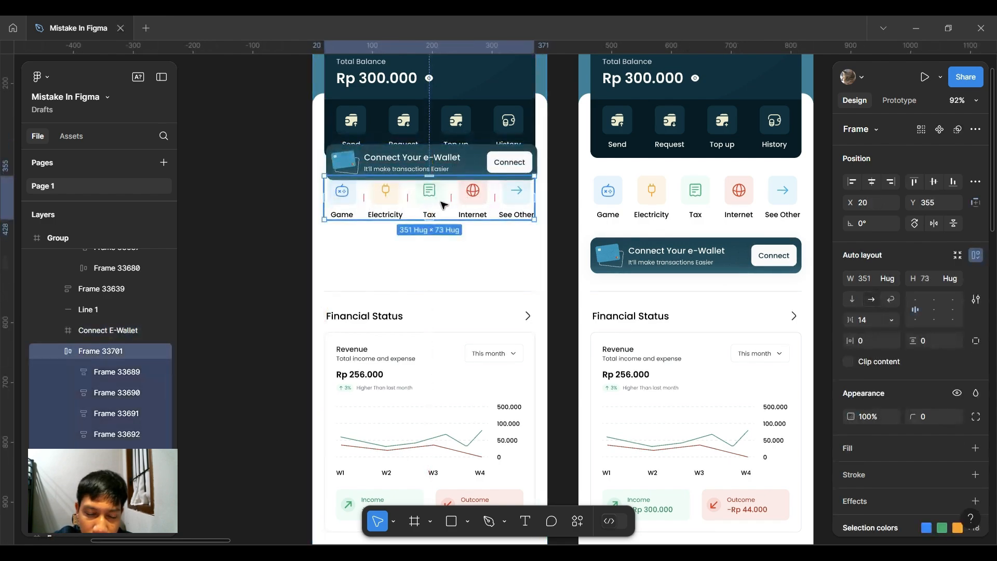
pyautogui.moveTo(445, 213); pyautogui.dragTo(441, 256)
pyautogui.hotkey('ctrl', 'z')
pyautogui.hotkey('ctrl', 'z')
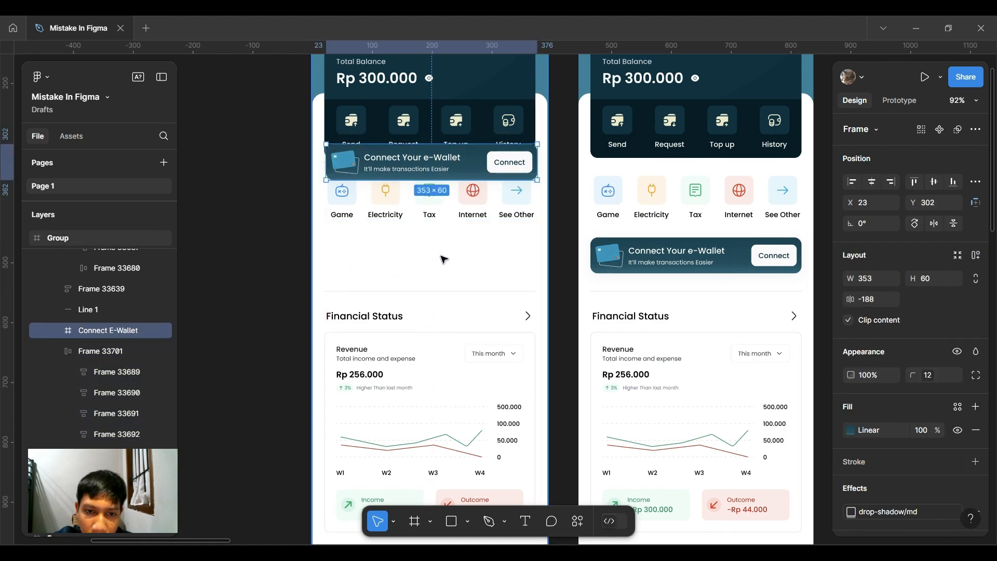
pyautogui.hotkey('ctrl', 'z')
# - Compare the layer type and layout properties of the upper and lower blue Button samples beside the home screens
pyautogui.scroll(-8, 443, 258)
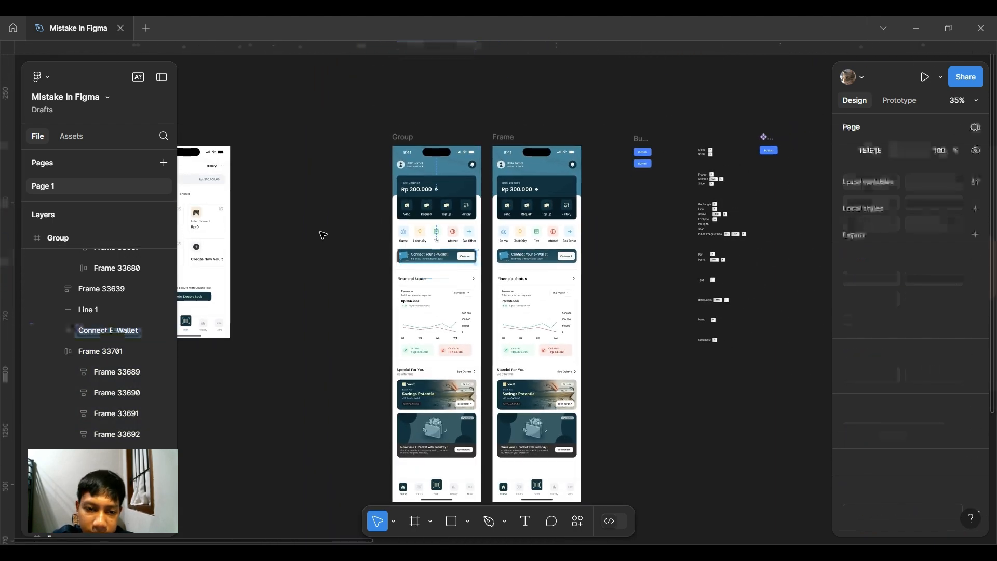
pyautogui.hscroll(2, 323, 235)
pyautogui.scroll(1, 323, 234)
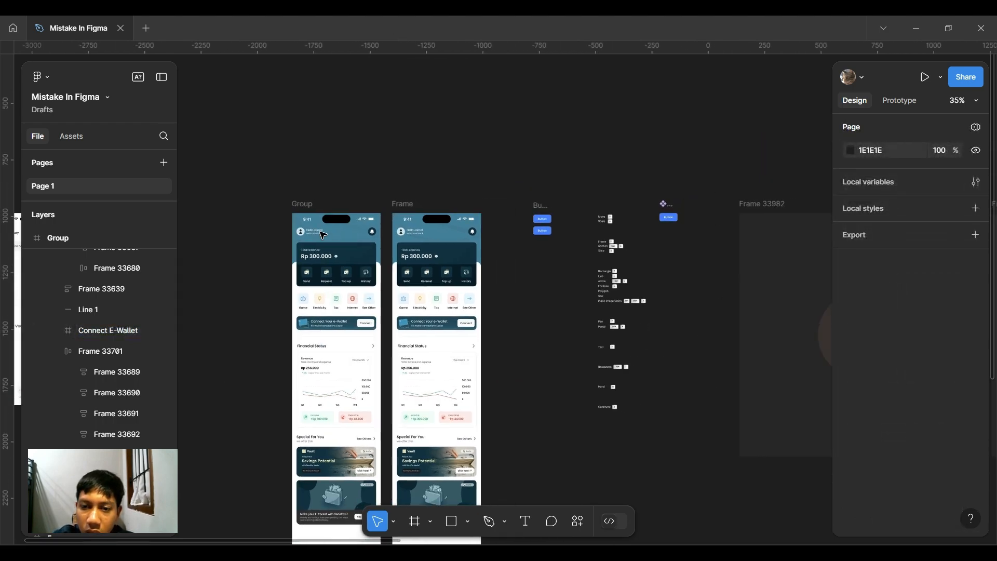
pyautogui.scroll(6, 323, 235)
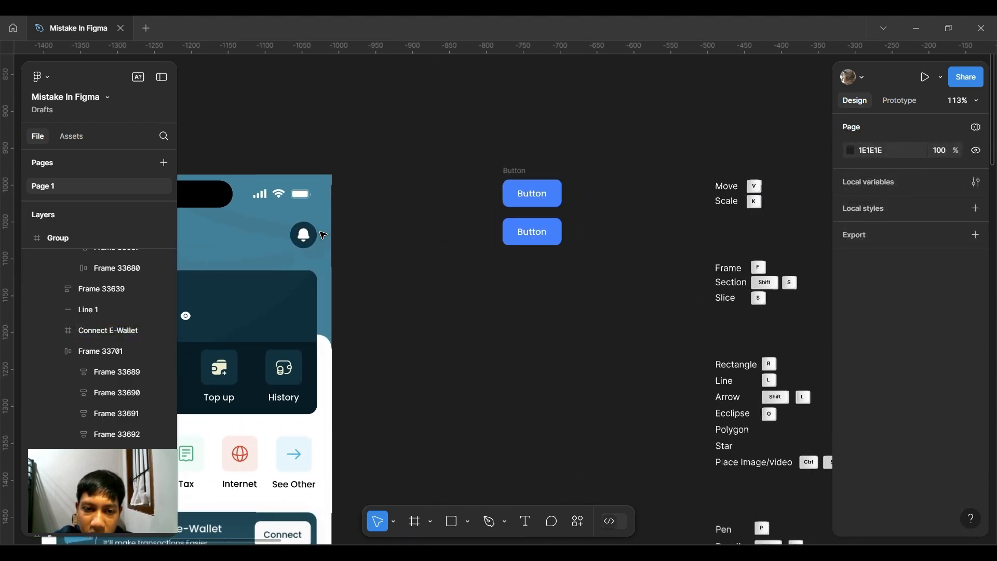
pyautogui.scroll(2, 323, 234)
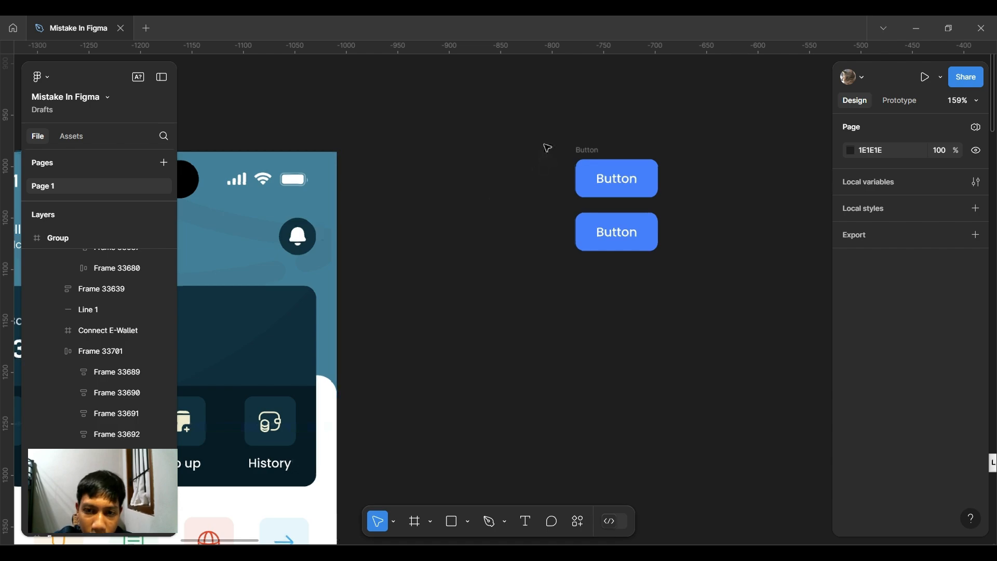
pyautogui.scroll(3, 547, 148)
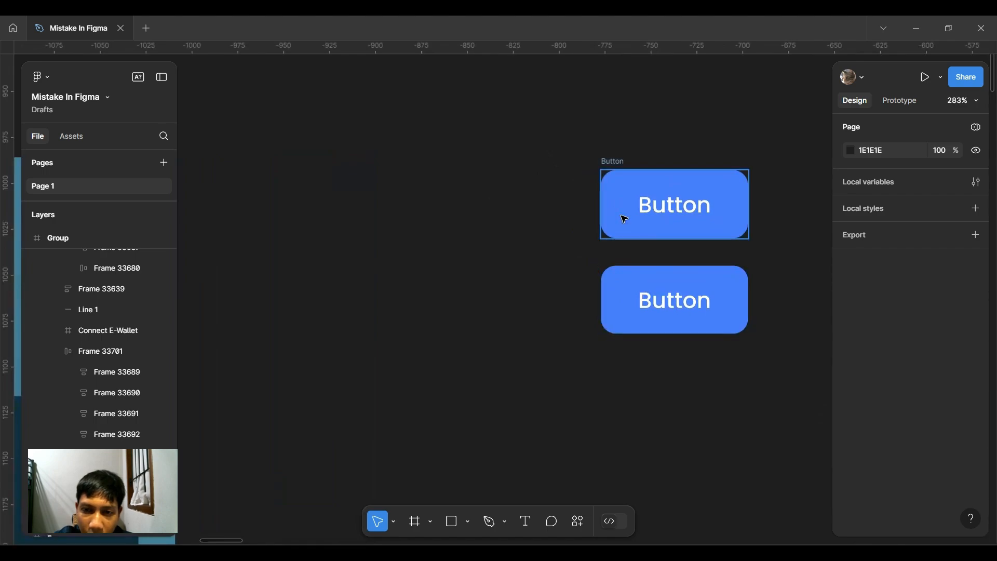
pyautogui.hscroll(3, 624, 219)
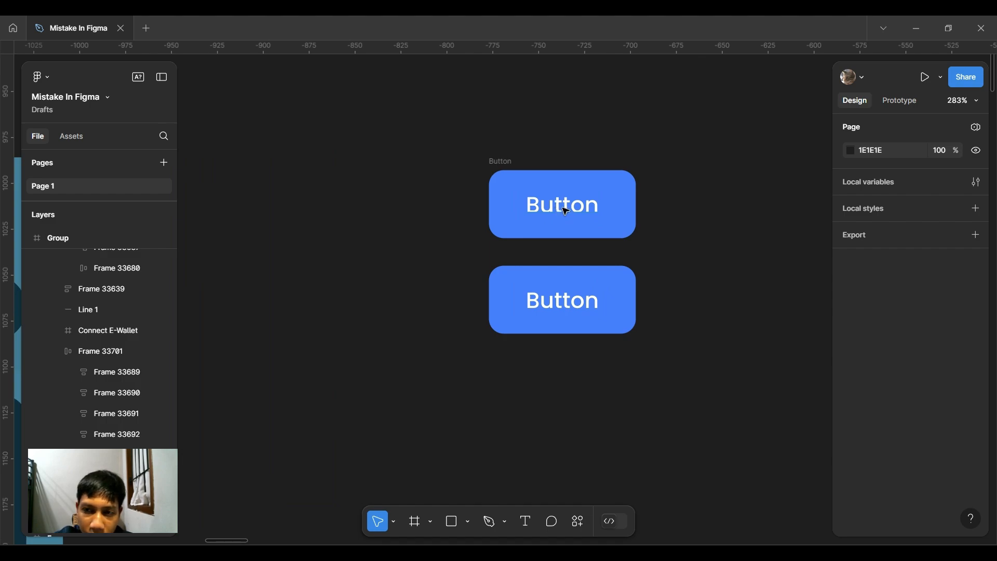
pyautogui.click(512, 171)
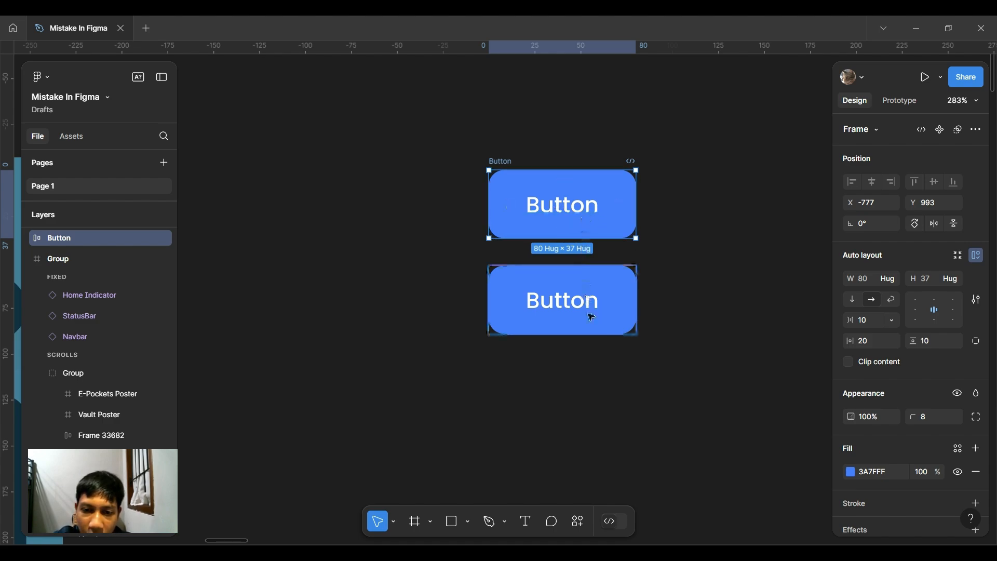
pyautogui.click(601, 288)
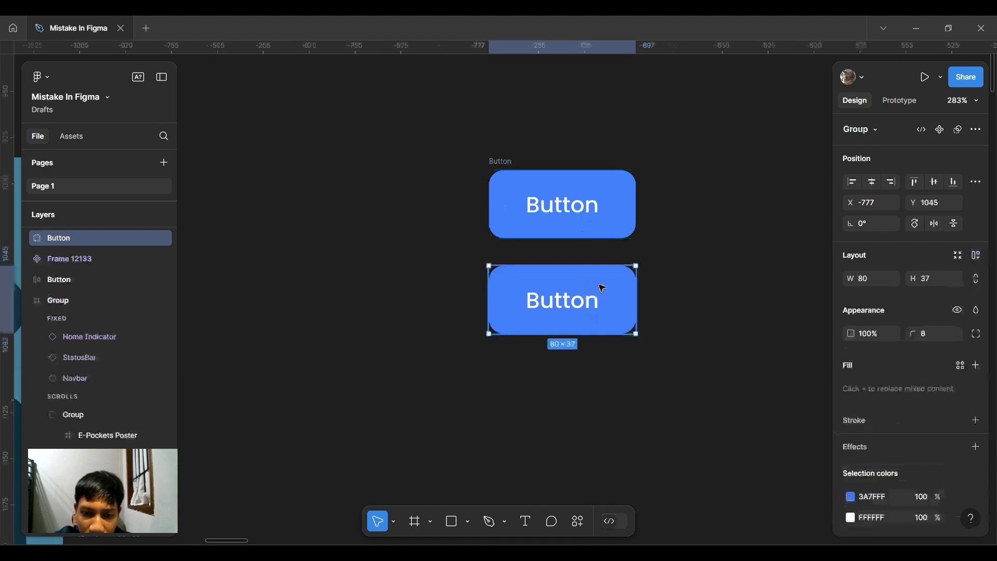
# - Examine the child layers of the lower grouped Button, including its separate background rectangle
pyautogui.click(26, 238)
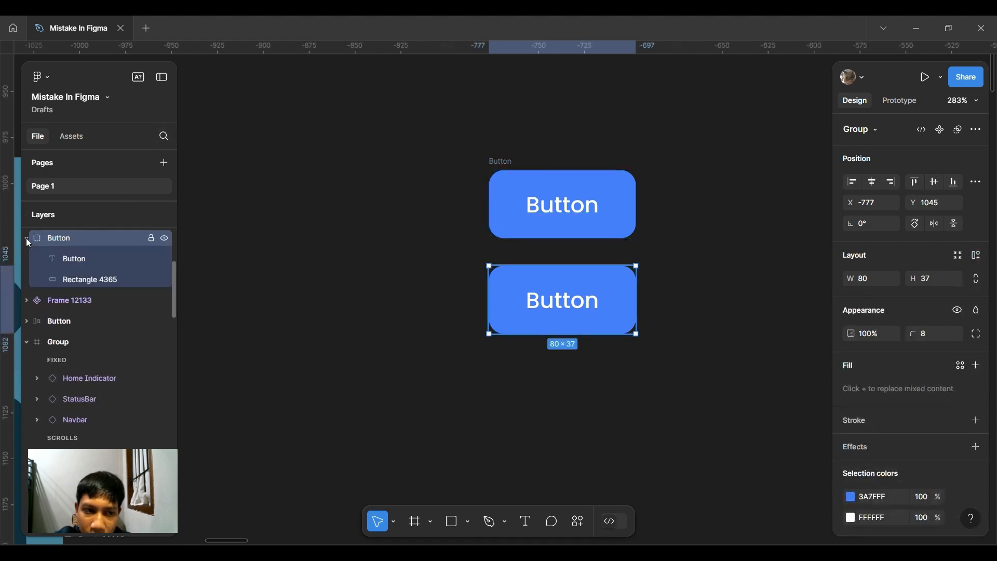
pyautogui.click(83, 274)
pyautogui.scroll(3, 566, 304)
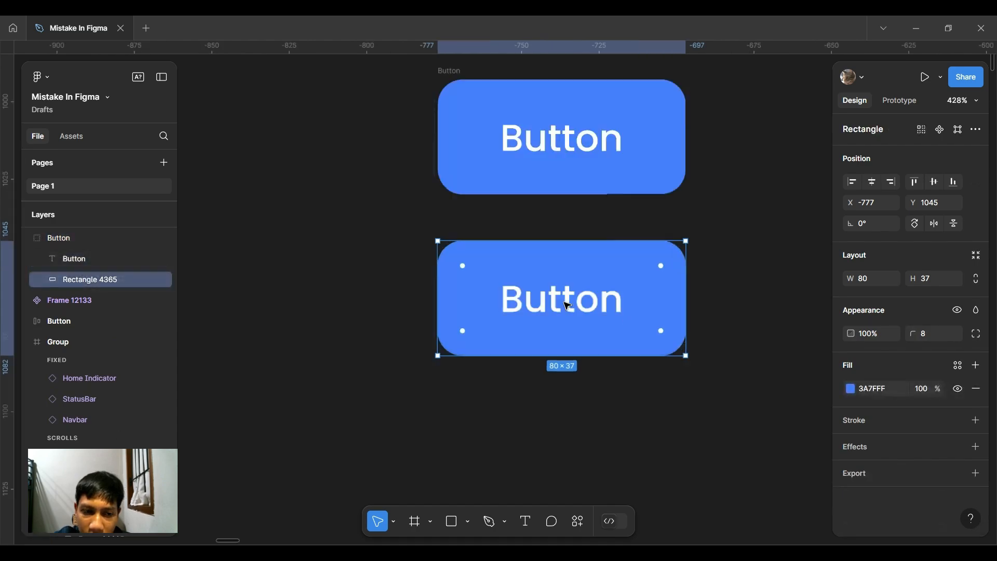
pyautogui.scroll(1, 566, 305)
pyautogui.scroll(-5, 568, 298)
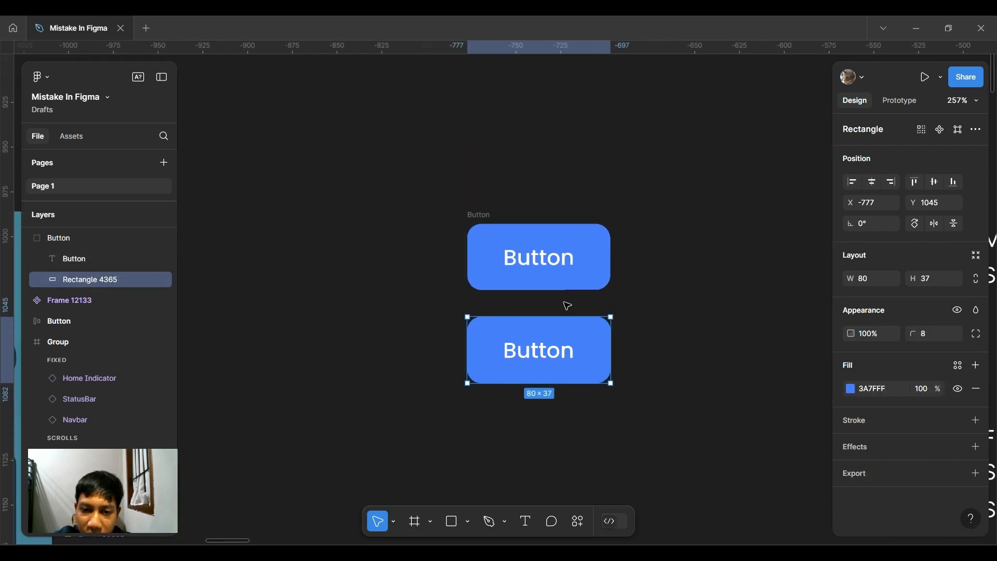
pyautogui.scroll(2, 566, 306)
pyautogui.click(565, 298)
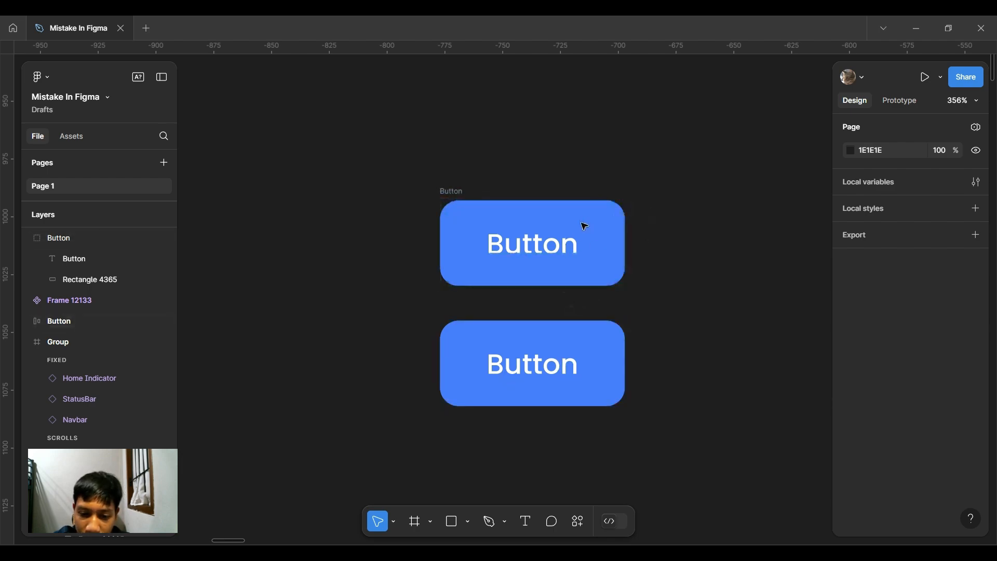
# - Change the label text of the upper framed Button to Home, and inspect the frame's auto layout
pyautogui.click(572, 242)
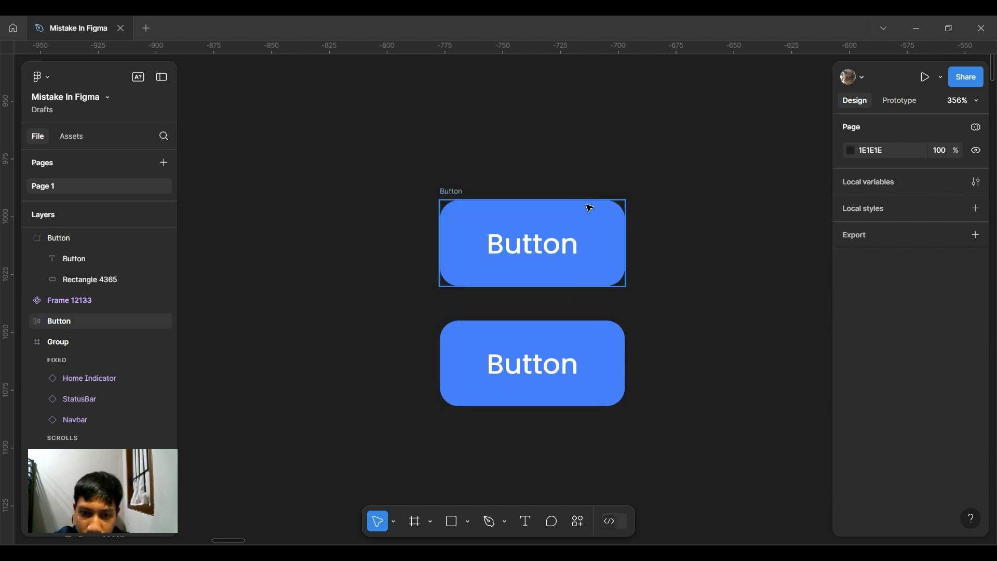
pyautogui.doubleClick(572, 247)
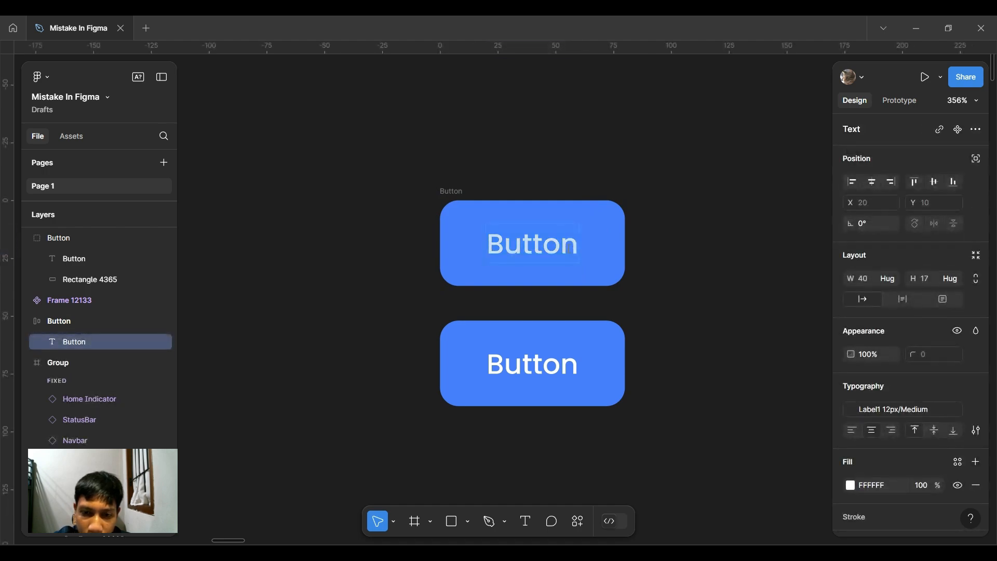
pyautogui.doubleClick(569, 248)
pyautogui.hotkey('ctrl', 'a')
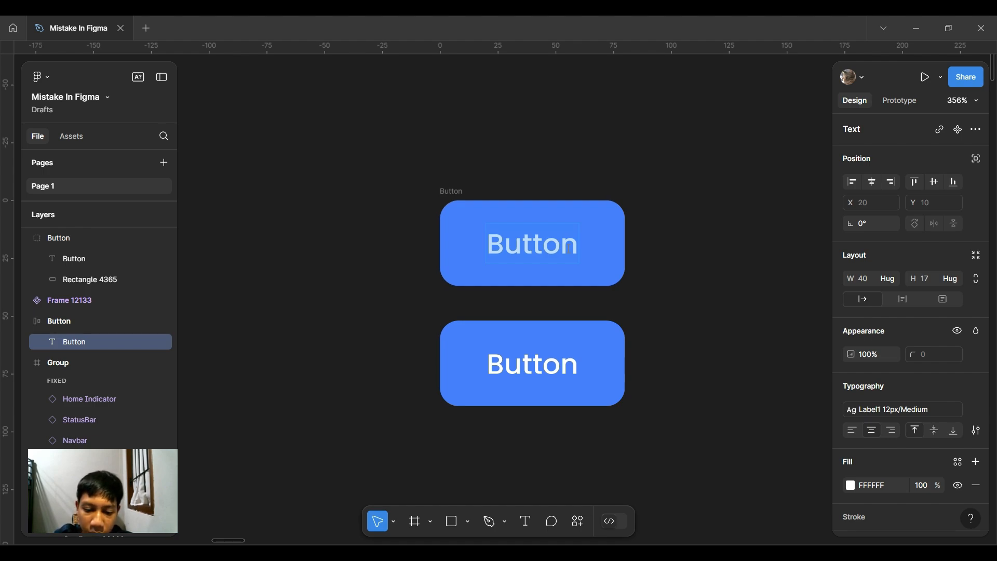
pyautogui.write('Home')
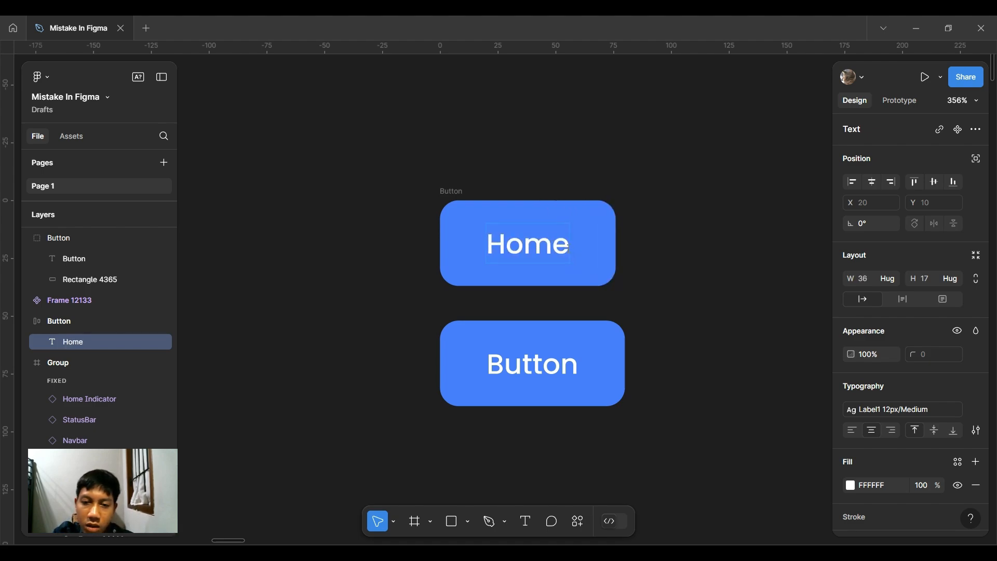
pyautogui.press('Escape')
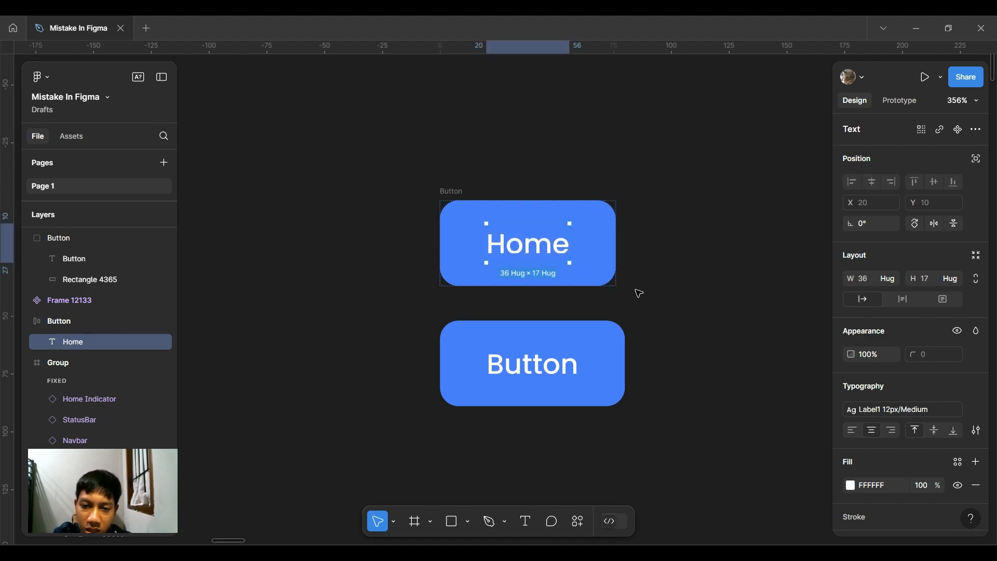
pyautogui.click(633, 217)
pyautogui.click(612, 224)
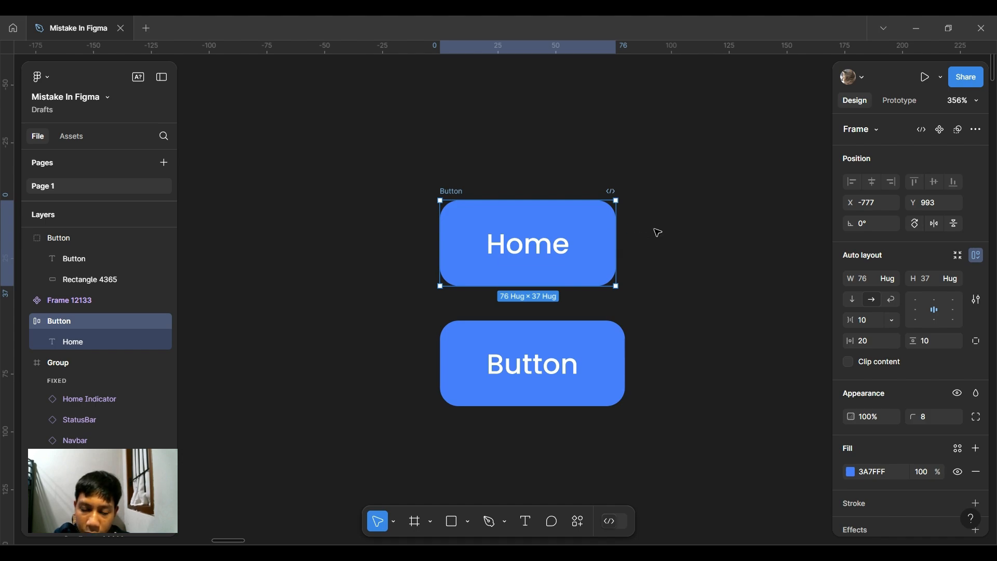
# - Change the label text of the lower grouped Button to Home
pyautogui.click(580, 363)
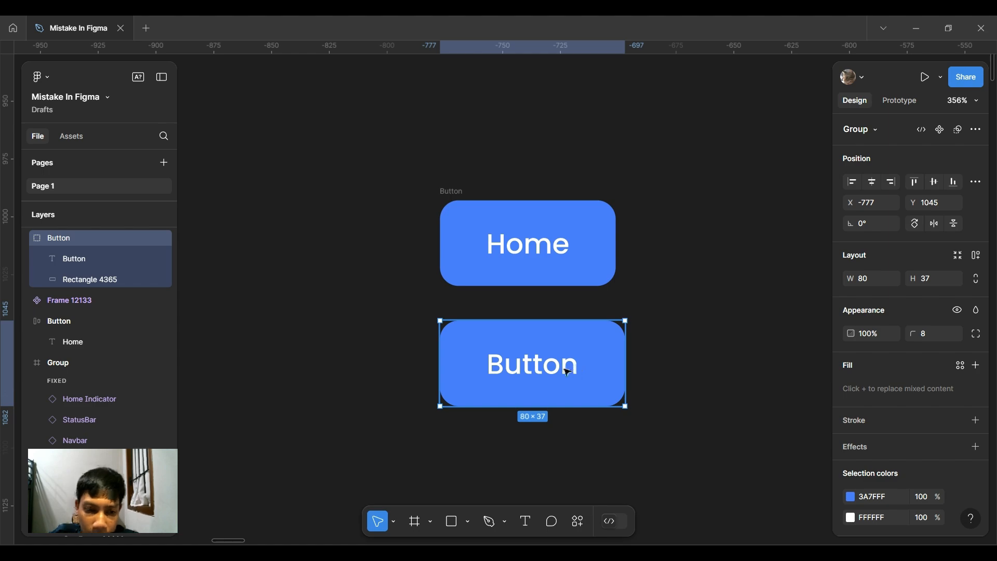
pyautogui.doubleClick(569, 372)
pyautogui.doubleClick(565, 369)
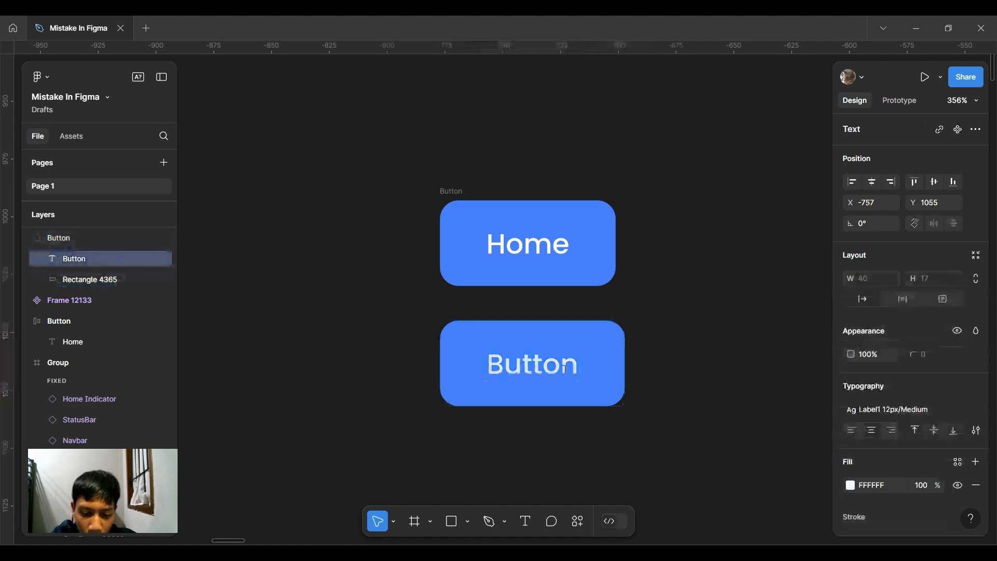
pyautogui.write('Home')
pyautogui.press('Escape')
pyautogui.press('Escape')
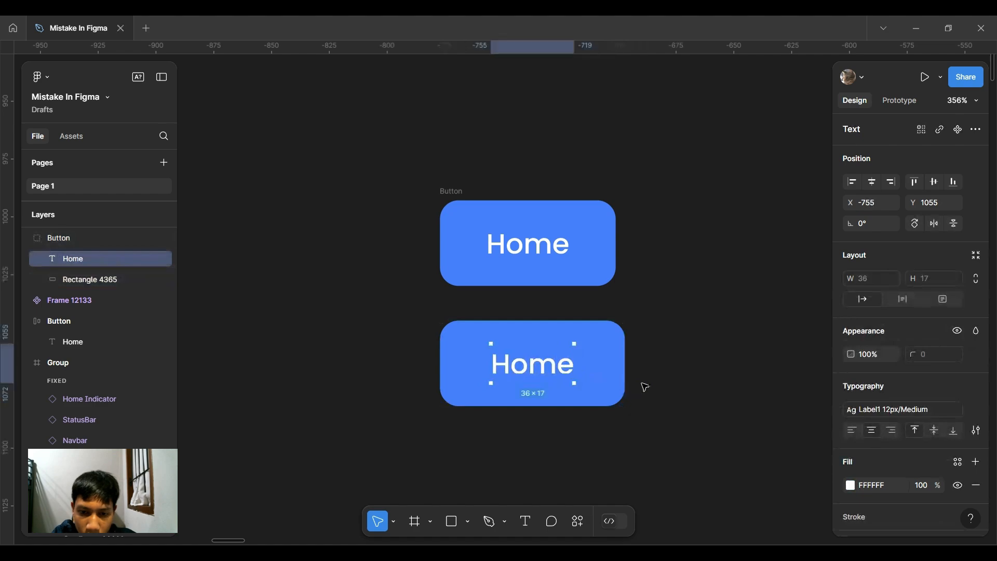
# - Narrow the lower button's background rectangle to a width of 76, and centre its Home label within it
pyautogui.scroll(-3, 645, 387)
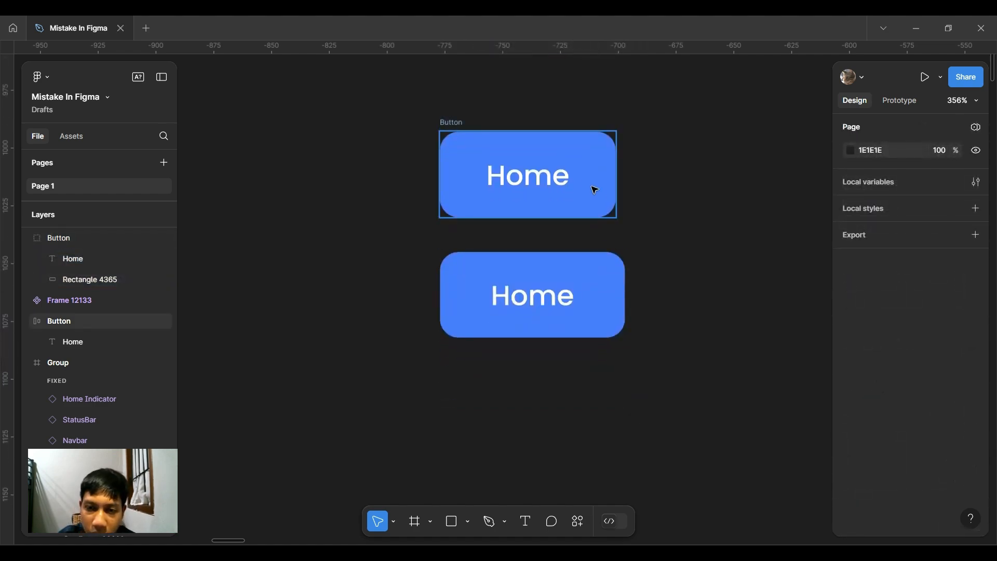
pyautogui.click(605, 287)
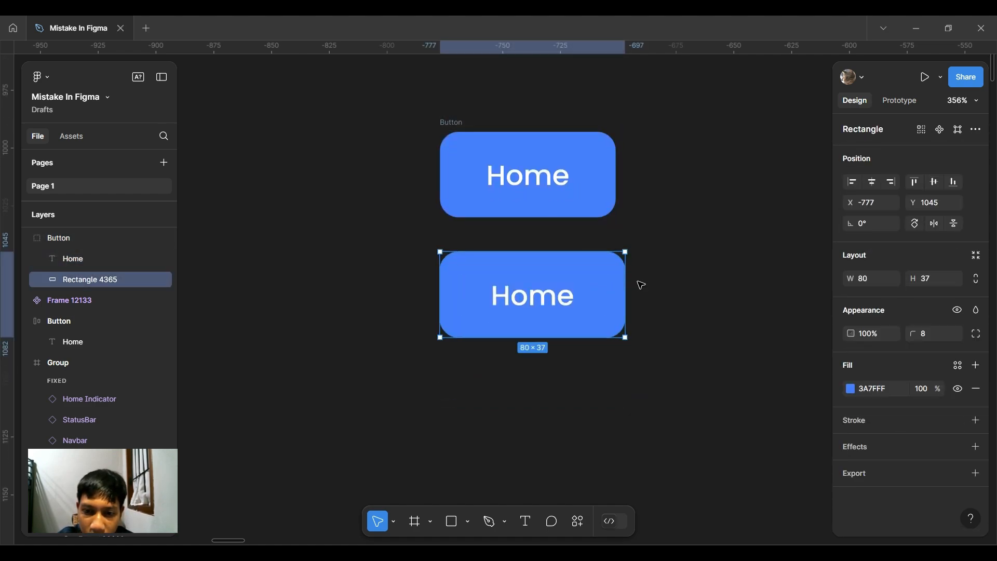
pyautogui.moveTo(627, 275); pyautogui.dragTo(614, 274)
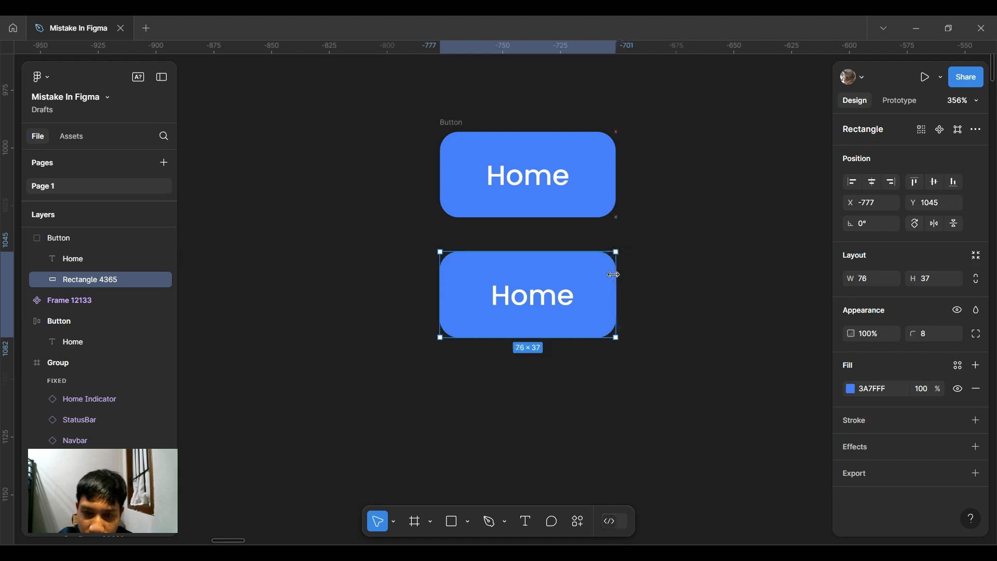
pyautogui.click(659, 285)
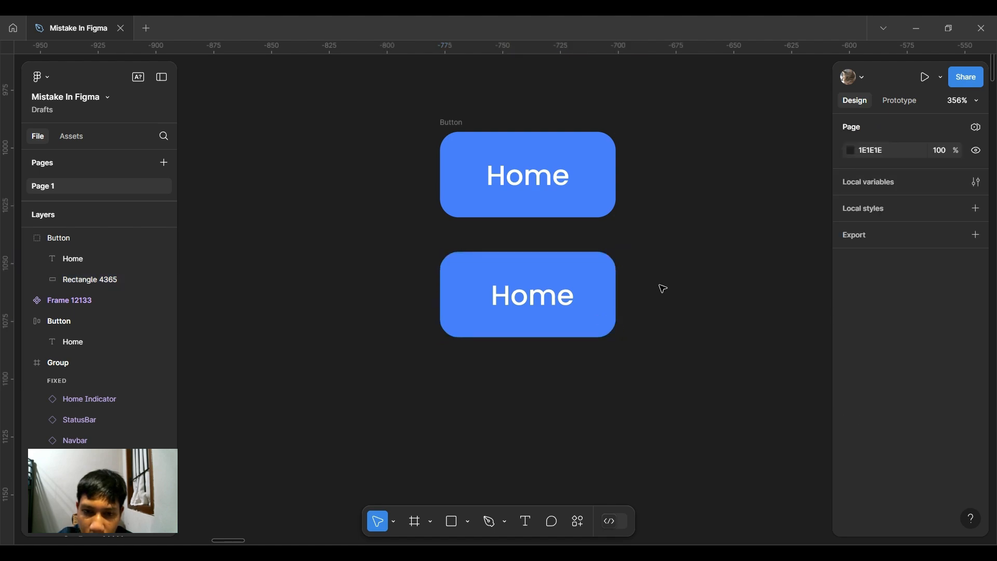
pyautogui.click(551, 300)
pyautogui.click(726, 278)
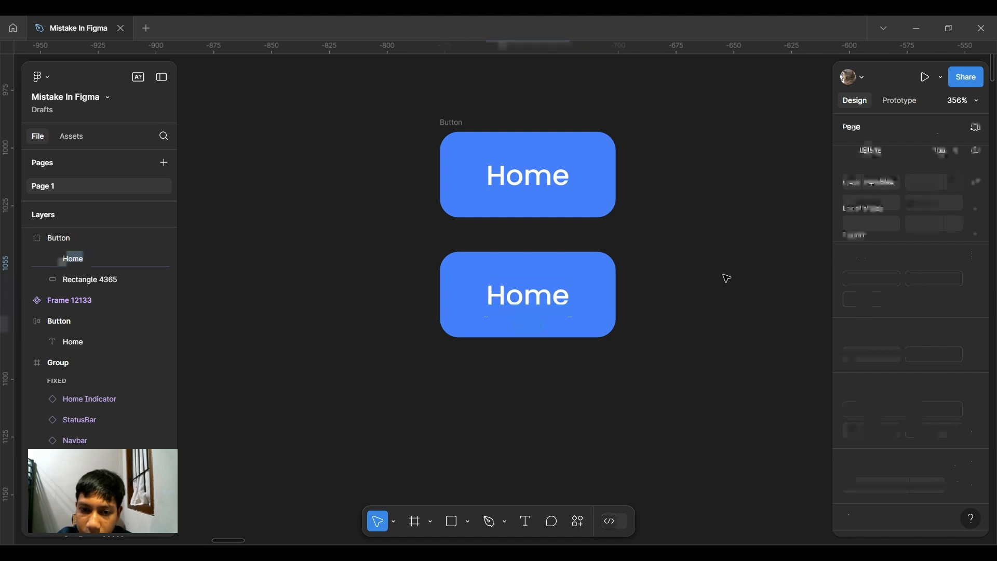
# - Replace the upper framed button's label text with Connect
pyautogui.keyDown('ctrl'); pyautogui.scroll(-5, 726, 278); pyautogui.keyUp('ctrl')
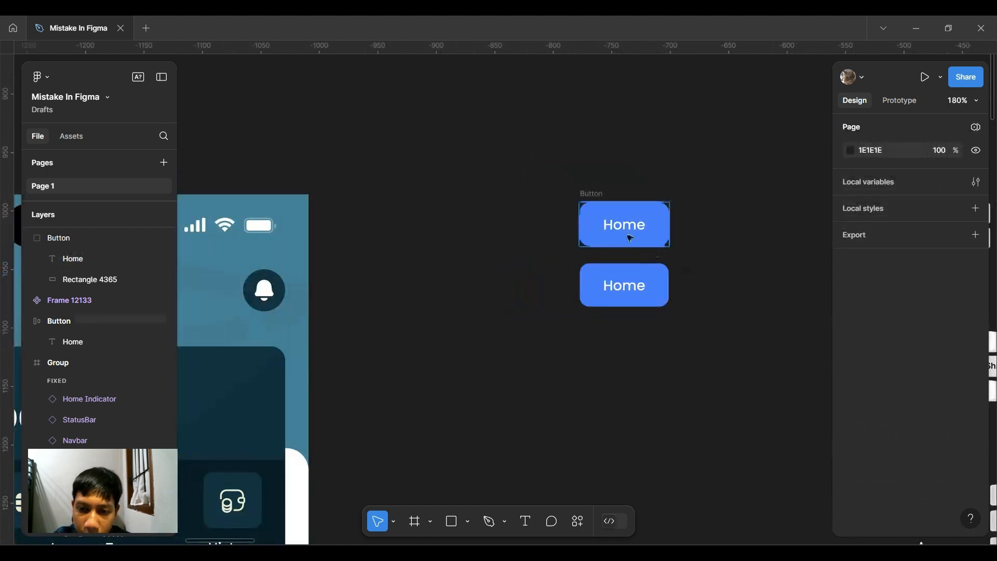
pyautogui.doubleClick(626, 230)
pyautogui.scroll(3, 627, 228)
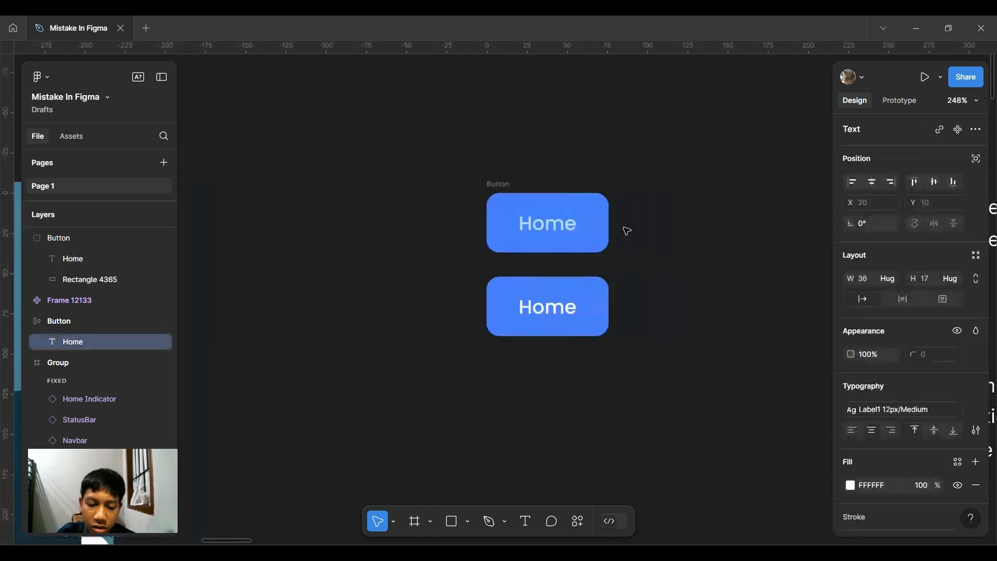
pyautogui.write('Connect')
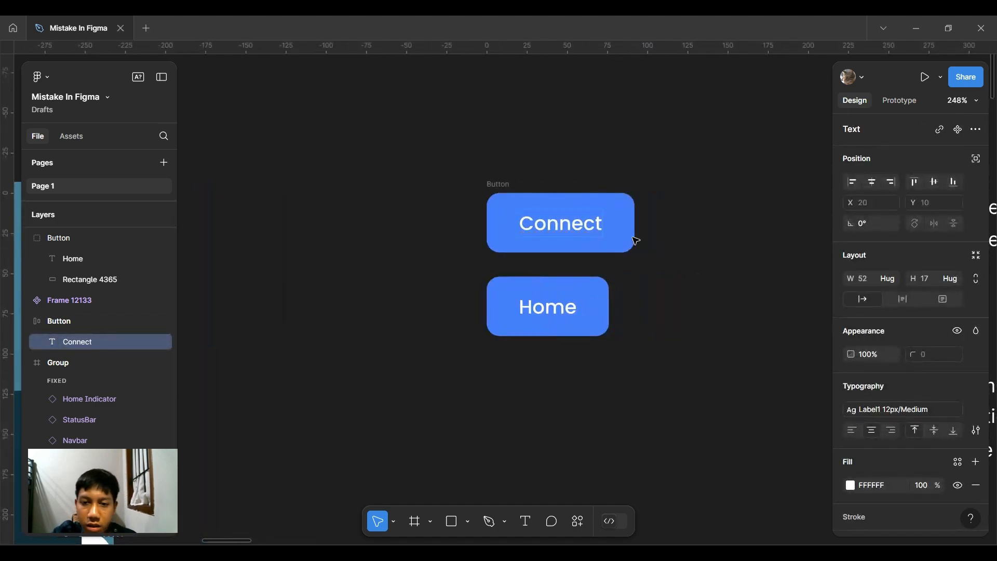
pyautogui.click(654, 278)
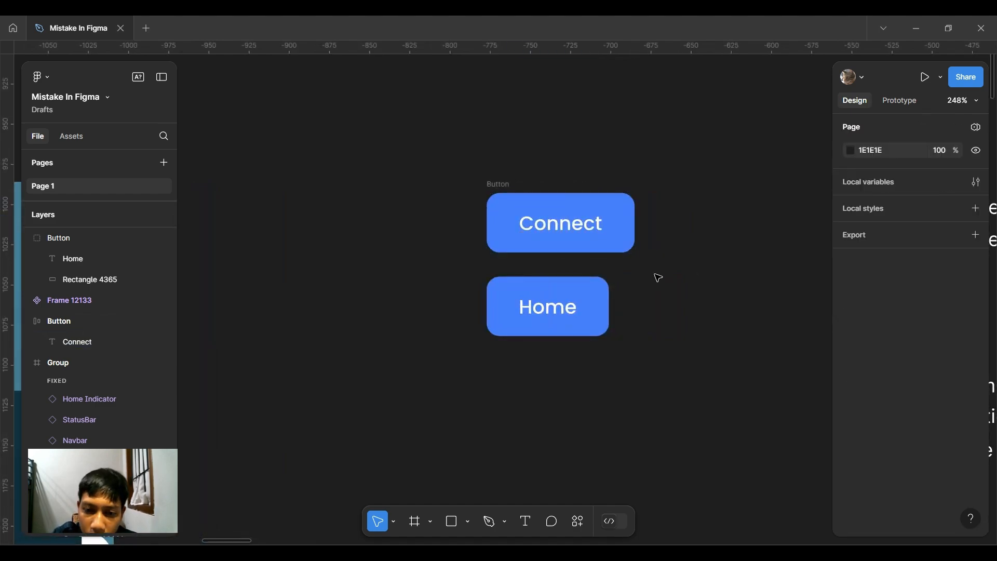
# - Replace the lower grouped button's label text with Connect
pyautogui.doubleClick(559, 313)
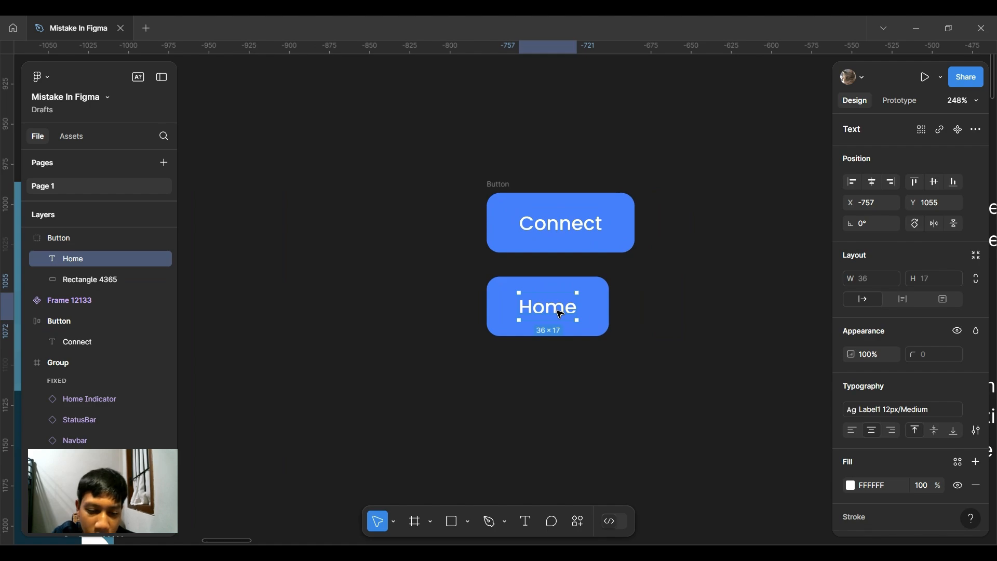
pyautogui.doubleClick(559, 313)
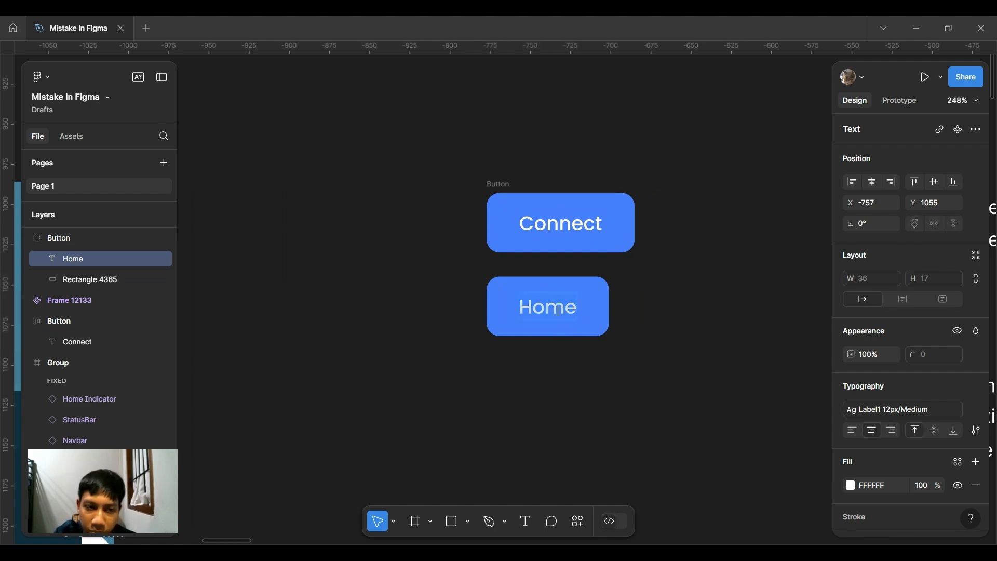
pyautogui.write('Co')
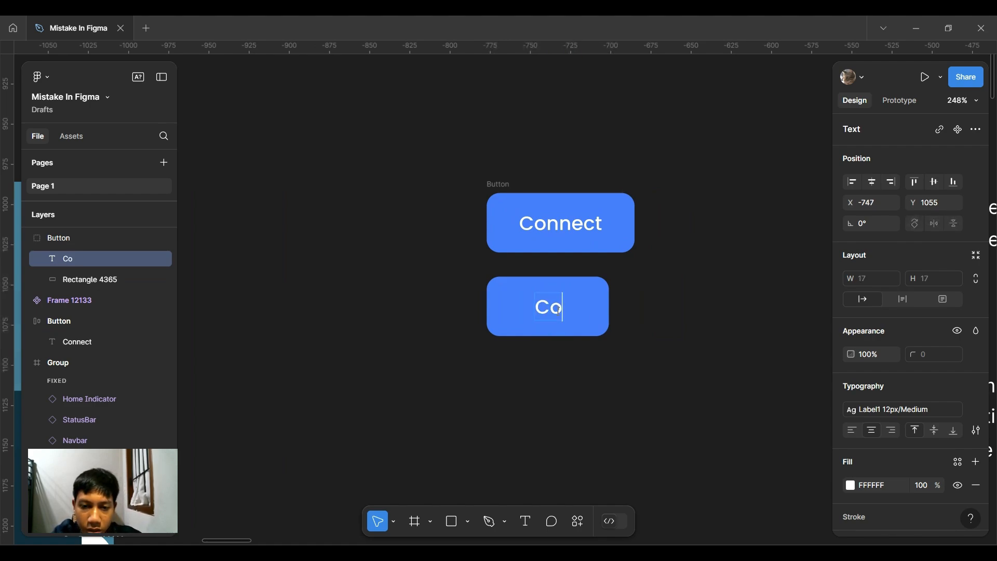
pyautogui.write('nnef')
pyautogui.press('BackSpace')
pyautogui.write('ct')
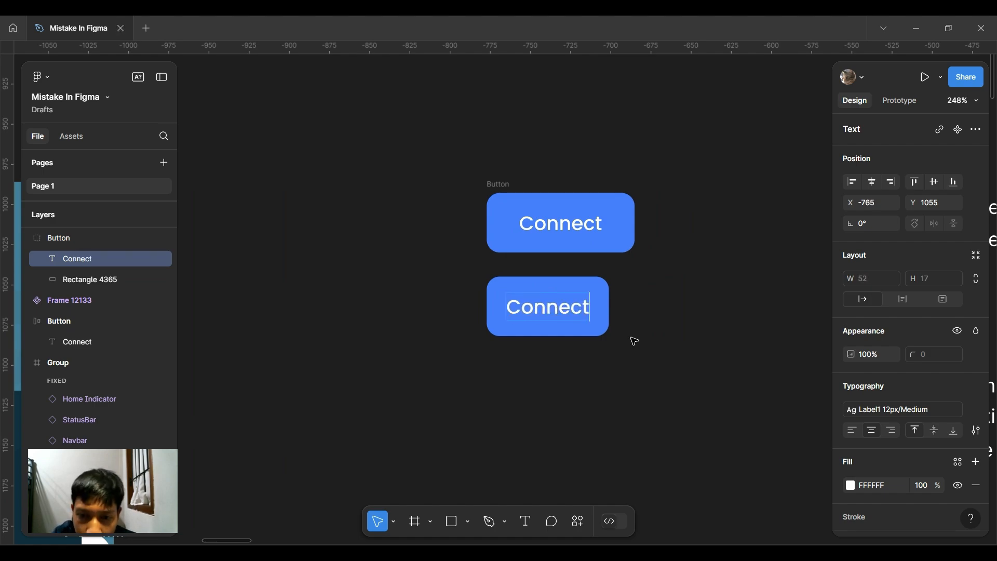
pyautogui.press('Escape')
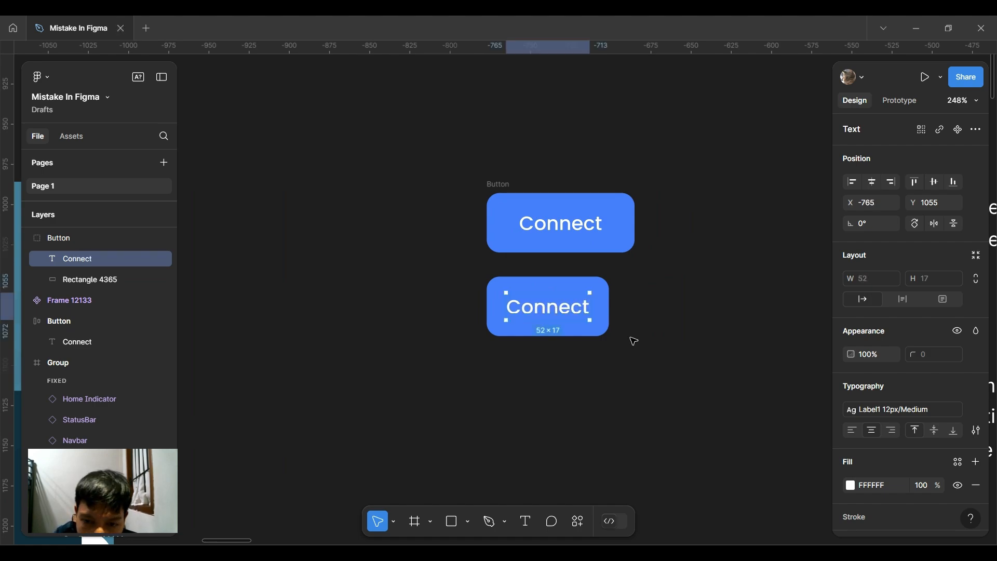
pyautogui.press('Escape')
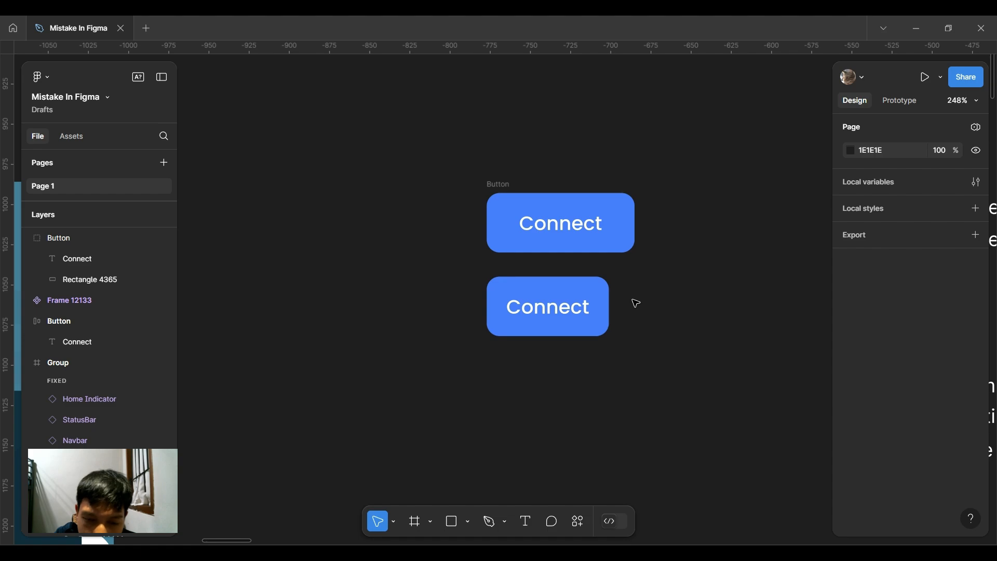
# - Widen the lower button's background rectangle to 92, and horizontally centre the Connect label within it
pyautogui.click(604, 298)
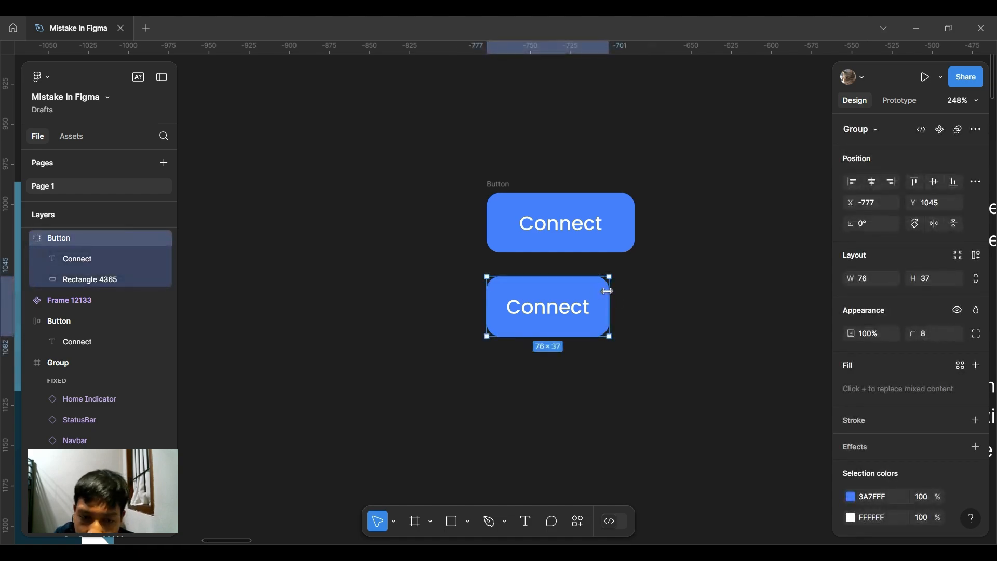
pyautogui.click(126, 281)
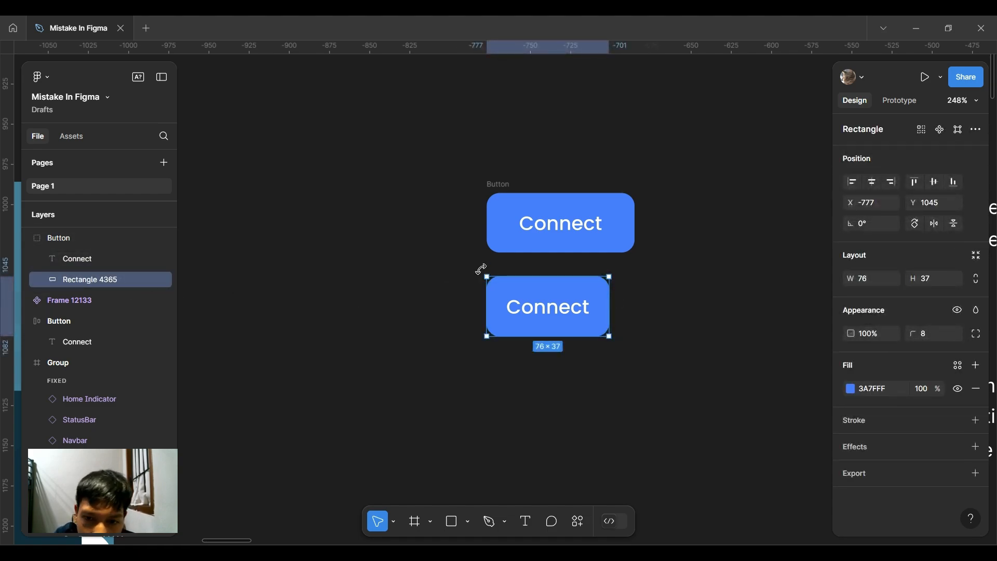
pyautogui.click(620, 299)
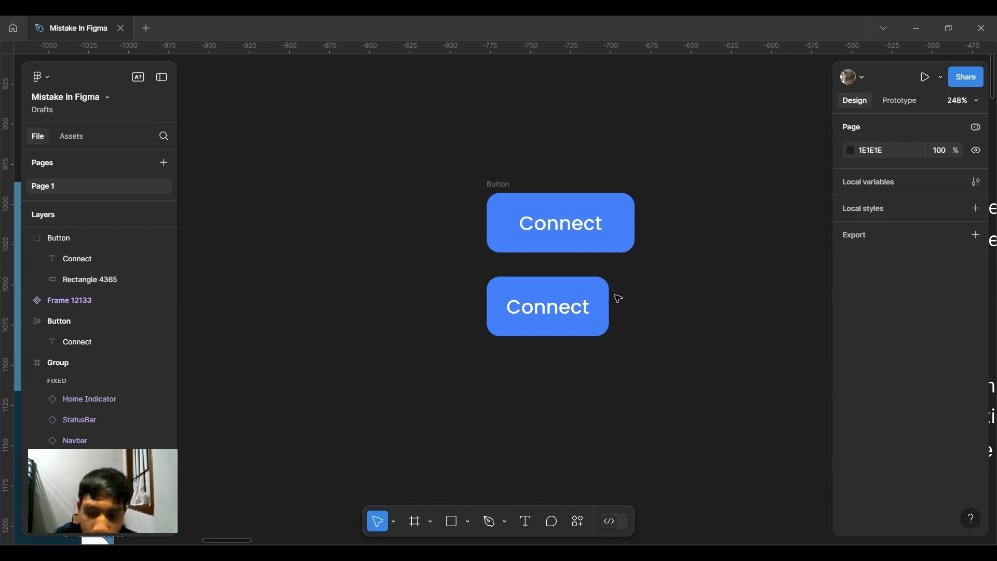
pyautogui.click(605, 299)
pyautogui.moveTo(608, 299); pyautogui.dragTo(634, 299)
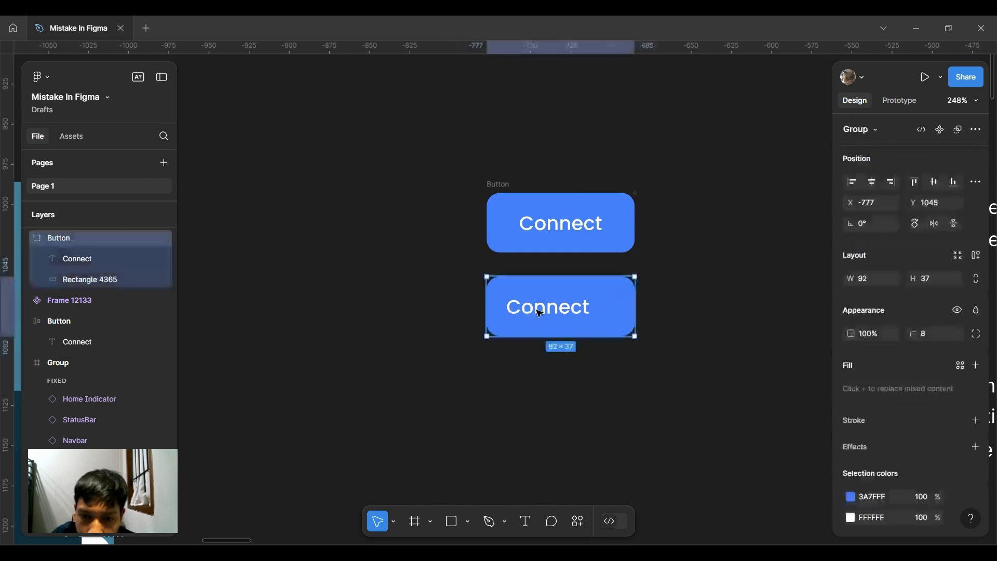
pyautogui.doubleClick(505, 310)
pyautogui.hotkey('alt', 'h')
pyautogui.click(747, 196)
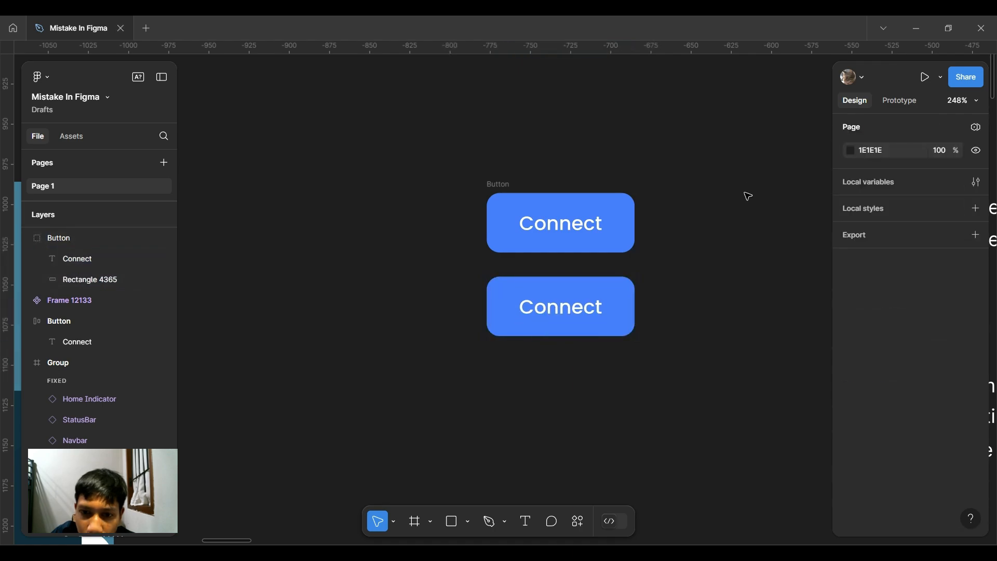
pyautogui.scroll(-3, 656, 214)
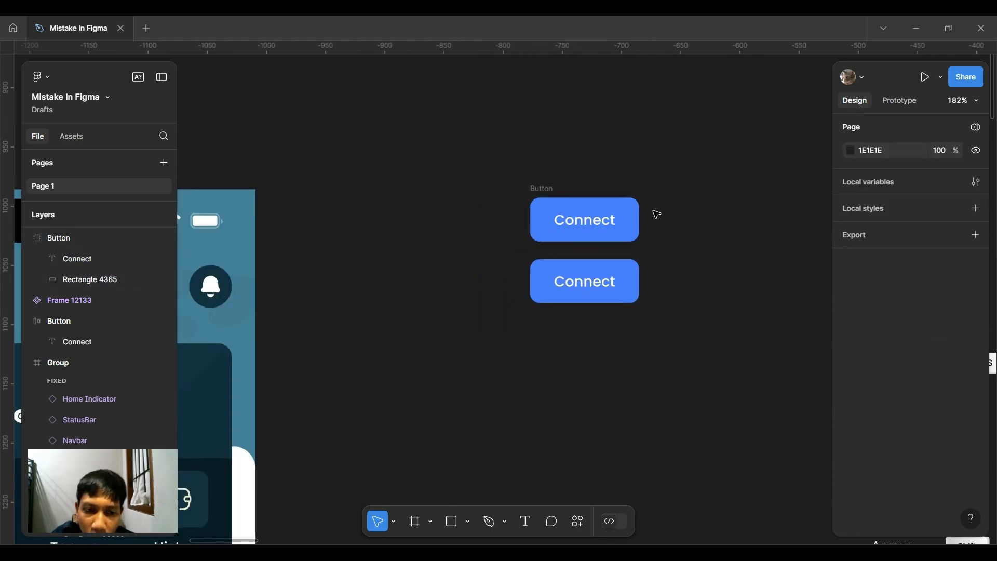
pyautogui.moveTo(334, 296); pyautogui.dragTo(552, 258)
pyautogui.scroll(-5, 552, 258)
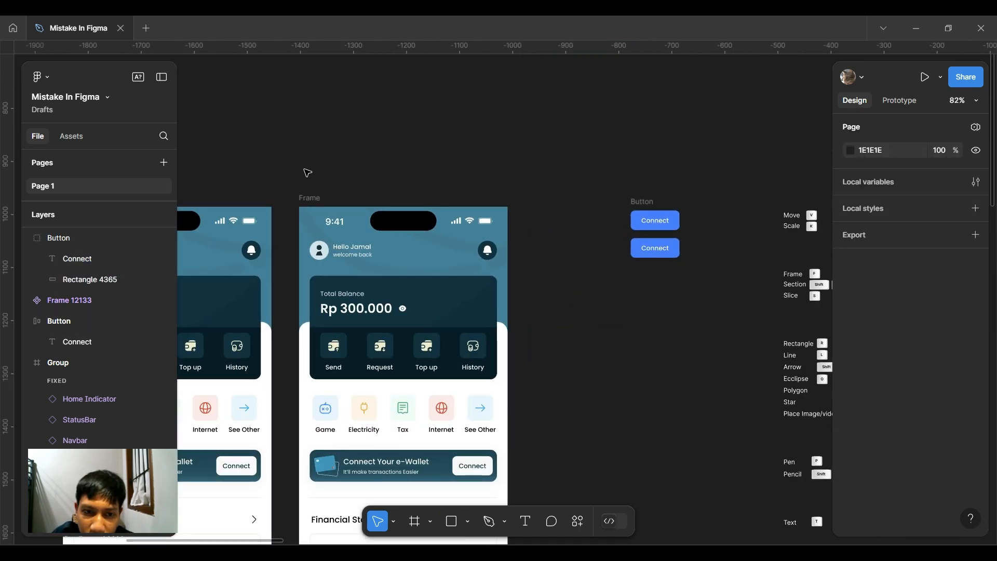
# - Review the two Connect buttons and the shortcut notes for the Move, Scale, Frame, Section and Slice tools
pyautogui.scroll(-2, 632, 119)
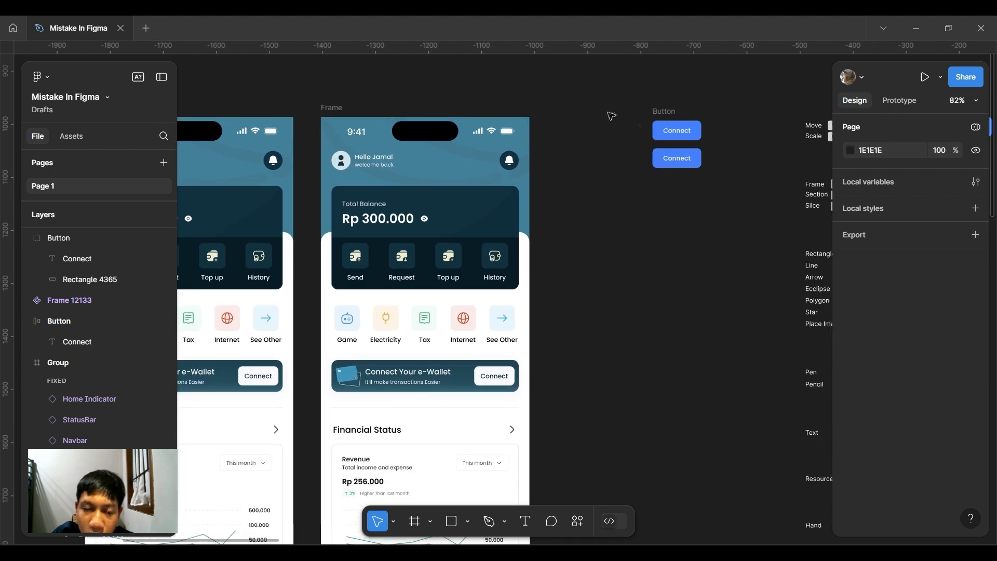
pyautogui.scroll(5, 457, 244)
pyautogui.click(455, 250)
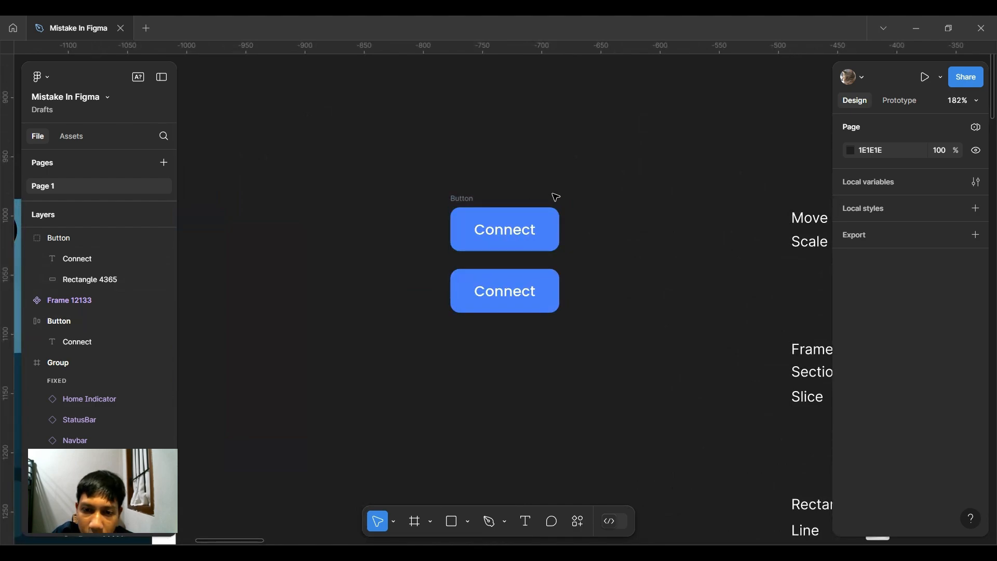
pyautogui.scroll(-5, 556, 196)
pyautogui.scroll(5, 474, 250)
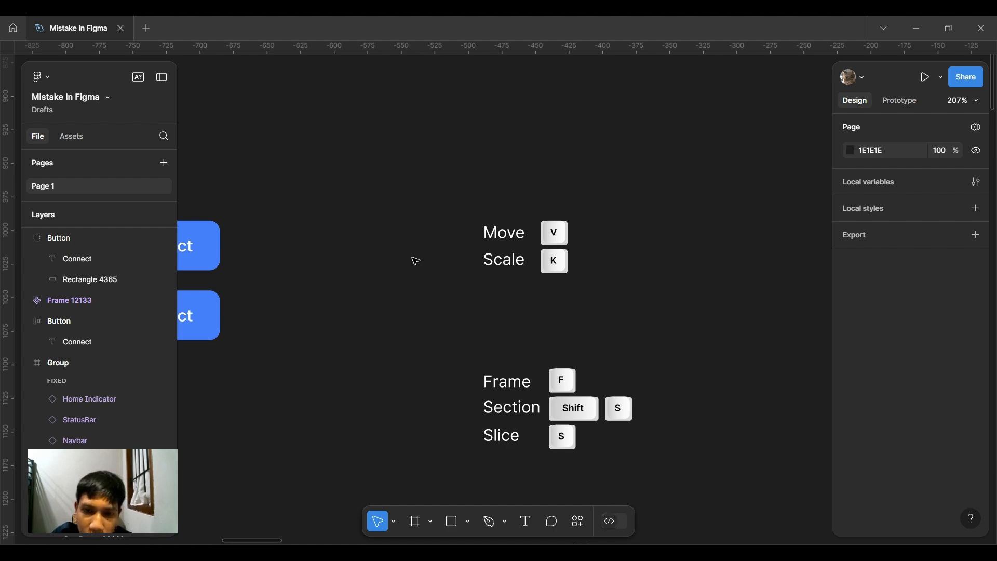
pyautogui.hscroll(3, 415, 260)
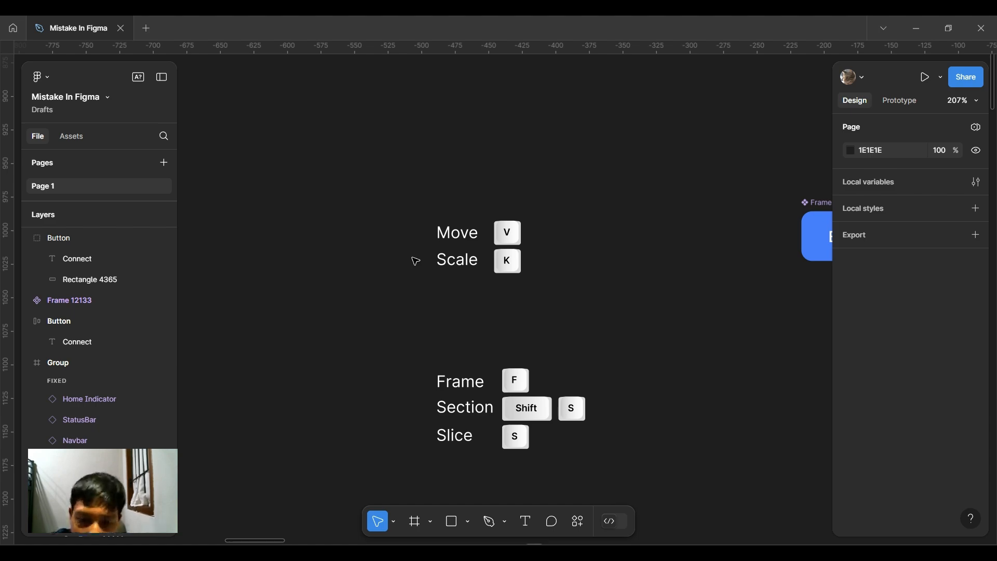
pyautogui.scroll(-3, 415, 261)
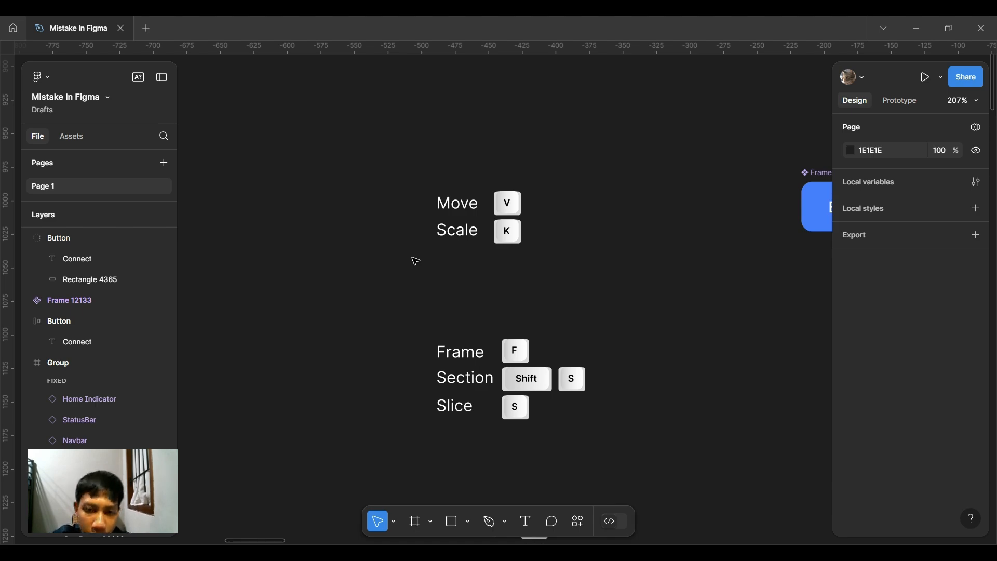
pyautogui.hscroll(-3, 283, 213)
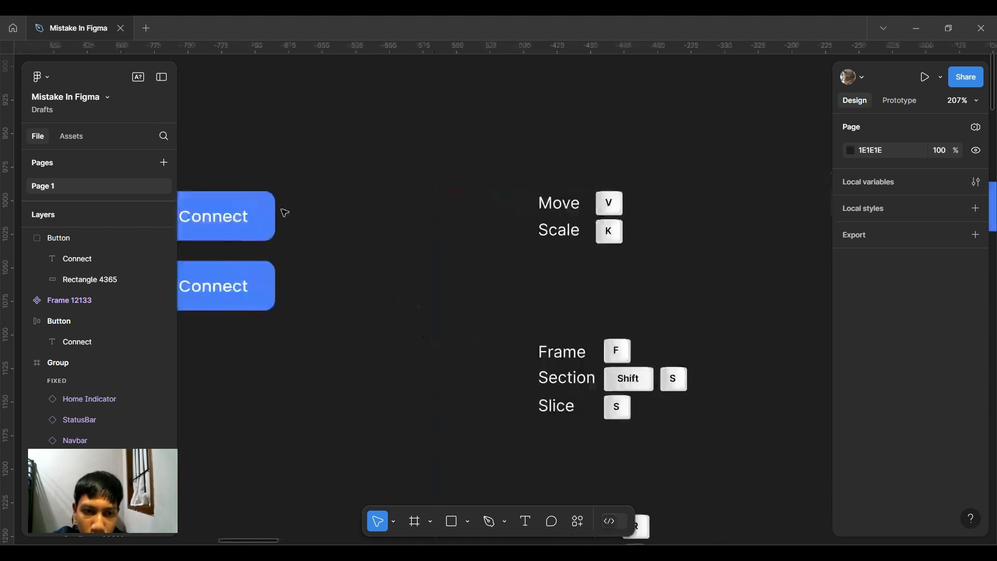
# - Inspect the upper framed Connect button's auto-layout properties and its Scale tool options, and return to the Move tool
pyautogui.click(259, 214)
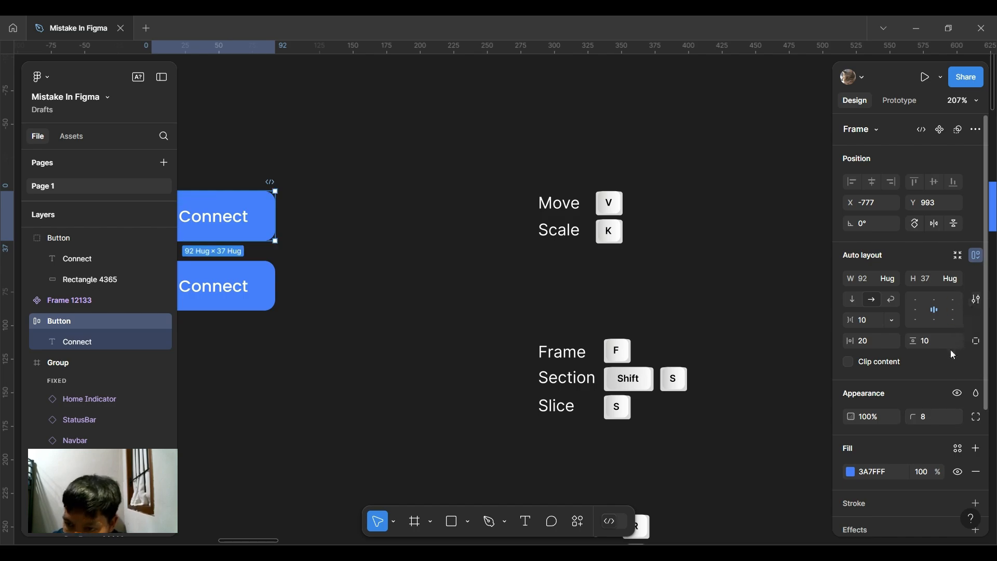
pyautogui.scroll(-3, 939, 306)
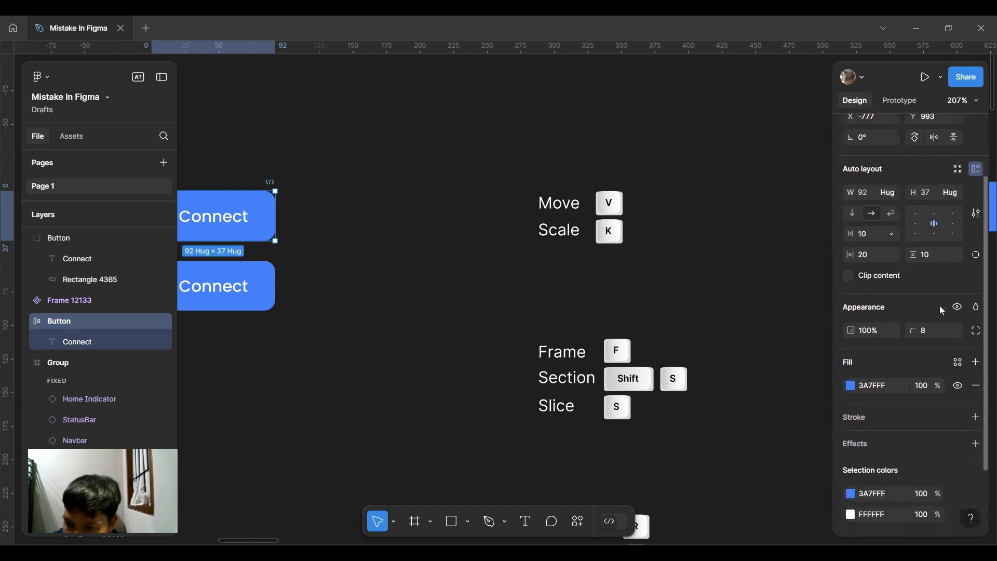
pyautogui.scroll(2, 939, 305)
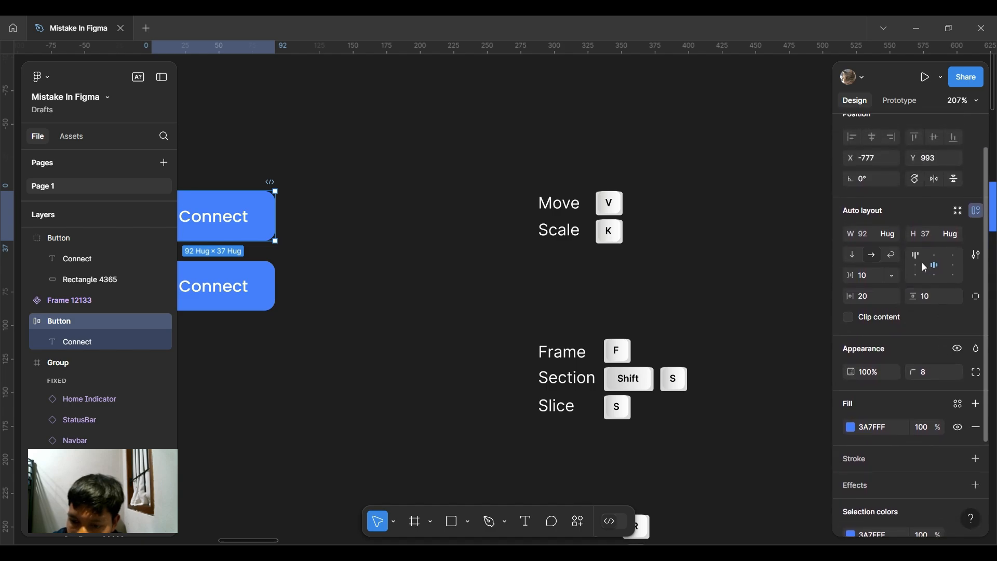
pyautogui.click(393, 523)
pyautogui.click(410, 490)
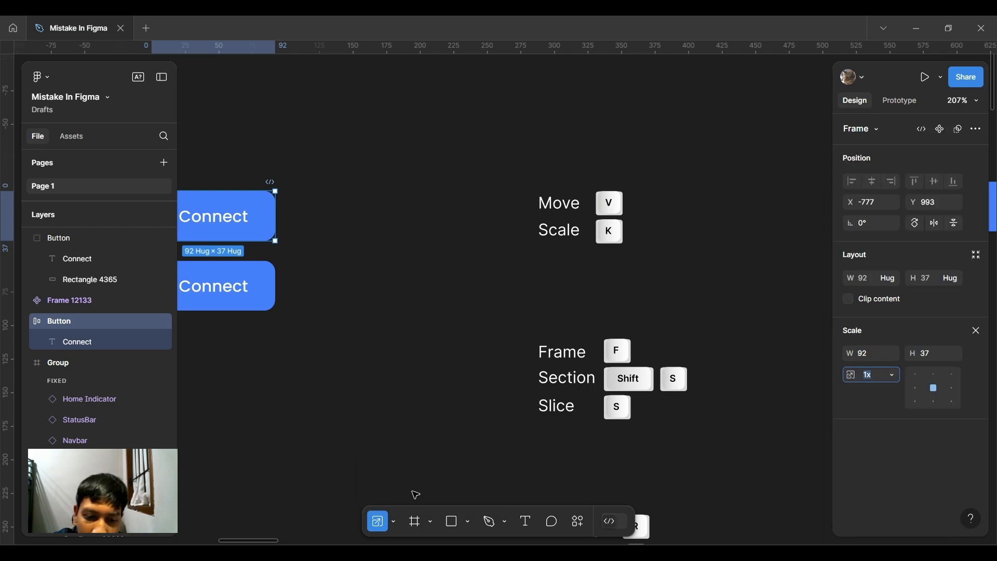
pyautogui.hscroll(-2, 415, 494)
pyautogui.hscroll(-4, 415, 495)
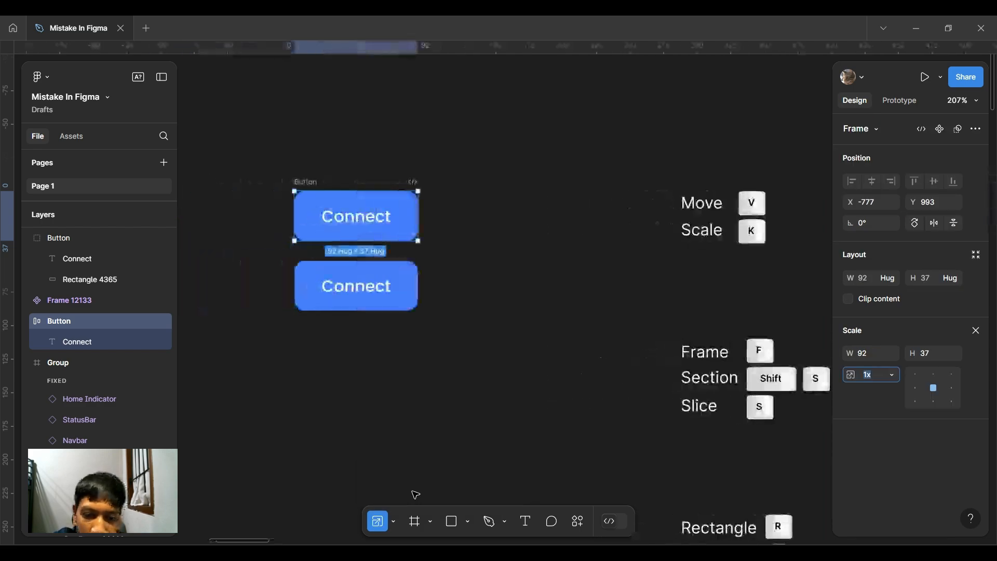
pyautogui.click(393, 524)
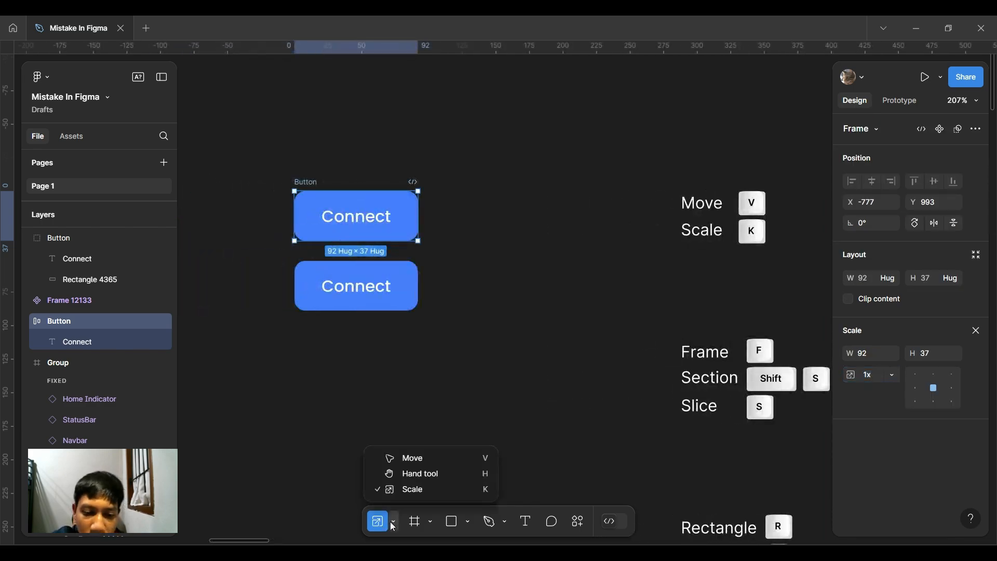
pyautogui.click(411, 459)
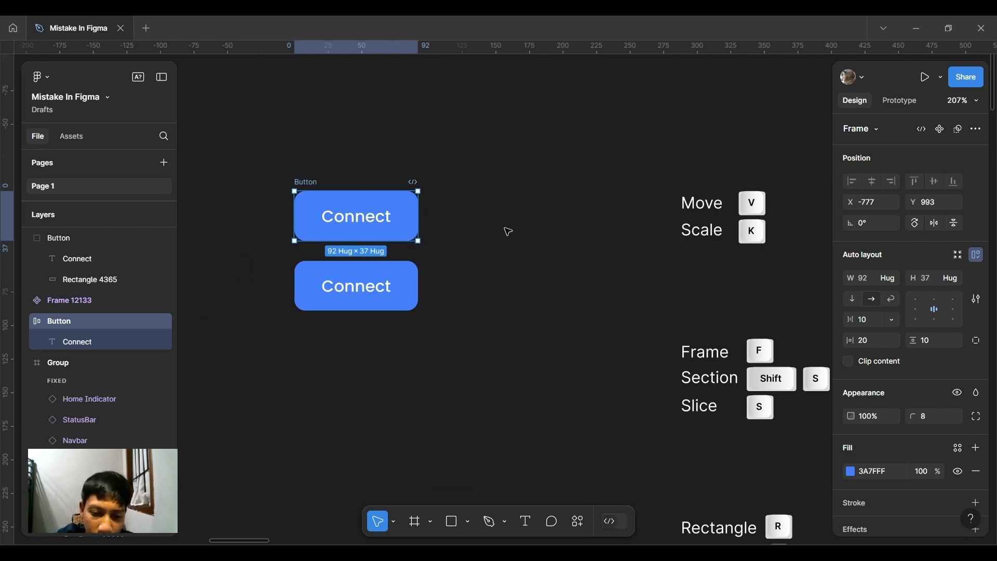
# - Try scaling the upper framed Connect button up to about 154 × 62, undo the scaling, and deselect the button
pyautogui.press('k')
pyautogui.moveTo(417, 241); pyautogui.dragTo(443, 275)
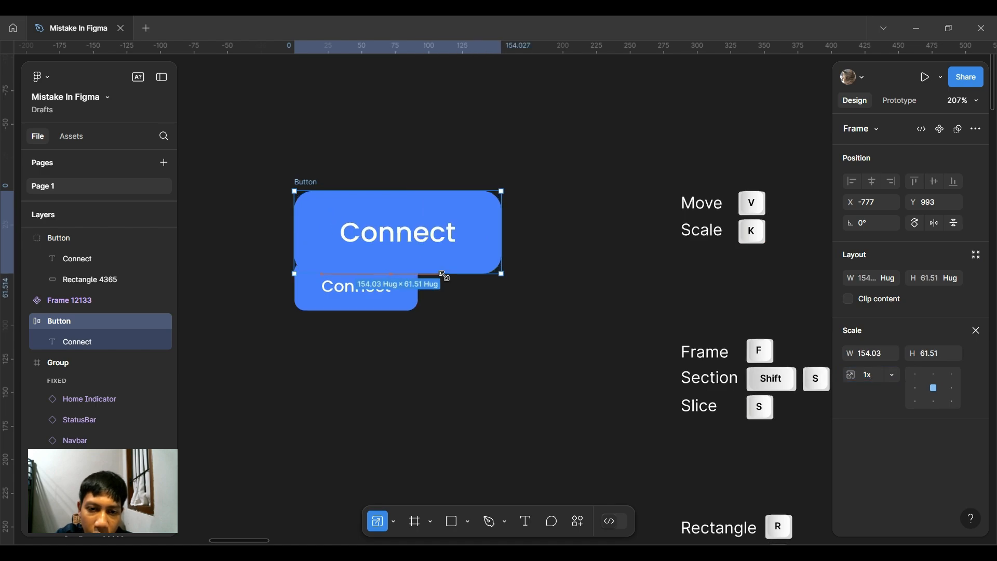
pyautogui.hotkey('ctrl', 'z')
pyautogui.click(461, 279)
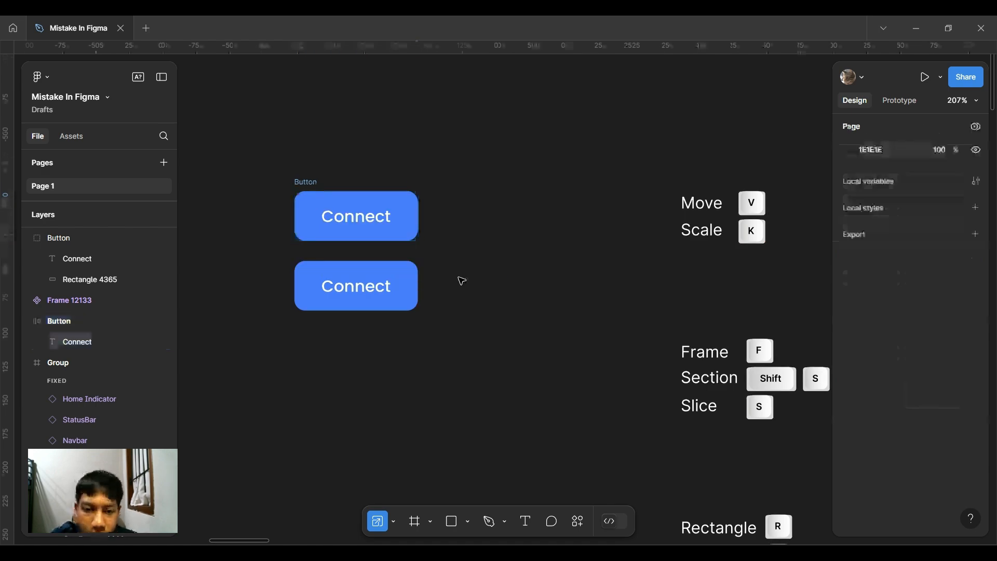
# - Review the shortcut notes from the Move and Scale tools through the shape, pen, text, resources, hand and comment tools
pyautogui.hscroll(5, 460, 280)
pyautogui.hscroll(2, 462, 280)
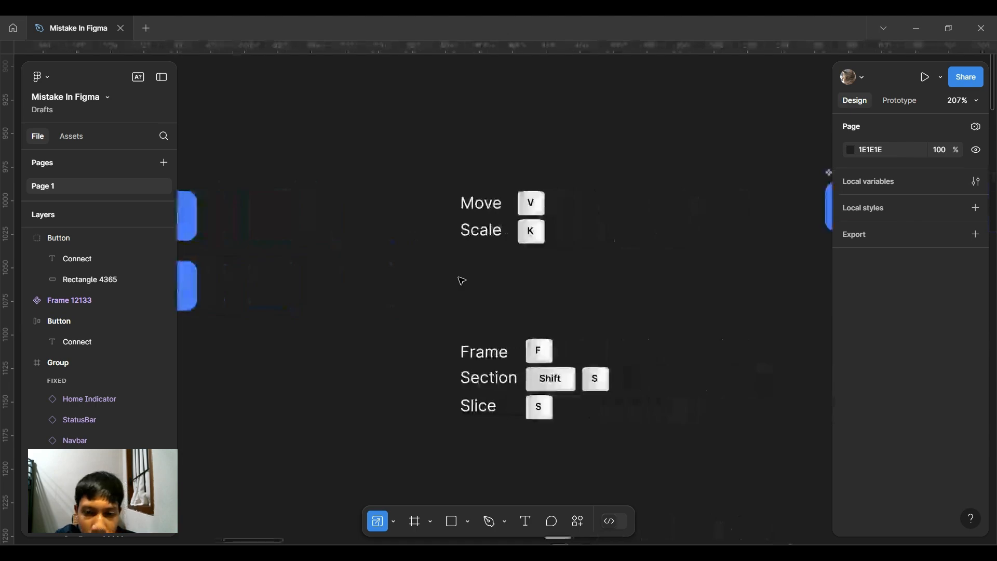
pyautogui.scroll(-2, 462, 280)
pyautogui.scroll(-3, 461, 281)
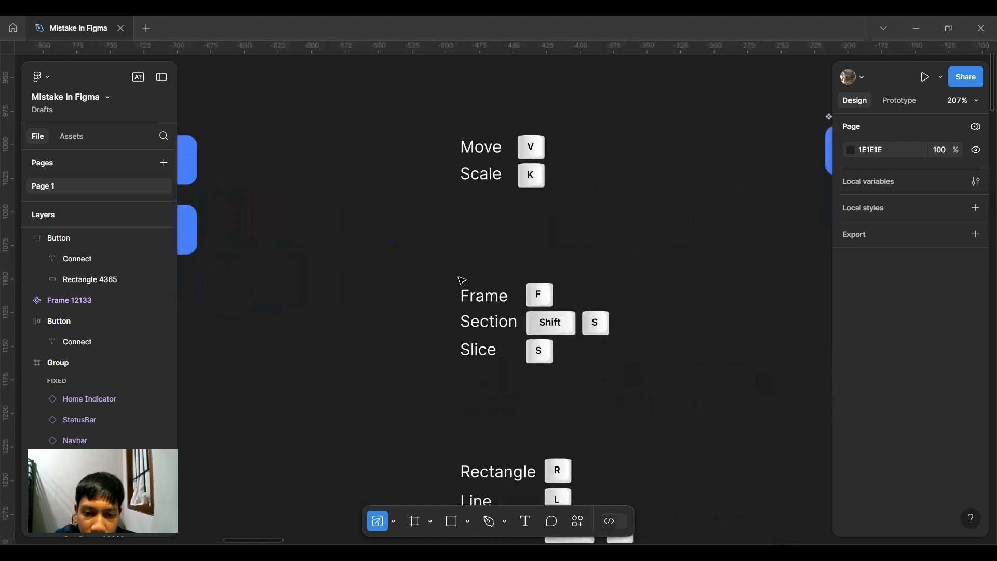
pyautogui.scroll(-7, 462, 281)
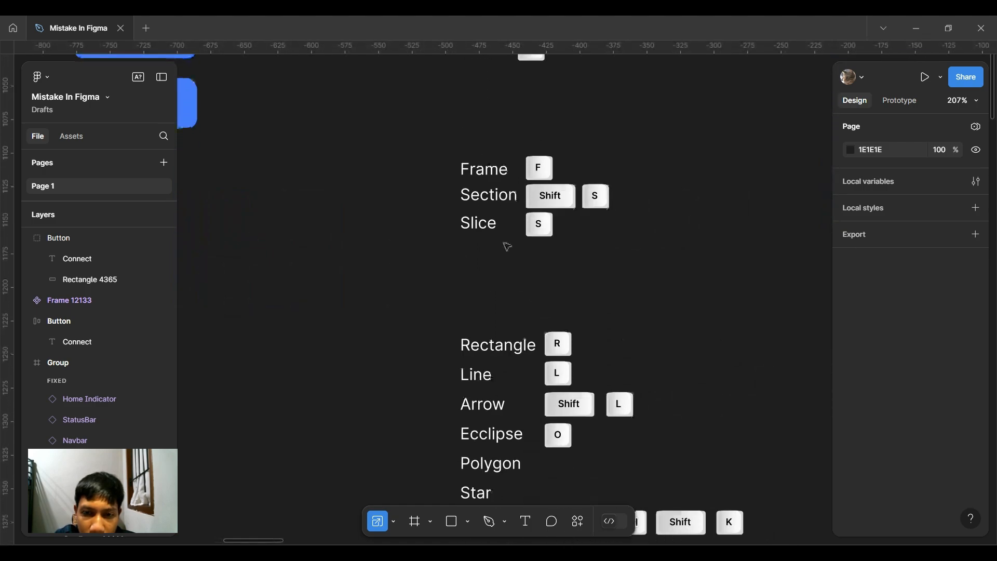
pyautogui.scroll(-4, 539, 230)
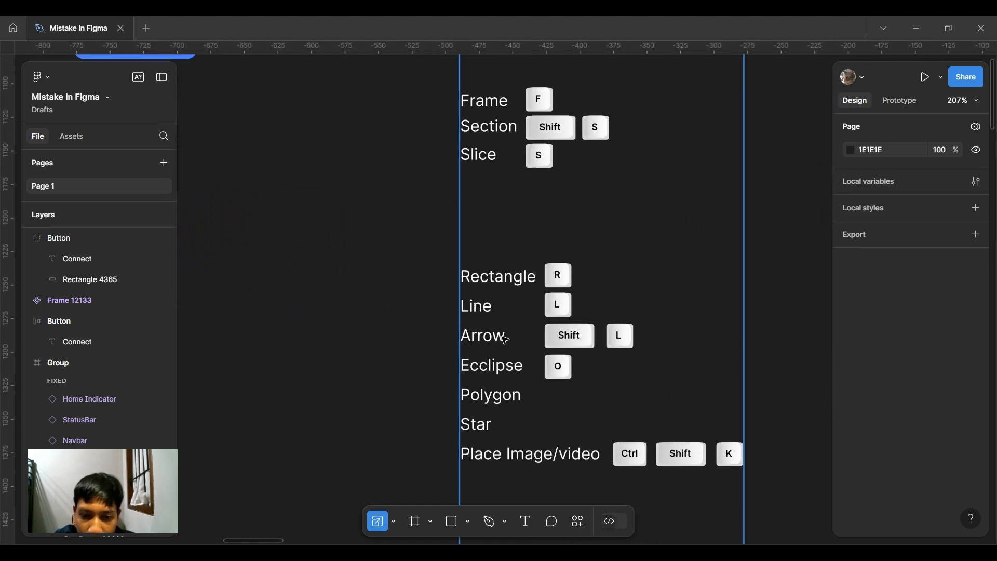
pyautogui.scroll(-5, 499, 337)
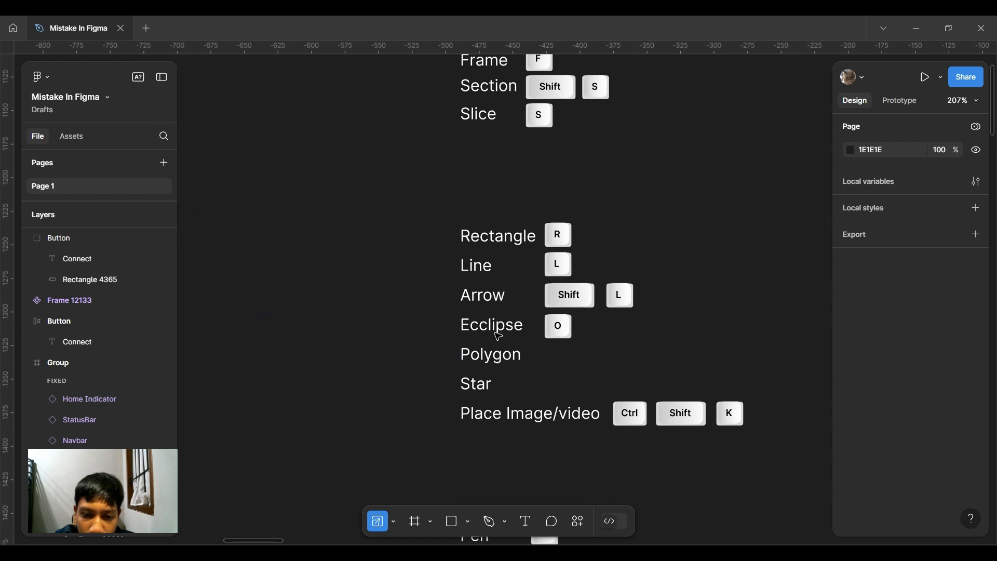
pyautogui.scroll(-2, 498, 336)
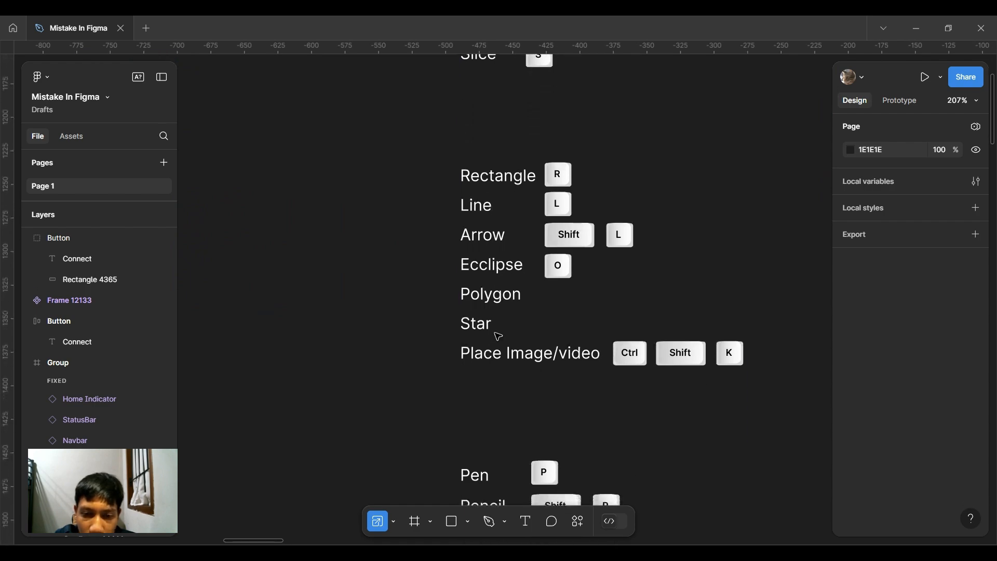
pyautogui.scroll(-8, 498, 336)
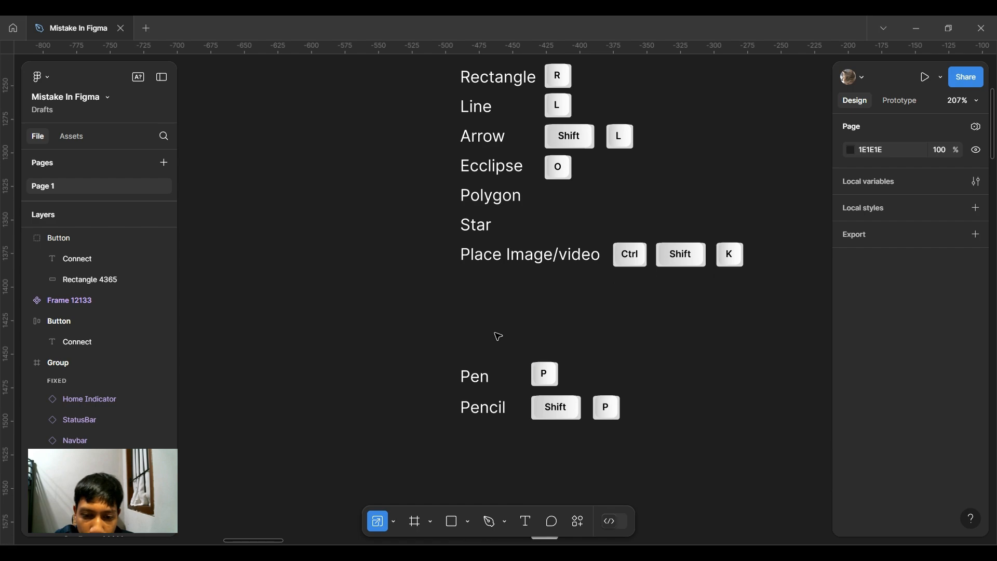
pyautogui.scroll(-10, 498, 337)
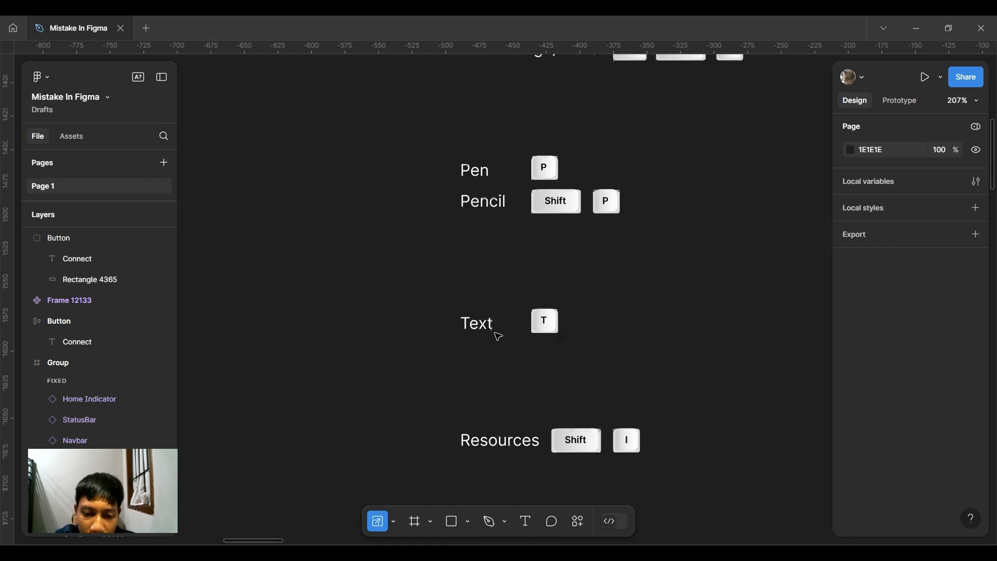
pyautogui.scroll(-11, 498, 336)
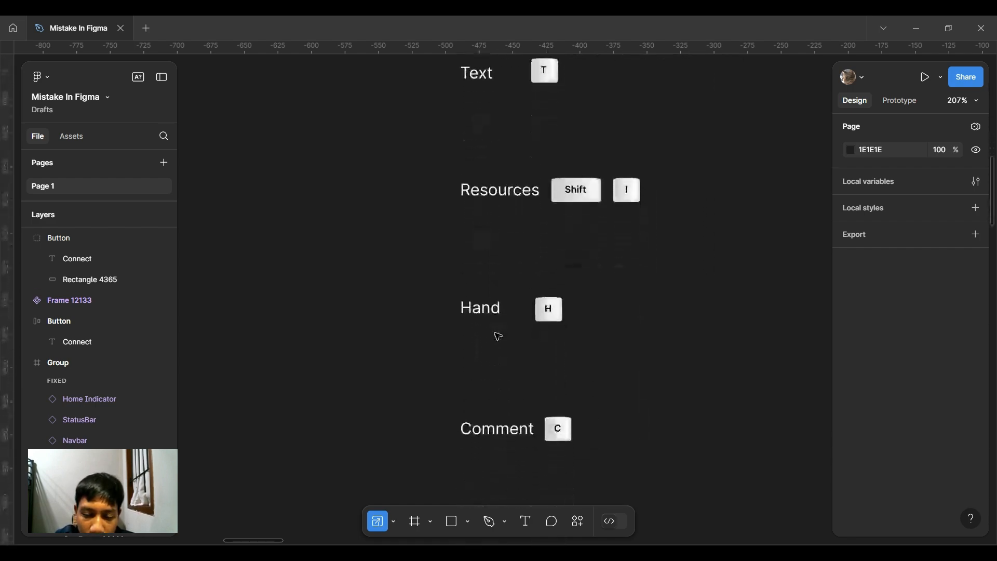
pyautogui.scroll(-3, 498, 336)
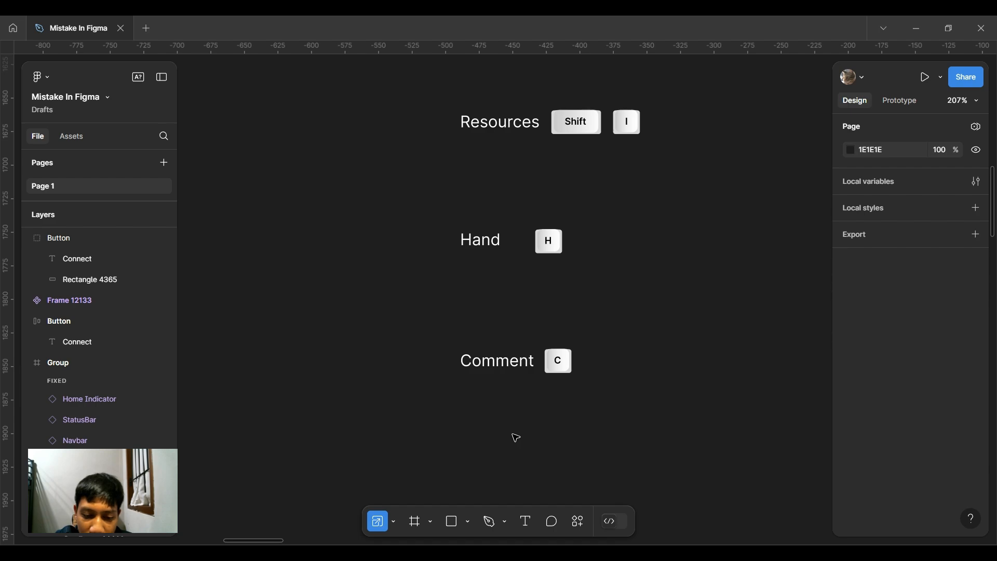
pyautogui.scroll(-5, 515, 438)
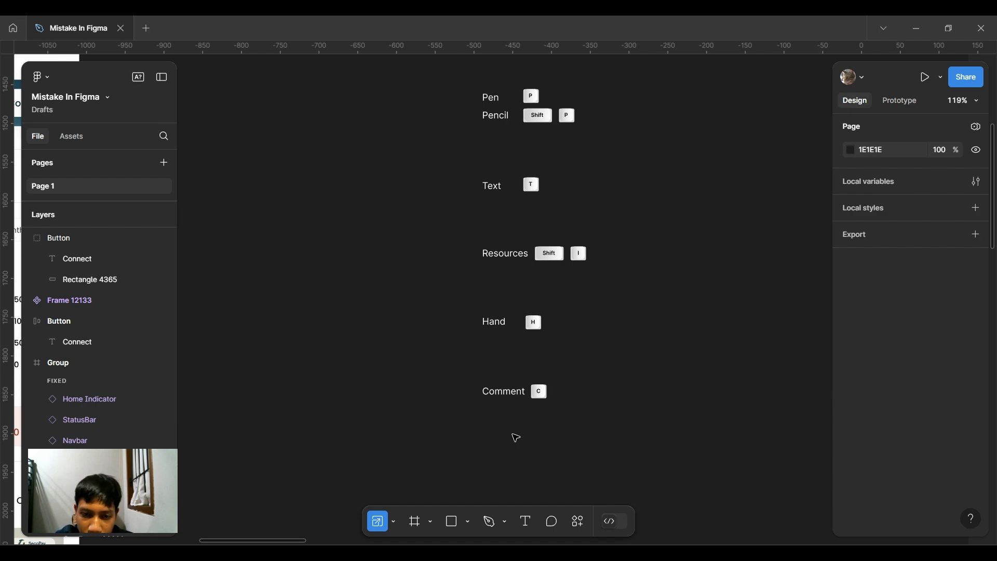
# - Examine the Button main component beside the shortcut notes by selecting it, and clear the selection
pyautogui.scroll(-5, 516, 437)
pyautogui.scroll(3, 533, 316)
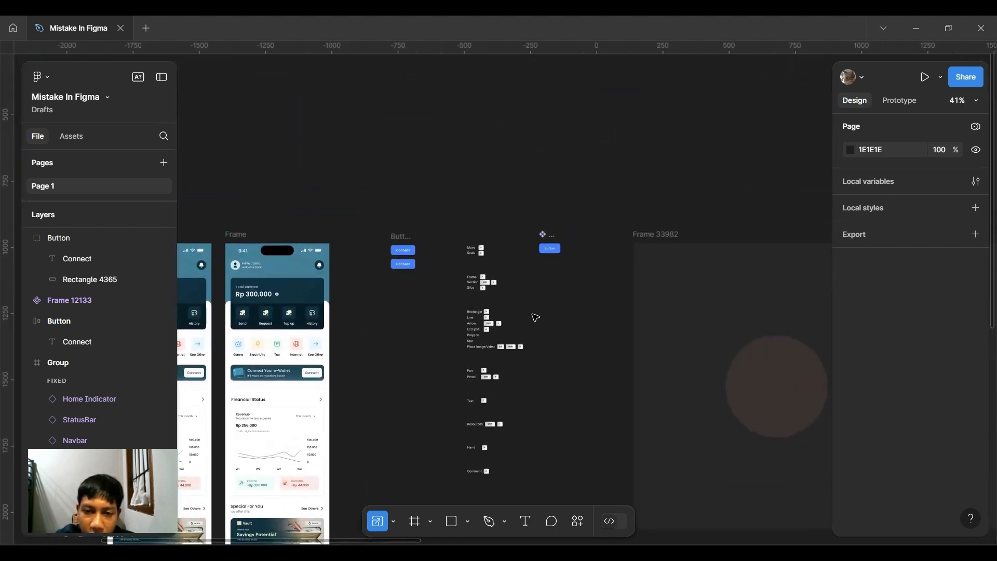
pyautogui.scroll(5, 545, 259)
pyautogui.click(503, 230)
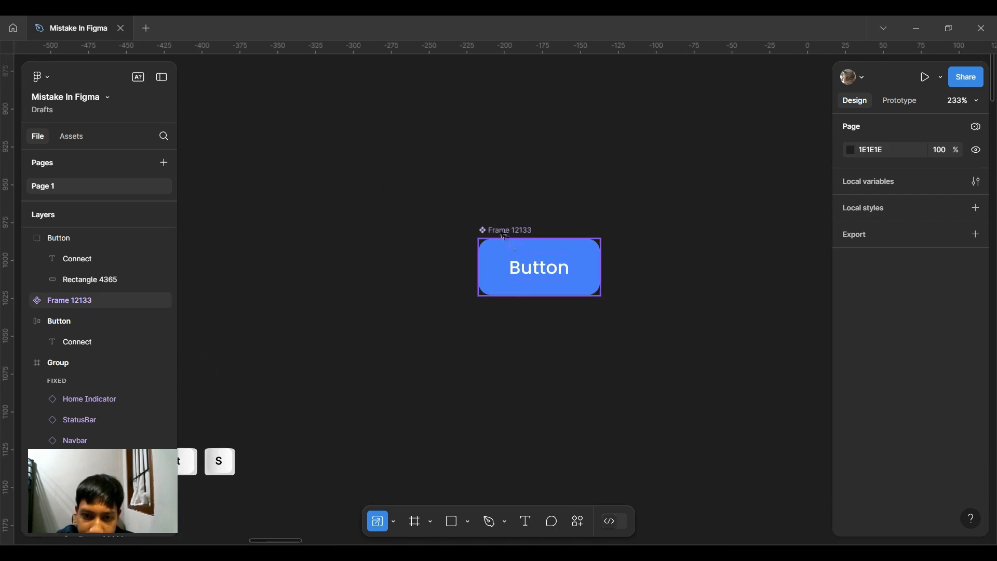
pyautogui.click(554, 219)
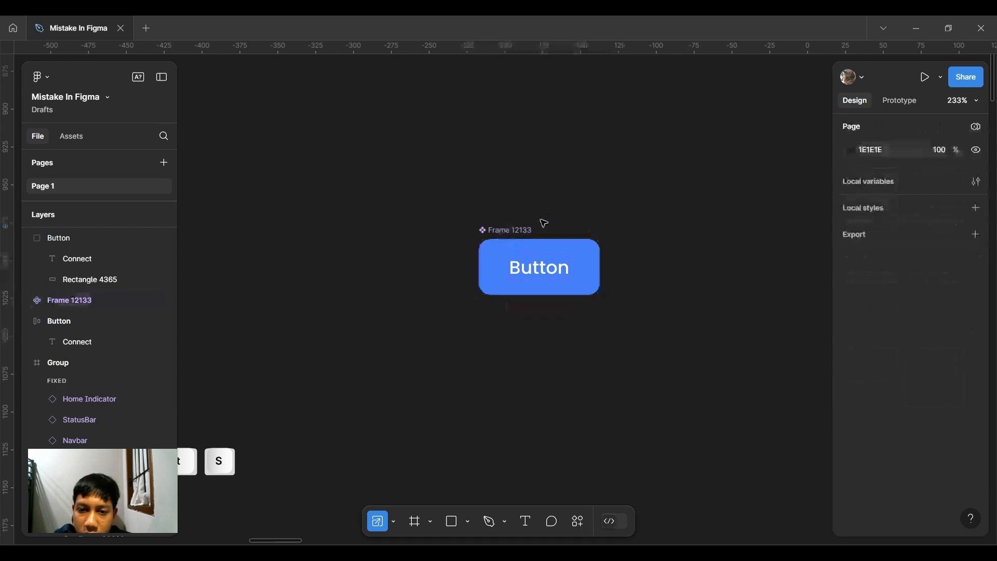
pyautogui.click(524, 231)
pyautogui.click(553, 203)
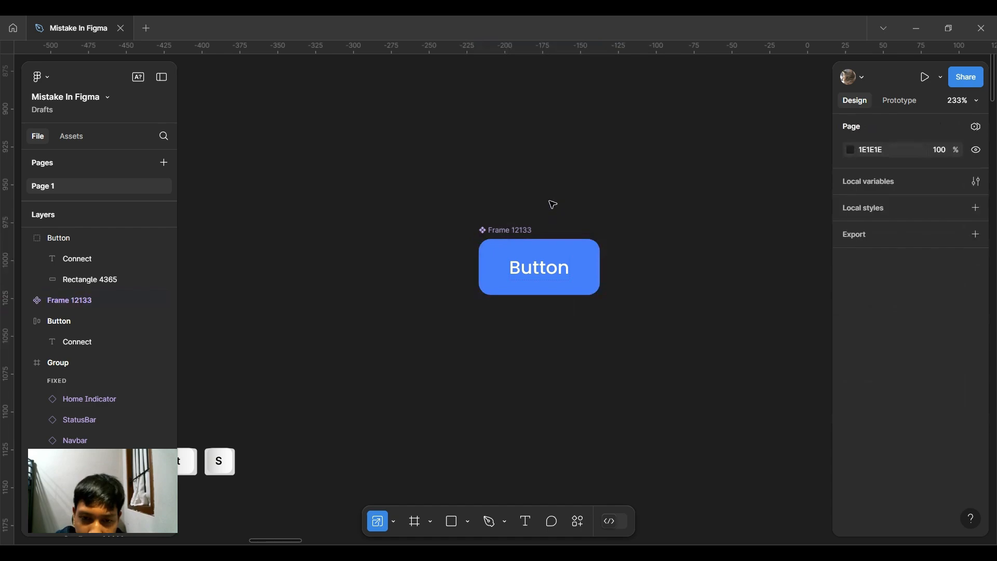
pyautogui.click(526, 229)
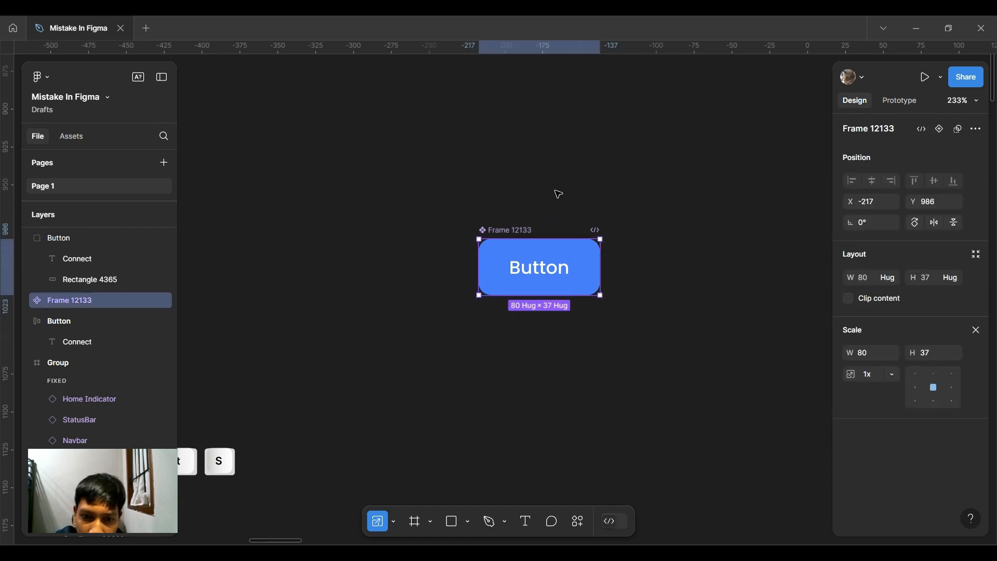
pyautogui.click(507, 222)
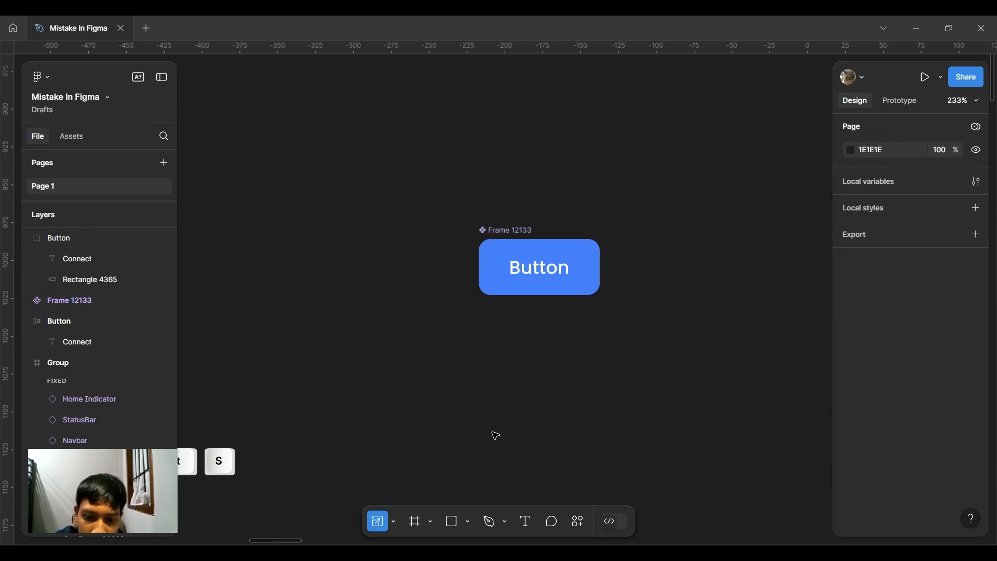
# - Search the assets in the resources finder for "button", visit the result's main component file, and return to the canvas
pyautogui.click(582, 524)
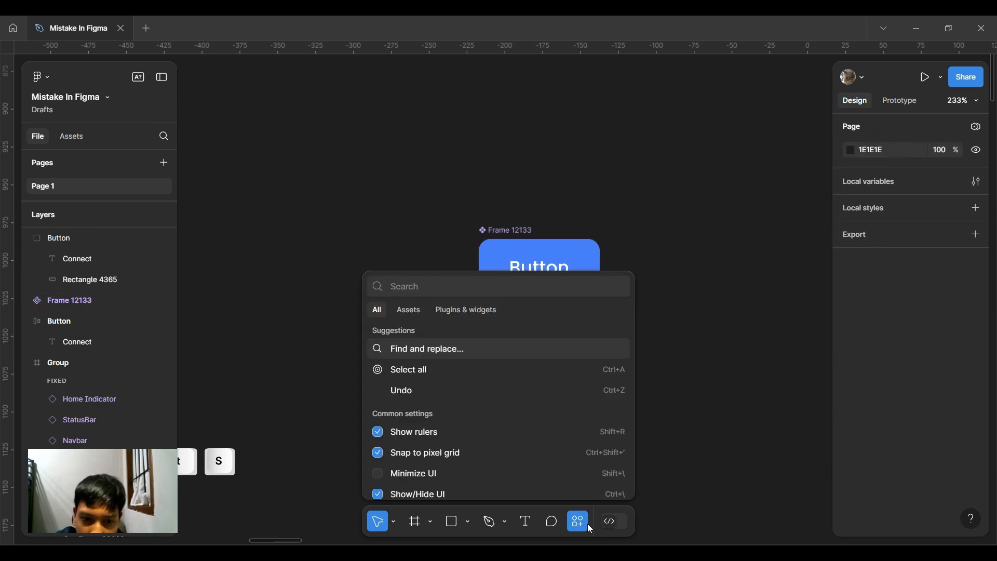
pyautogui.click(590, 528)
pyautogui.click(574, 527)
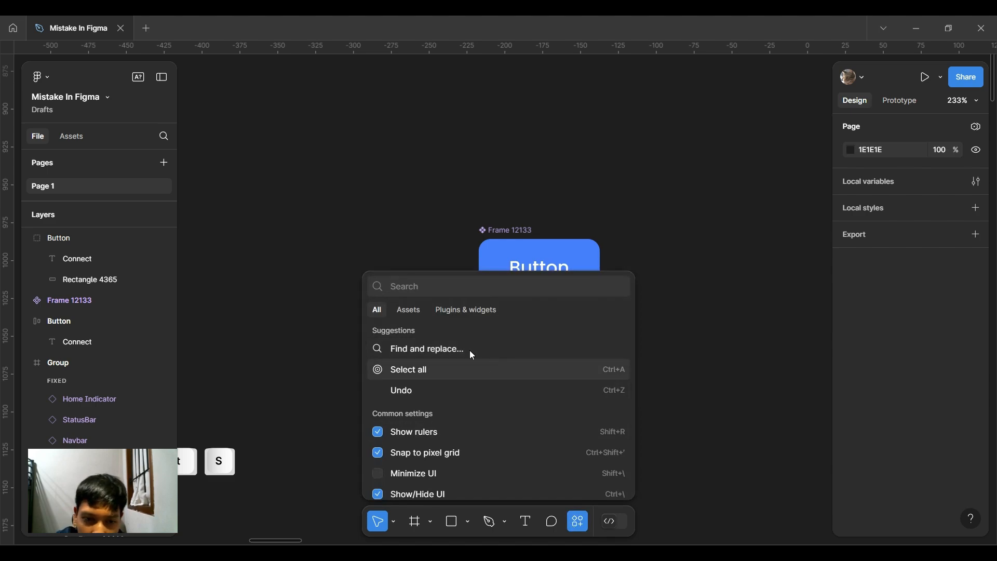
pyautogui.click(417, 311)
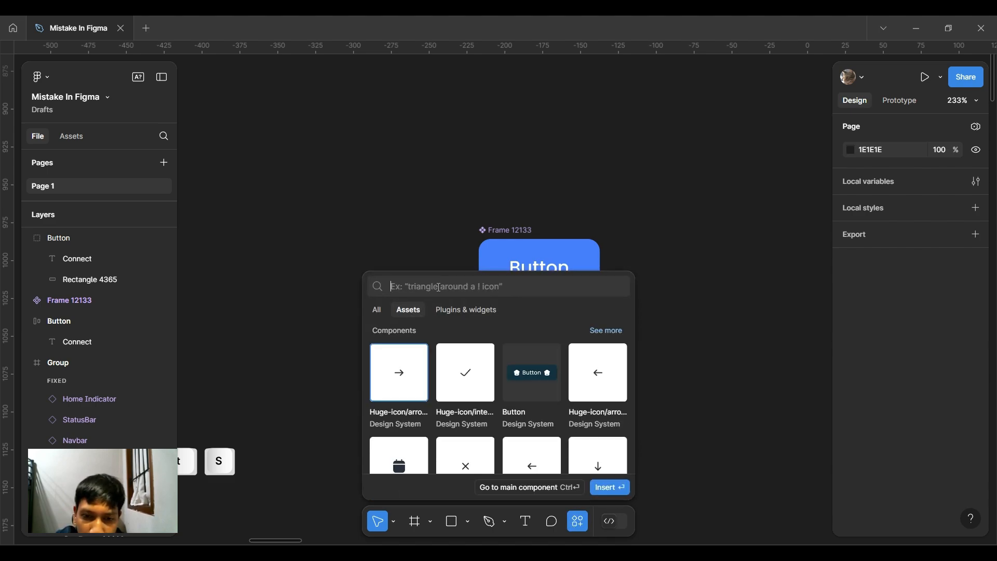
pyautogui.write('button')
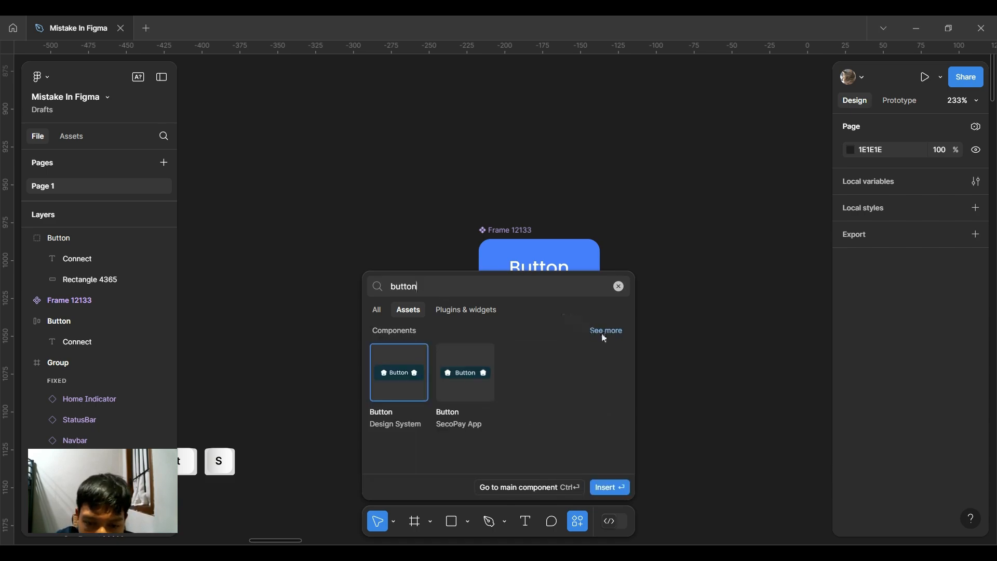
pyautogui.click(541, 486)
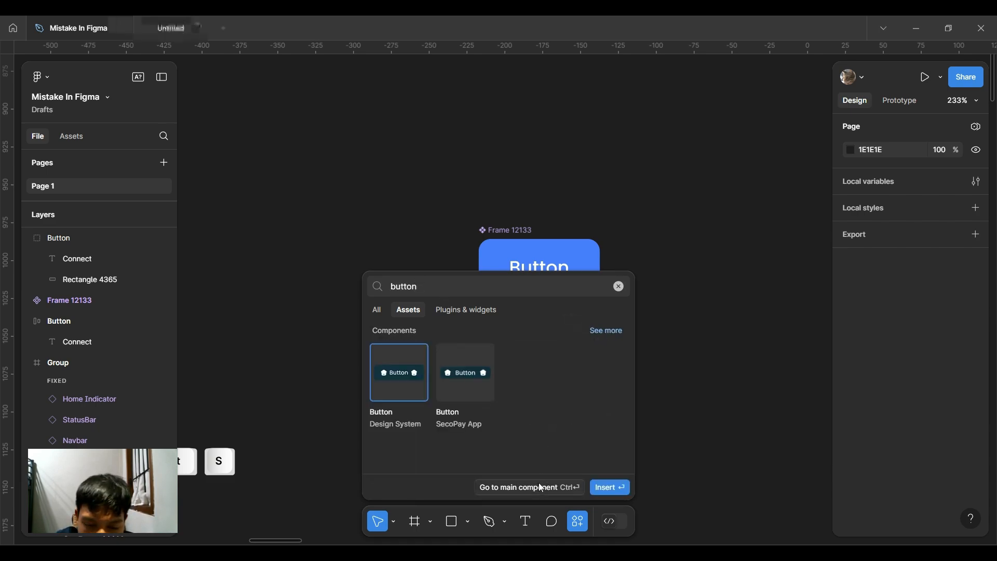
pyautogui.click(223, 28)
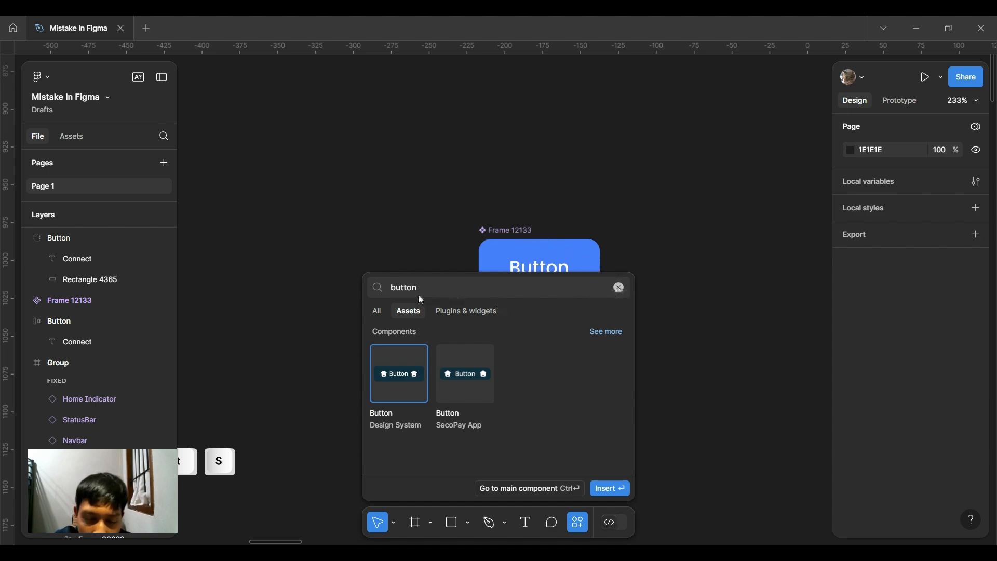
pyautogui.press('Escape')
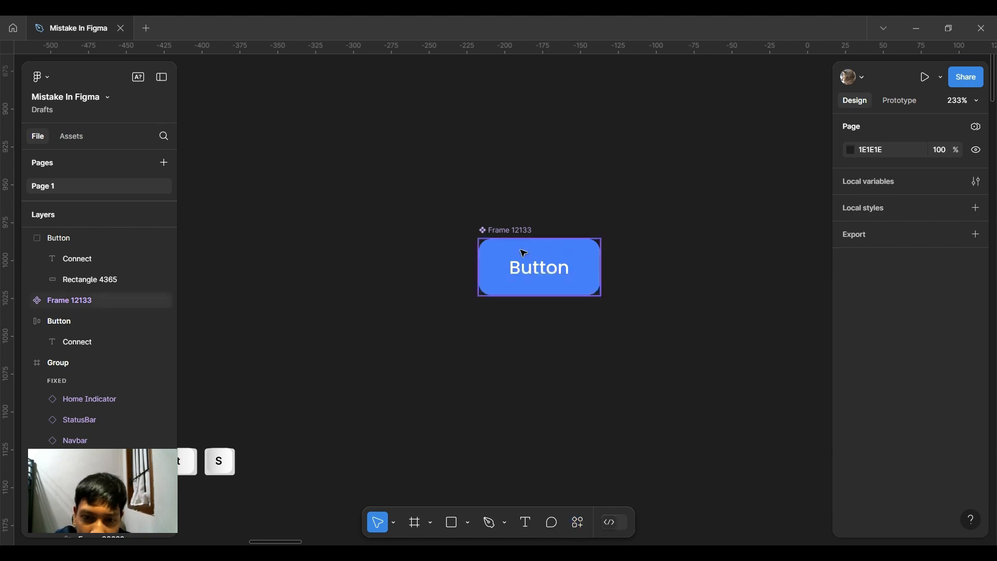
# - Rename the main component Frame 12133 to "Button" and clear the selection
pyautogui.click(499, 239)
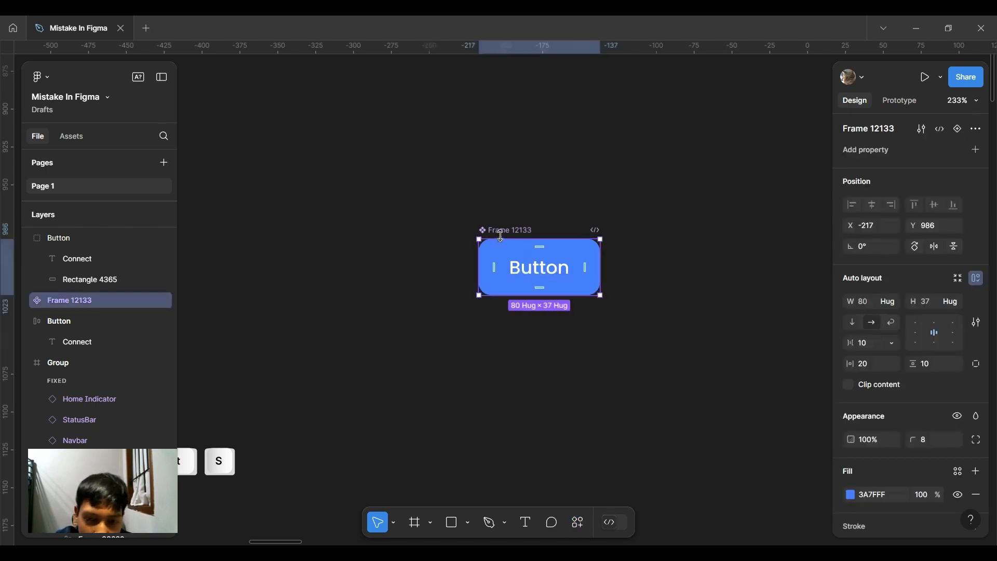
pyautogui.doubleClick(506, 231)
pyautogui.press('BackSpace')
pyautogui.write('Button')
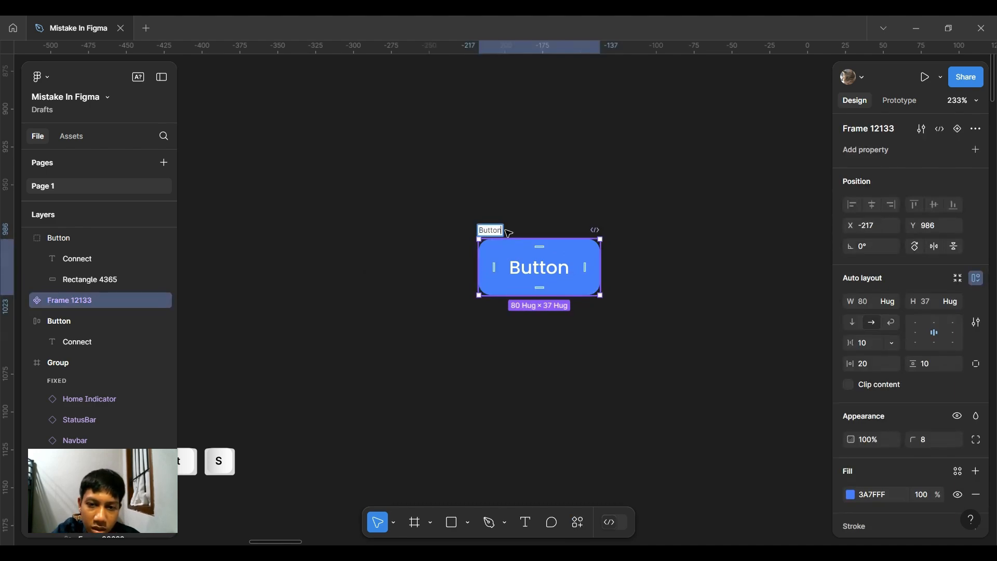
pyautogui.press('Return')
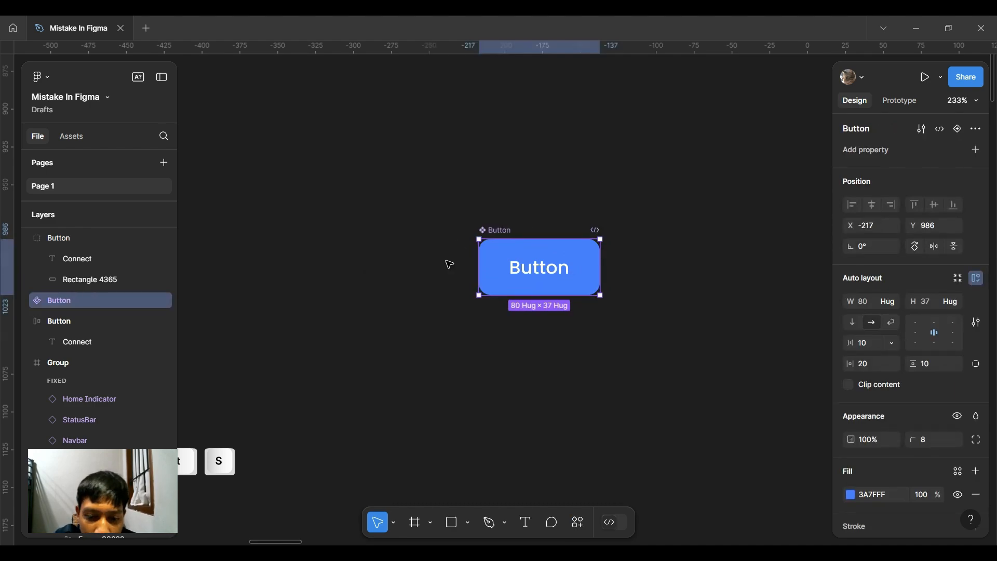
pyautogui.click(538, 445)
# - Search the resources finder's assets for "button", retry with a capitalized "Button", and close the finder
pyautogui.click(577, 523)
pyautogui.click(422, 308)
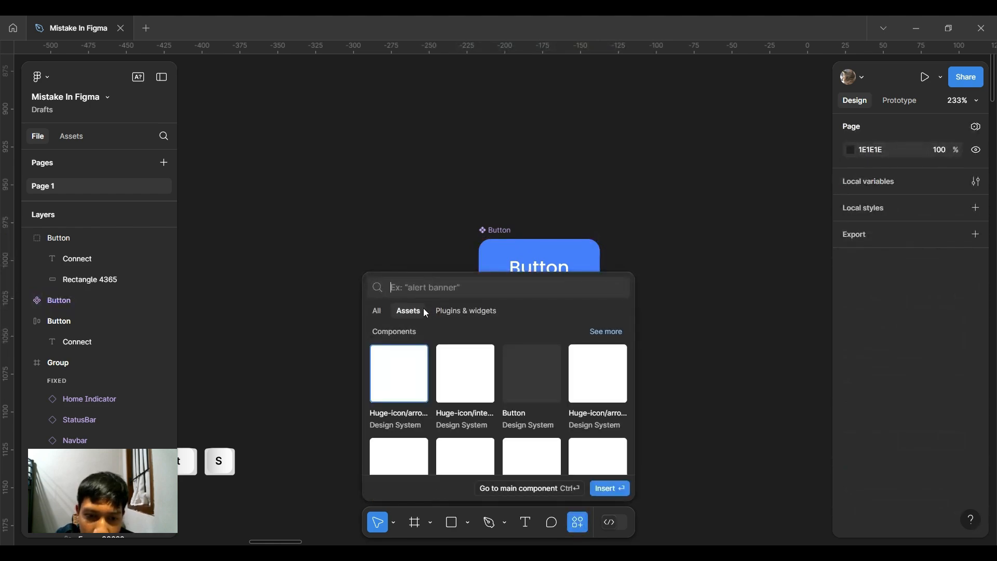
pyautogui.write('button')
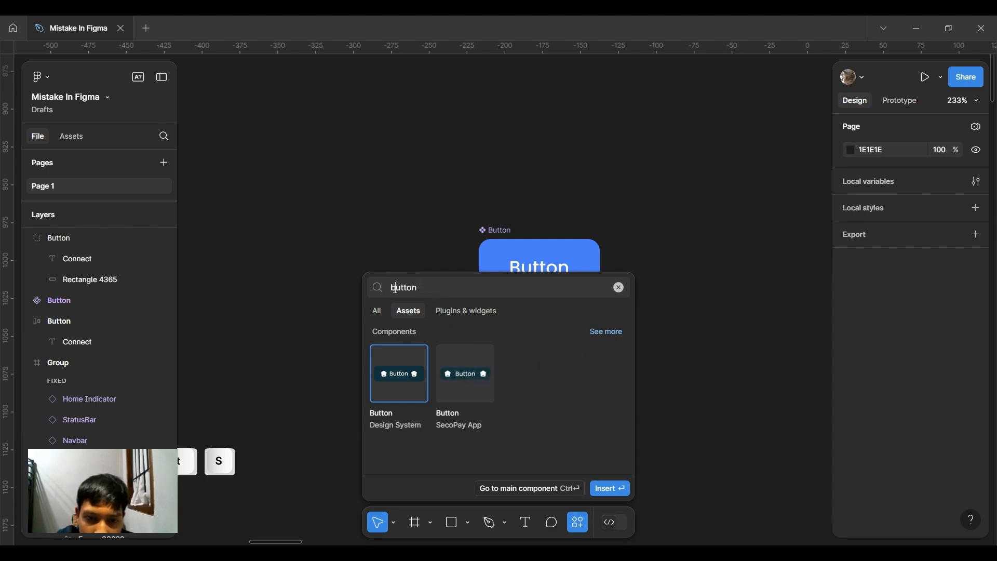
pyautogui.click(394, 288)
pyautogui.press('BackSpace')
pyautogui.write('B')
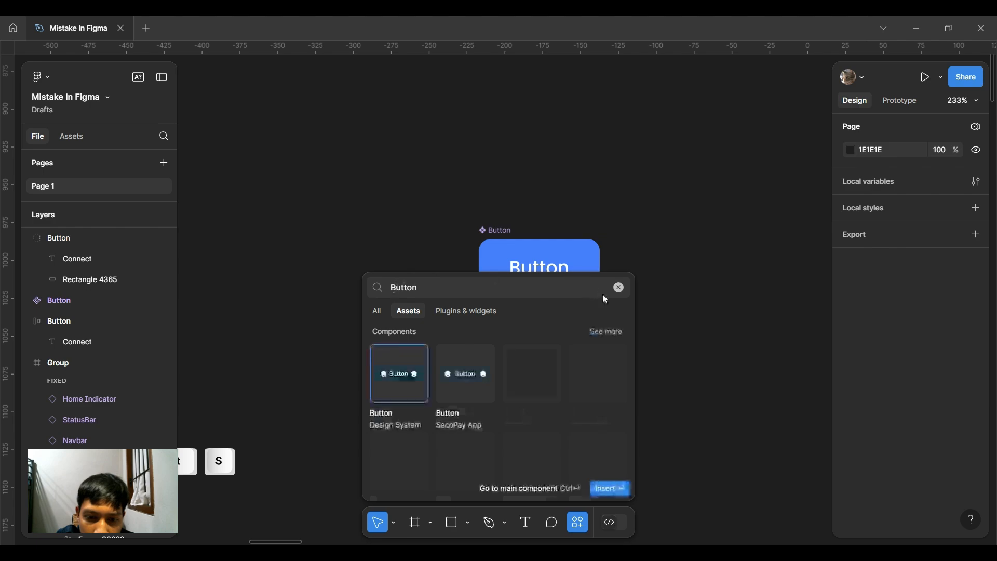
pyautogui.click(619, 288)
pyautogui.click(374, 225)
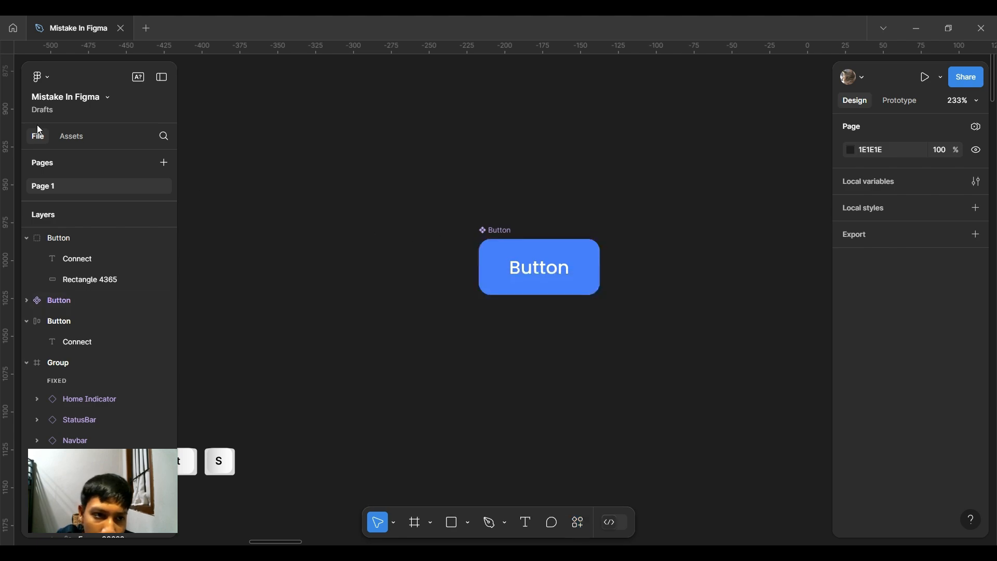
# - Limit the file's asset library to local assets and search it for "button"
pyautogui.click(72, 137)
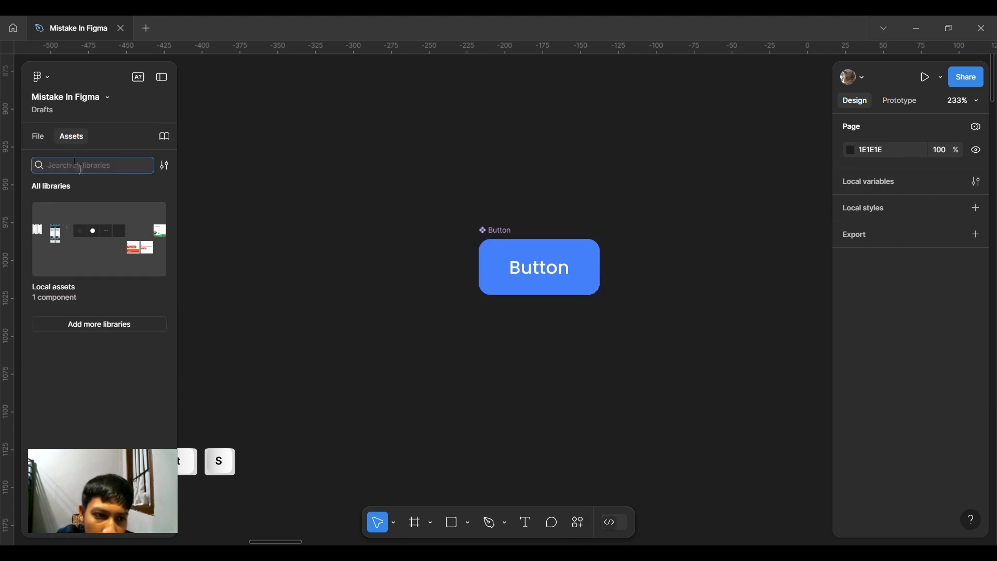
pyautogui.click(163, 166)
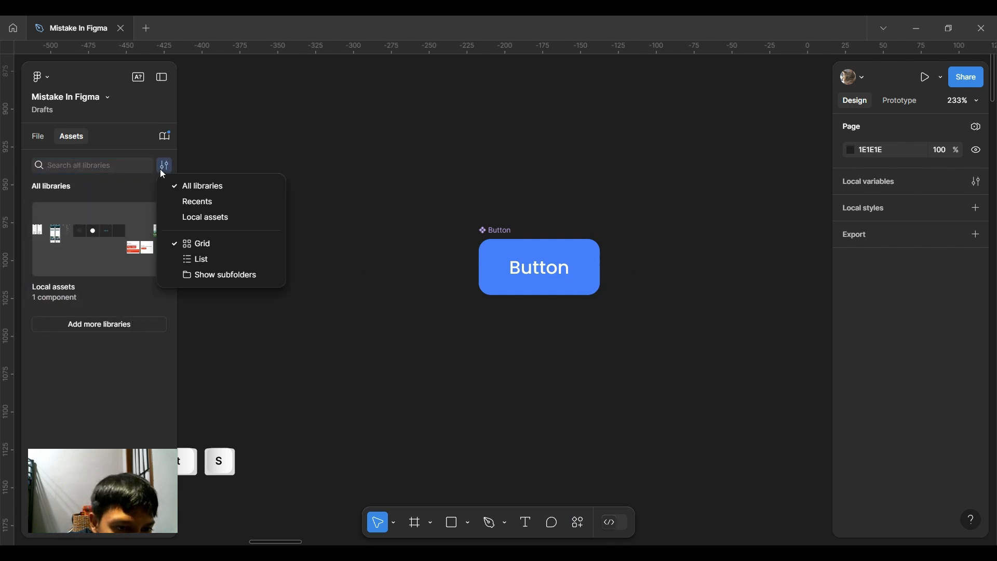
pyautogui.click(193, 217)
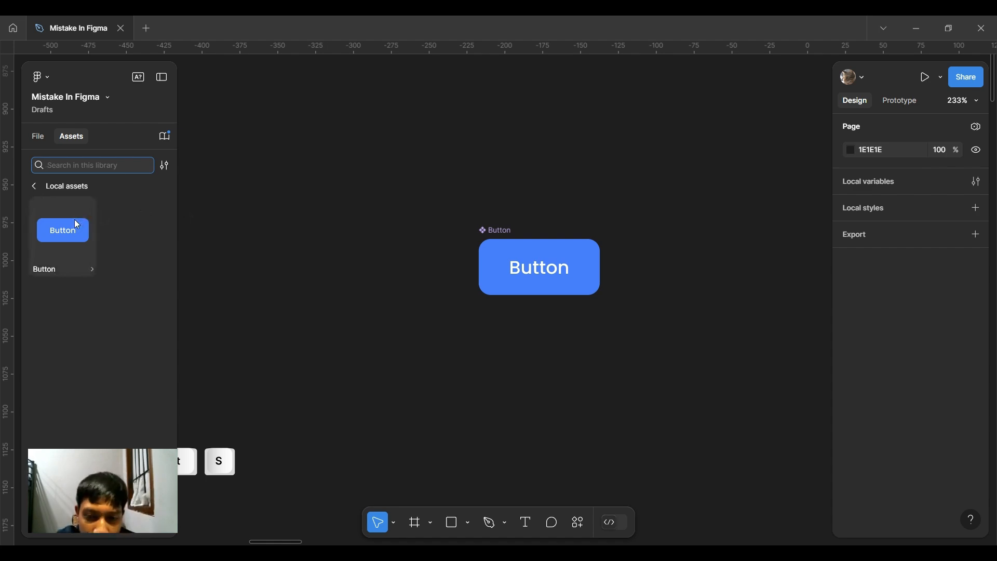
pyautogui.click(98, 167)
pyautogui.write('b')
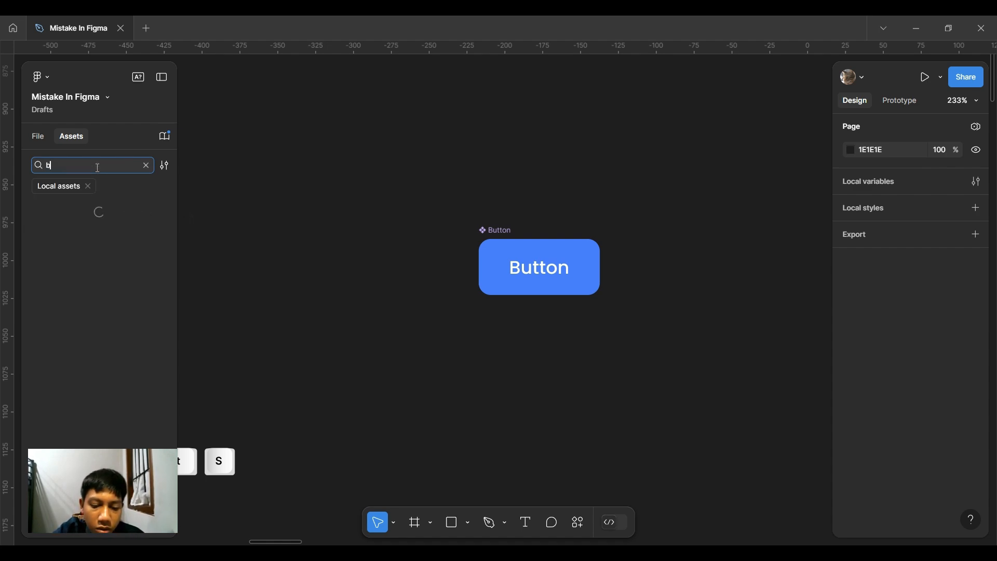
pyautogui.write('utton')
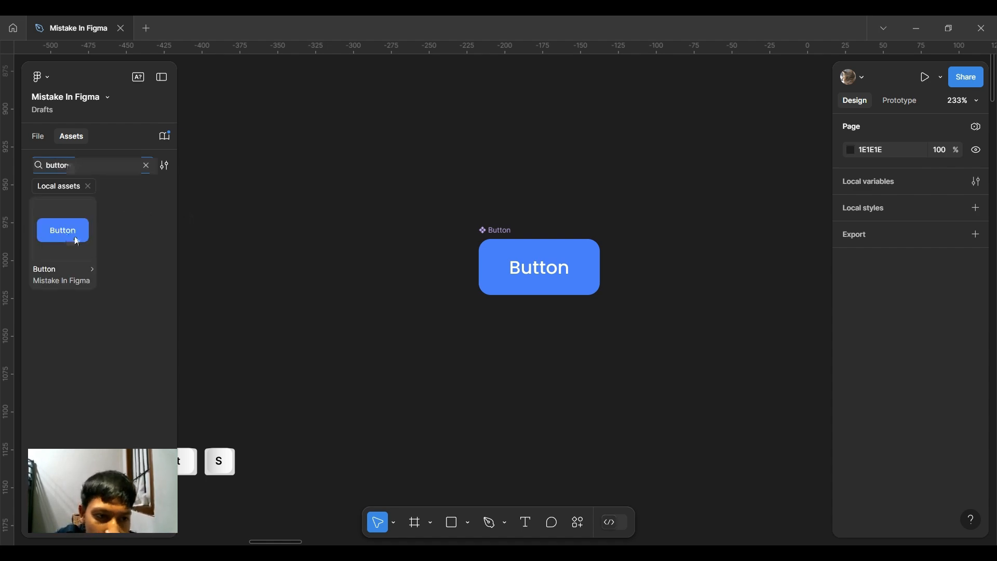
# - Try placing an instance of the local Button component above its main component, delete it, and clear the asset search
pyautogui.moveTo(77, 241); pyautogui.dragTo(563, 196)
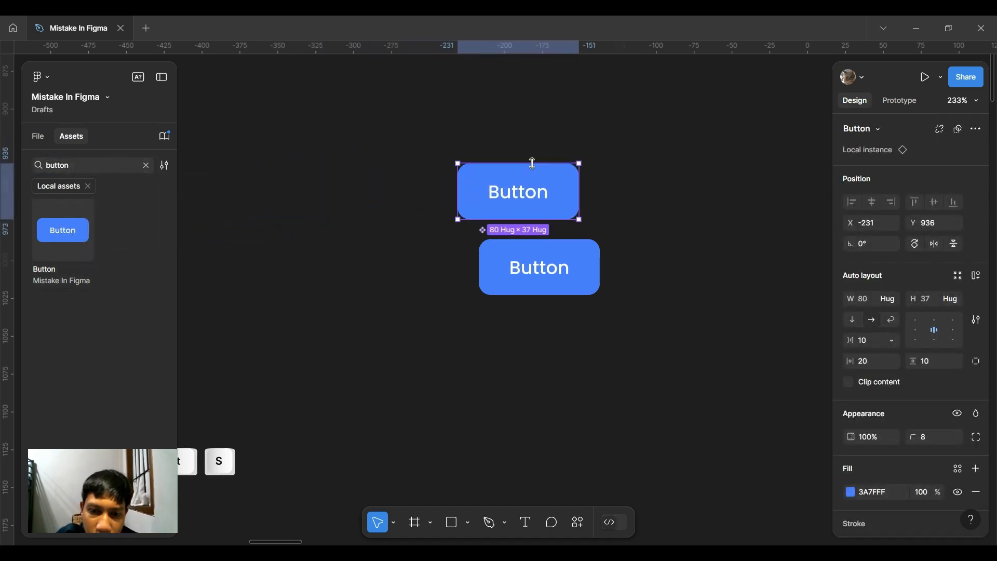
pyautogui.press('Delete')
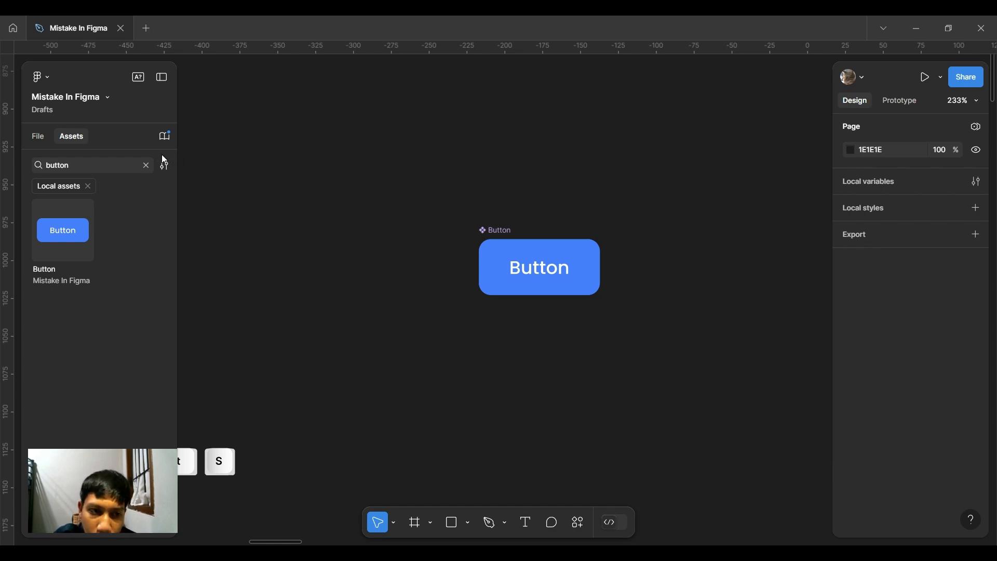
pyautogui.click(146, 165)
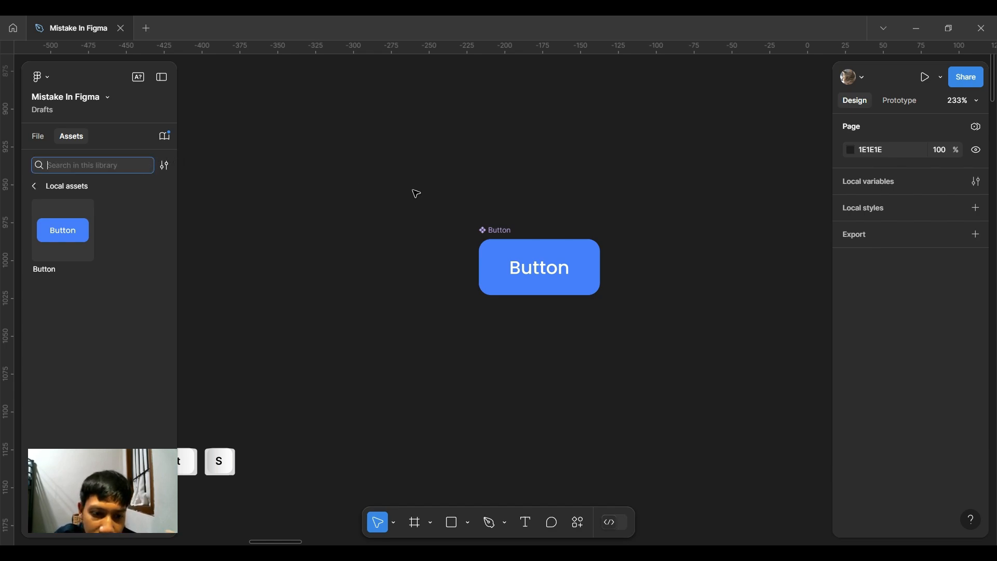
# - Return from the asset library to the layer list and view the circle examples in Frame 33982 and Frame 33983
pyautogui.click(498, 238)
pyautogui.hscroll(3, 596, 191)
pyautogui.click(46, 137)
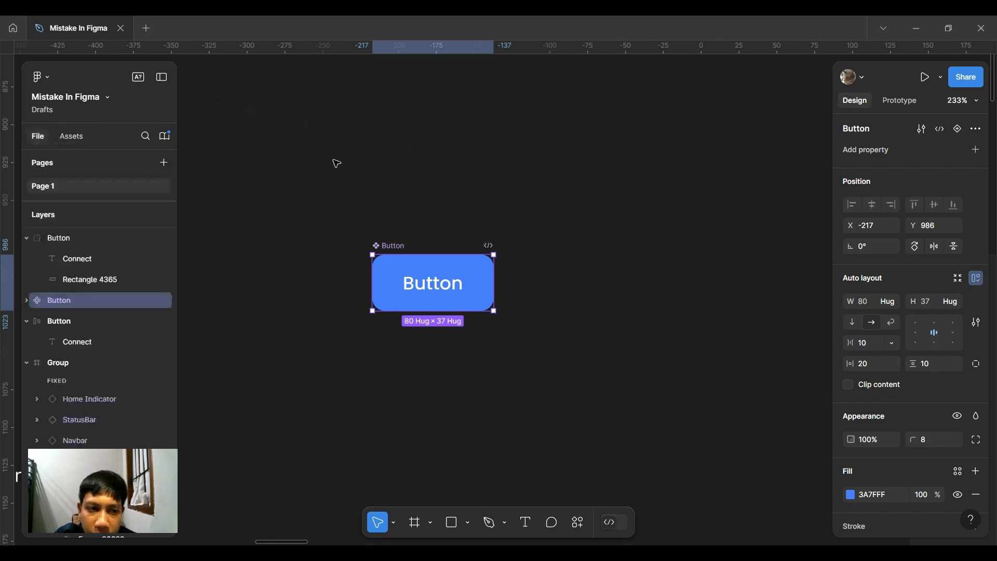
pyautogui.moveTo(642, 223); pyautogui.dragTo(271, 176)
pyautogui.click(500, 195)
pyautogui.moveTo(557, 195); pyautogui.dragTo(285, 136)
pyautogui.scroll(-6, 285, 135)
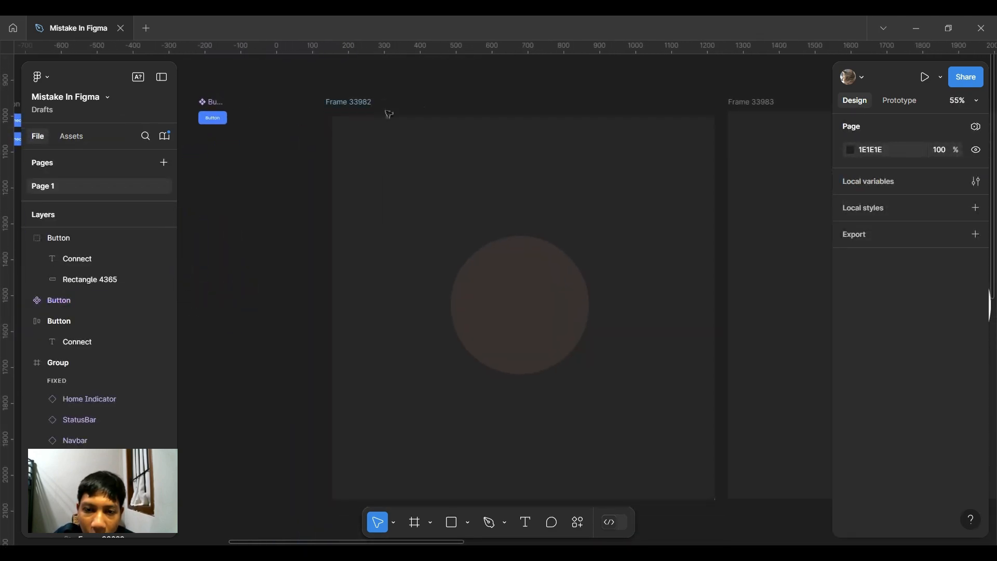
pyautogui.moveTo(612, 118); pyautogui.dragTo(410, 158)
pyautogui.scroll(-4, 545, 113)
pyautogui.scroll(1, 456, 134)
pyautogui.moveTo(460, 134); pyautogui.dragTo(434, 133)
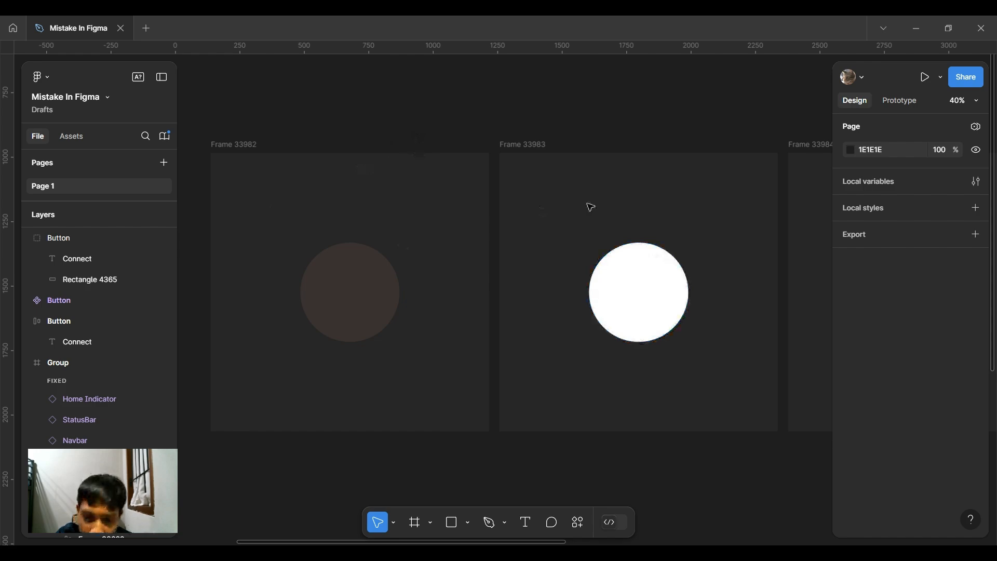
# - Inspect the fill properties of the white ellipse in Frame 33983 and of the frame behind it
pyautogui.click(654, 285)
pyautogui.click(589, 226)
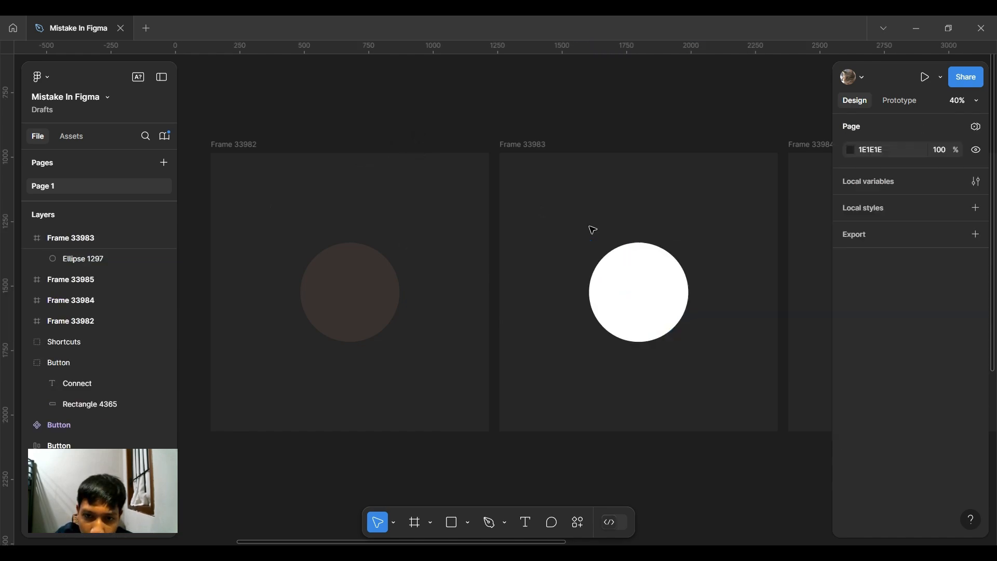
pyautogui.click(649, 260)
pyautogui.click(636, 259)
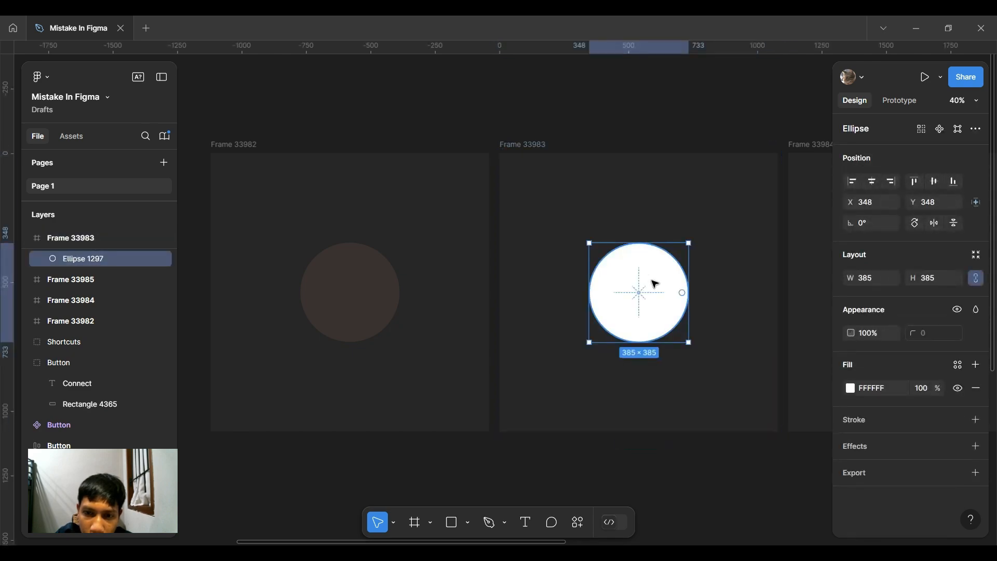
pyautogui.click(526, 143)
# - Inspect the fill of the dark brown ellipse in Frame 33982 and clear the selection
pyautogui.moveTo(360, 137); pyautogui.dragTo(545, 154)
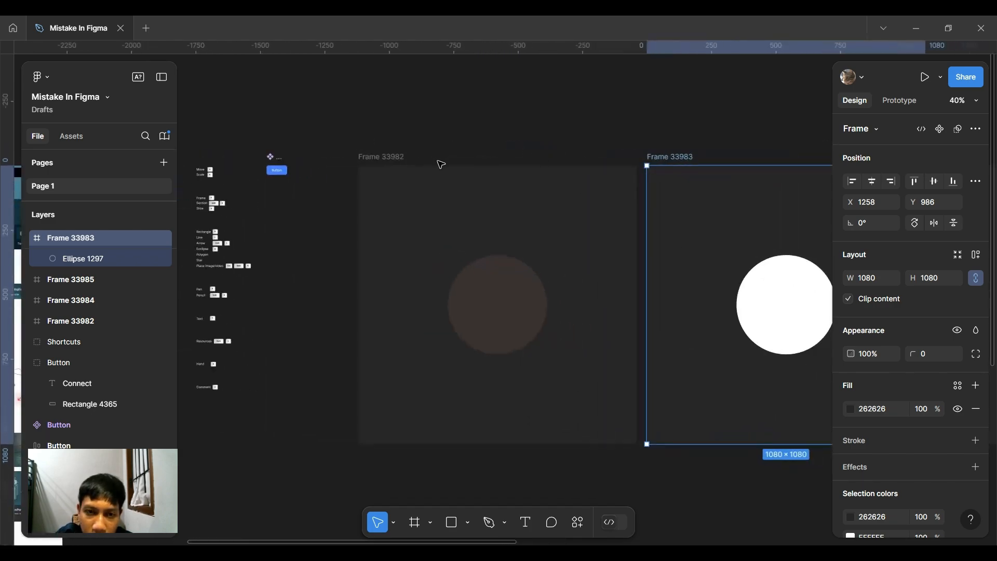
pyautogui.click(408, 165)
pyautogui.click(482, 227)
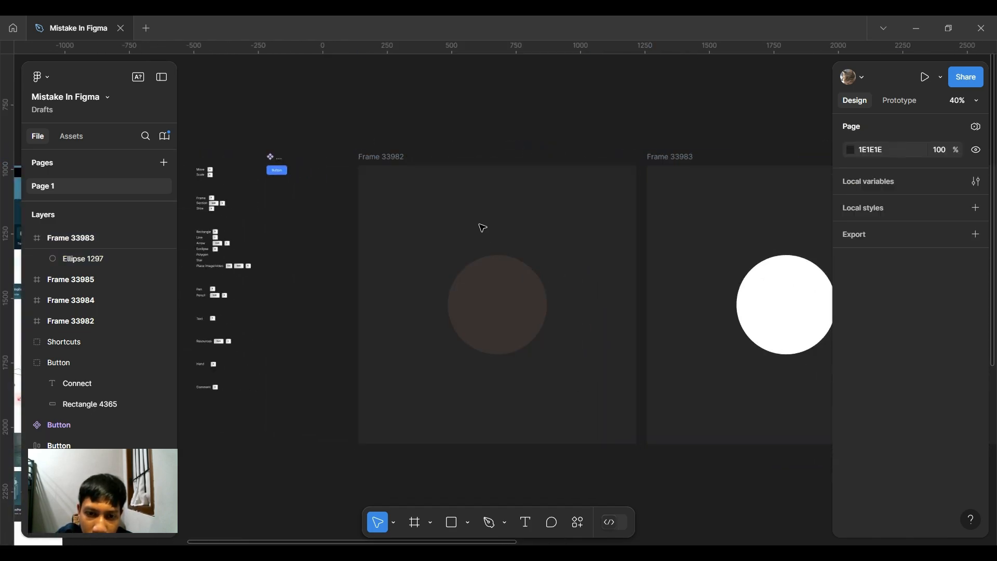
pyautogui.click(388, 173)
pyautogui.click(482, 269)
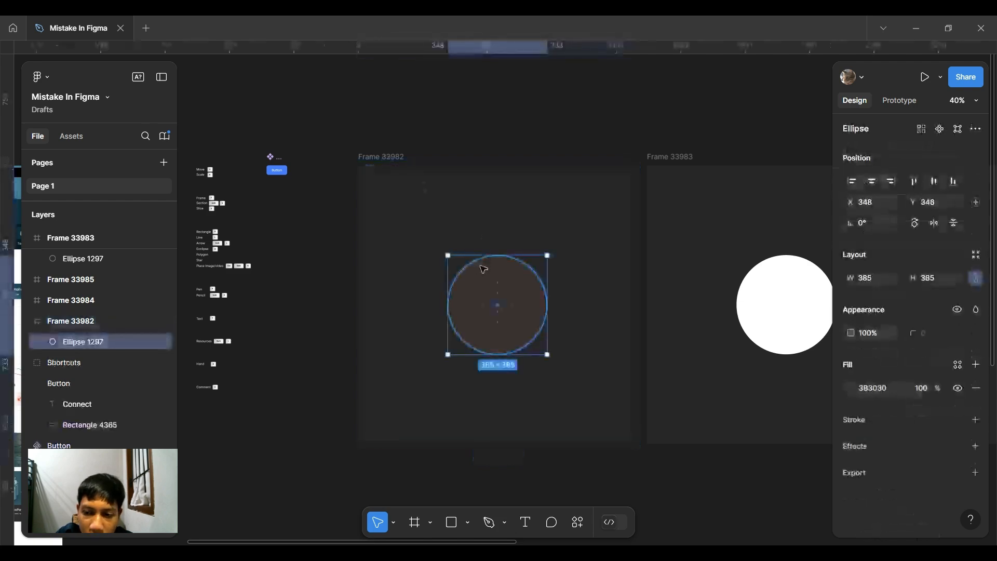
pyautogui.click(481, 221)
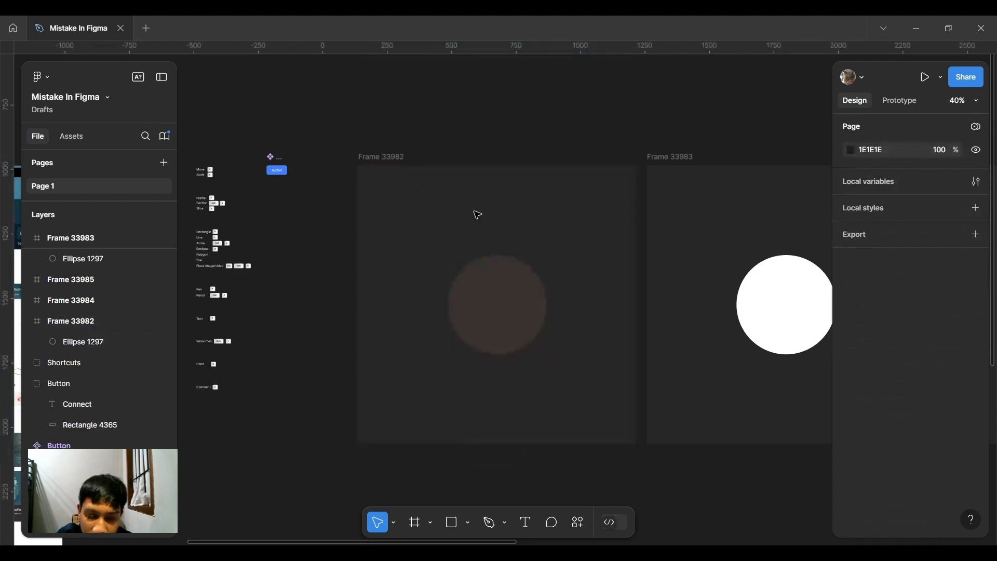
pyautogui.click(474, 213)
pyautogui.scroll(3, 457, 216)
pyautogui.scroll(-6, 439, 220)
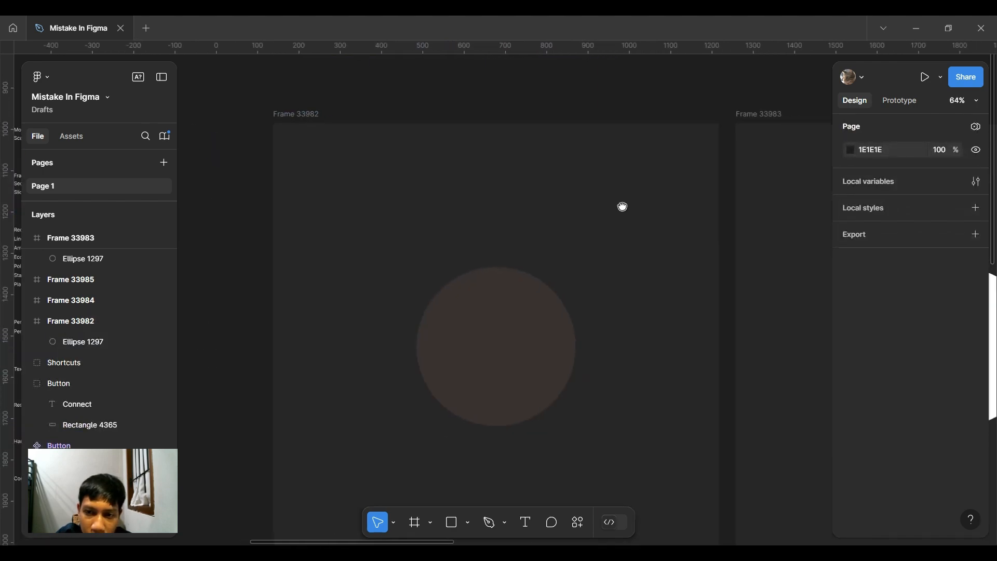
pyautogui.scroll(3, 462, 164)
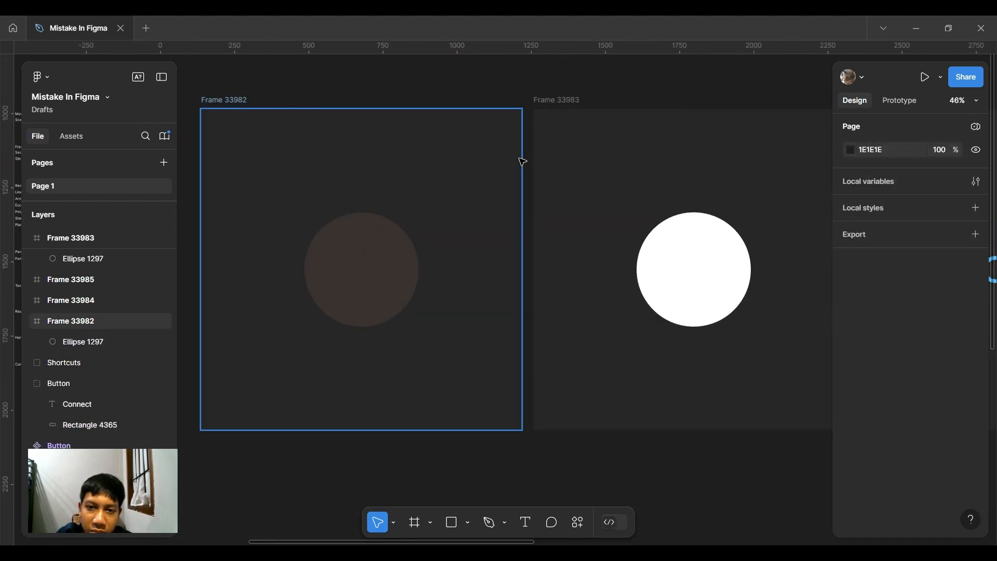
pyautogui.scroll(-2, 504, 182)
pyautogui.scroll(2, 473, 206)
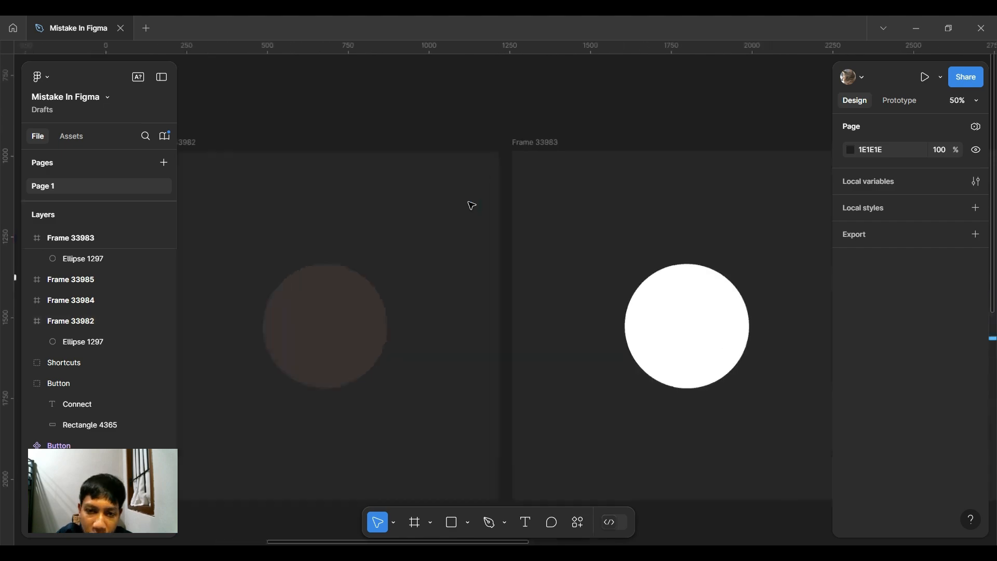
pyautogui.moveTo(469, 204); pyautogui.dragTo(581, 225)
# - Browse the plugins and widgets list for contrast checkers, then leave the list
pyautogui.click(578, 523)
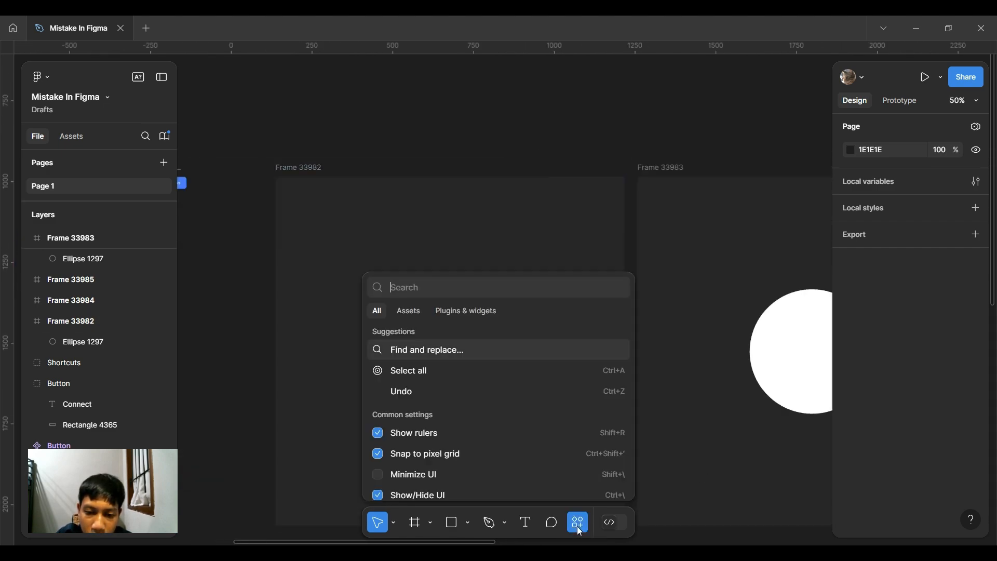
pyautogui.click(458, 310)
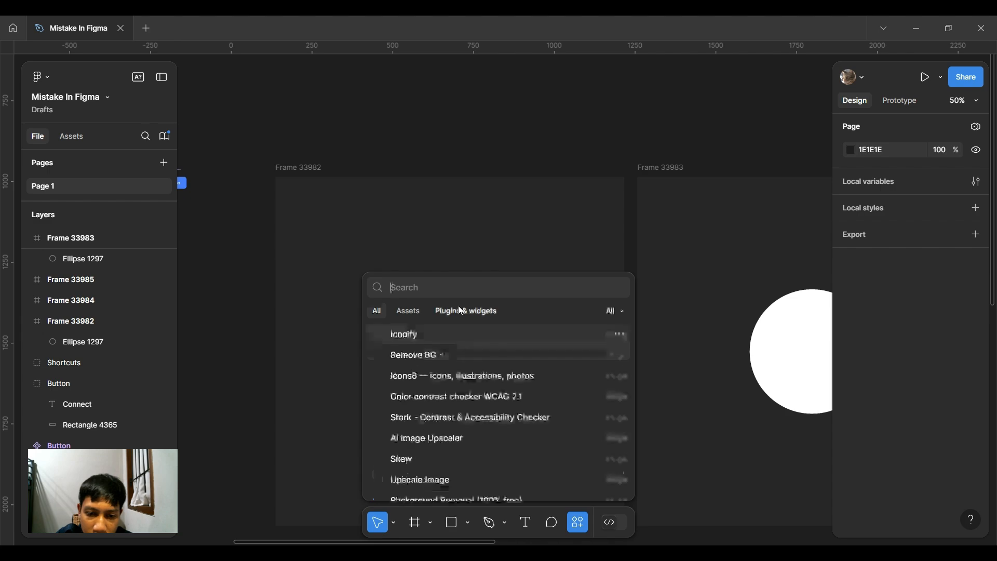
pyautogui.scroll(-2, 462, 350)
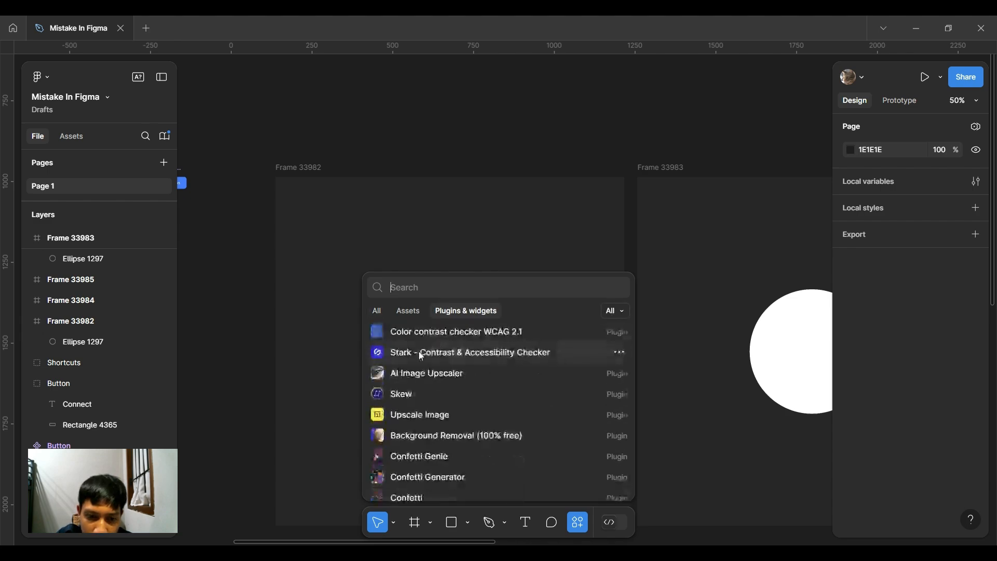
pyautogui.moveTo(335, 213); pyautogui.dragTo(318, 185)
# - Inspect the fills of the dark brown ellipse and of Frame 33982 behind it, and clear the selection
pyautogui.click(427, 314)
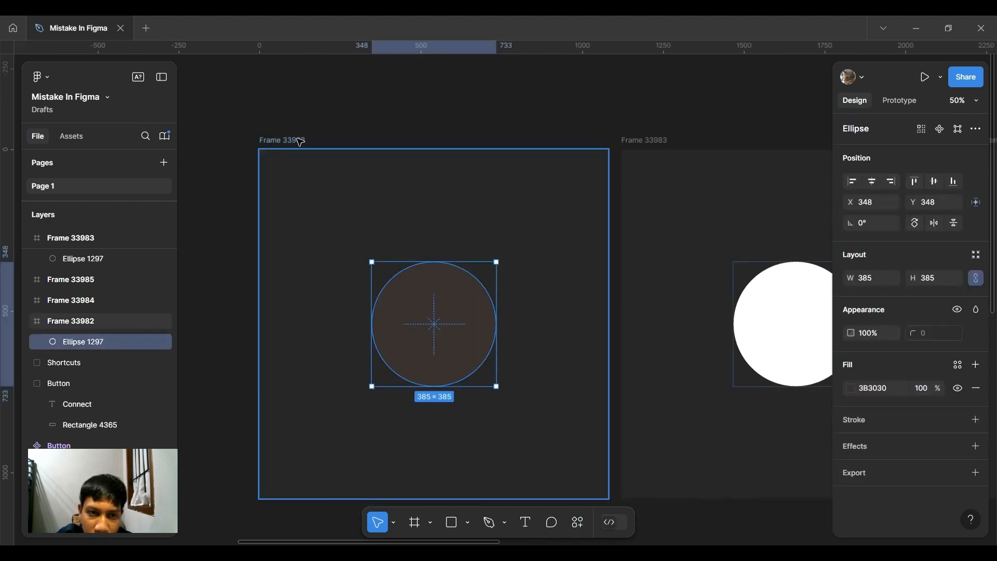
pyautogui.click(298, 138)
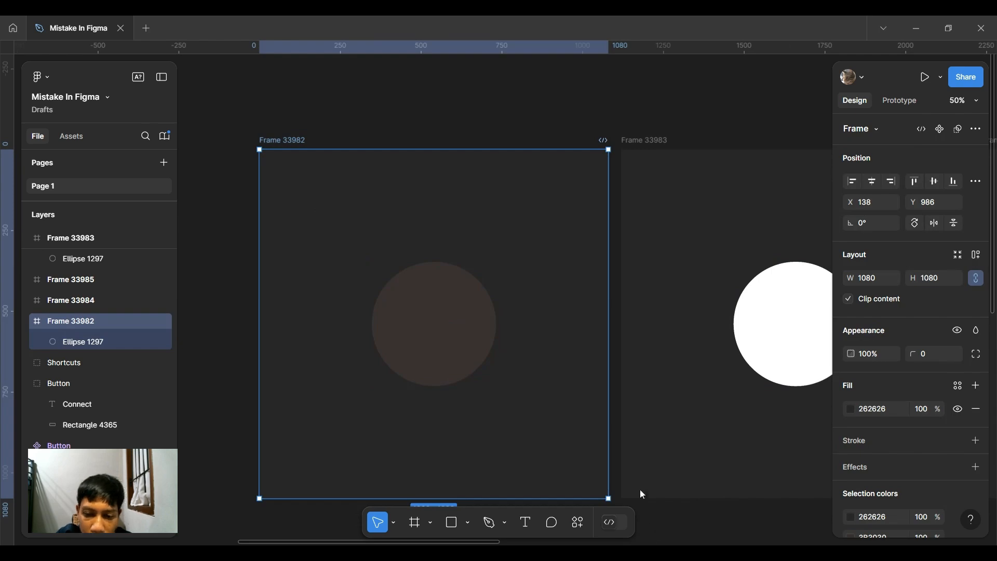
pyautogui.click(679, 399)
pyautogui.scroll(-3, 439, 329)
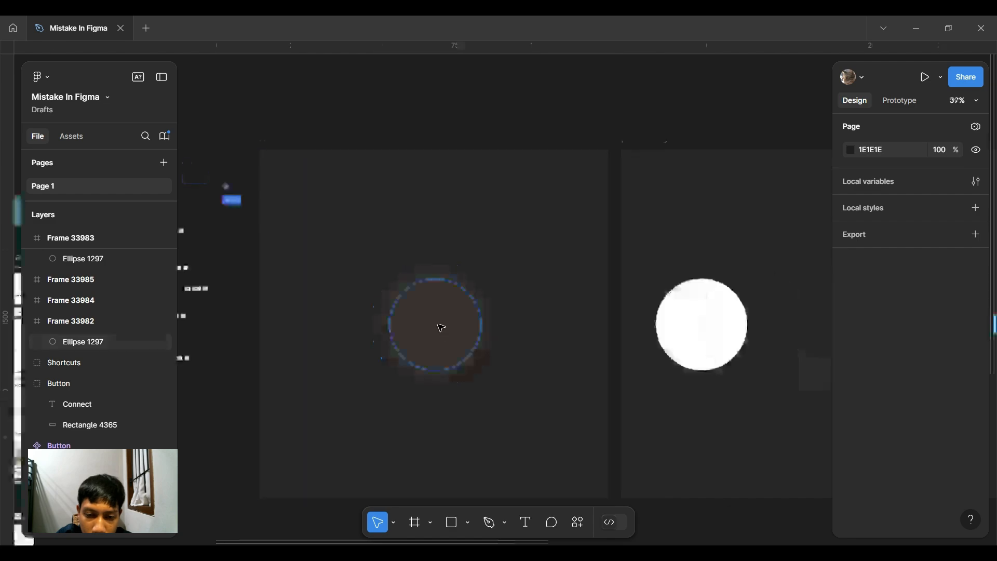
pyautogui.click(578, 521)
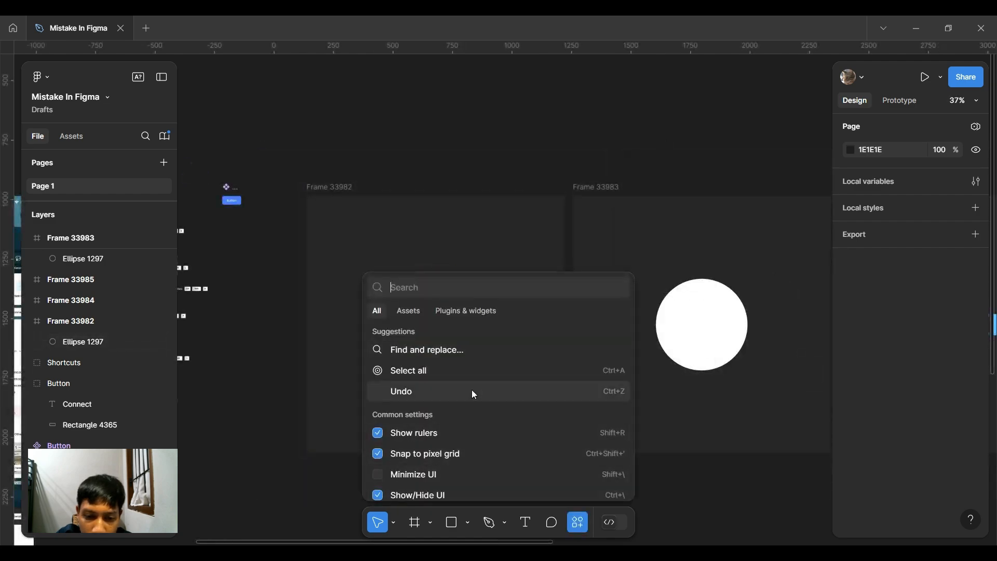
pyautogui.click(459, 310)
pyautogui.moveTo(458, 240); pyautogui.dragTo(382, 180)
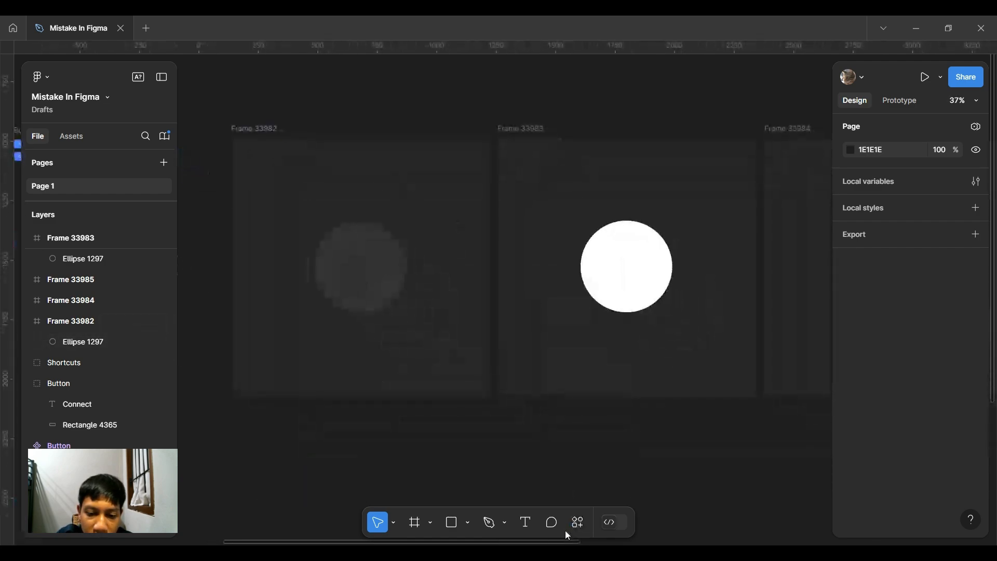
# - Run the Color contrast checker WCAG 2.1 plugin and move its window clear of the circle in Frame 33982
pyautogui.click(577, 520)
pyautogui.click(469, 307)
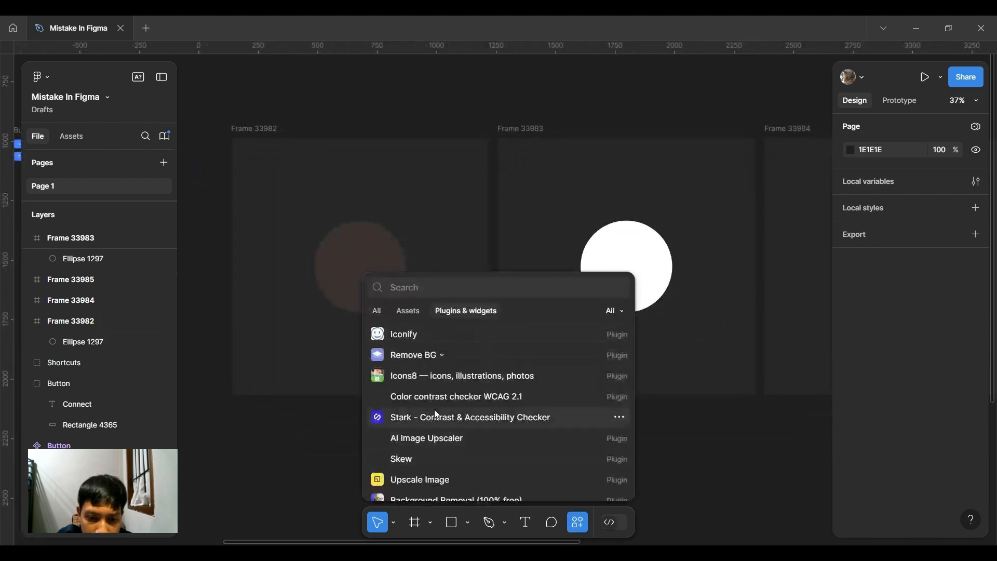
pyautogui.press('Escape')
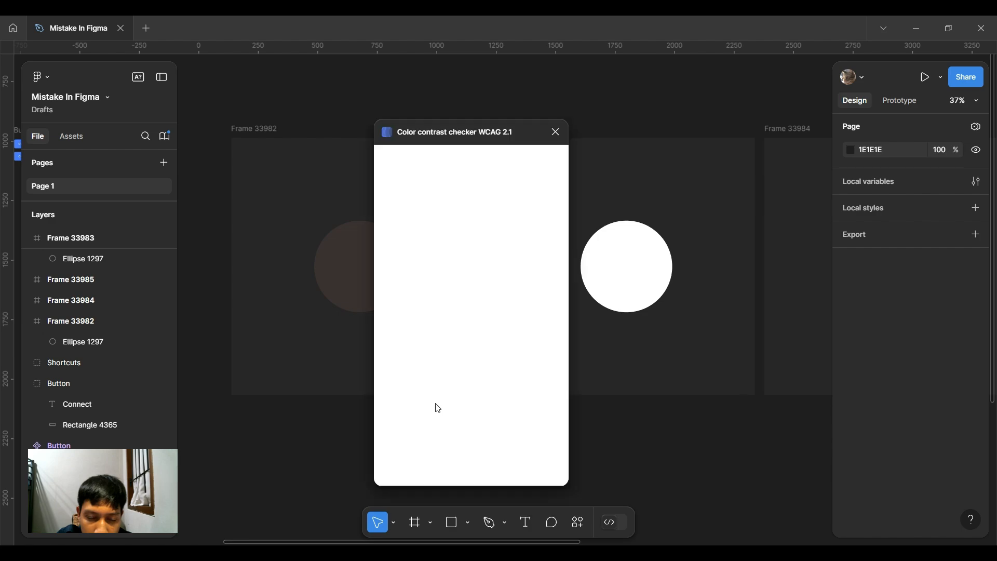
pyautogui.moveTo(484, 122); pyautogui.dragTo(612, 106)
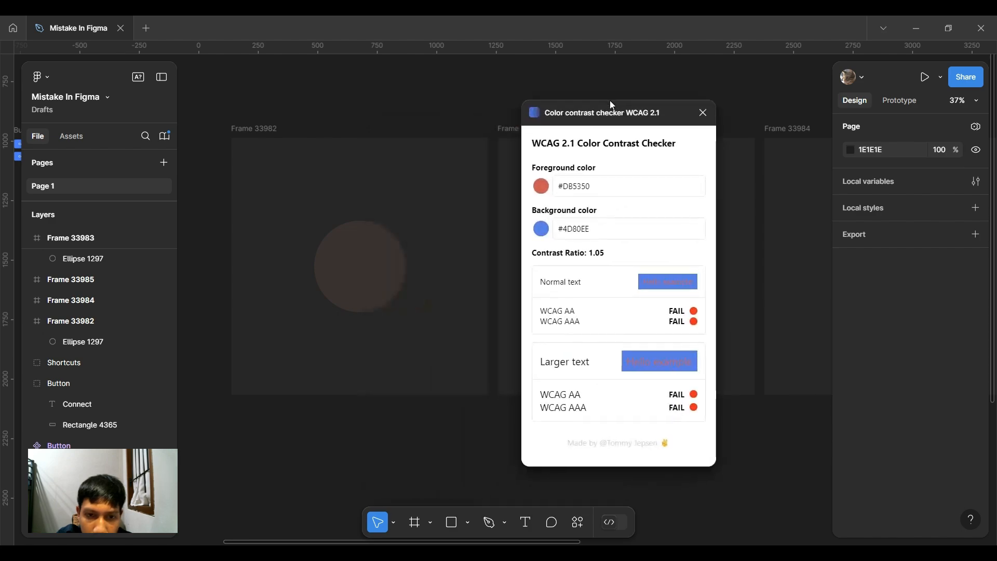
# - Copy the dark brown ellipse's fill color and set it as the contrast checker's foreground color, #3B3030
pyautogui.click(383, 251)
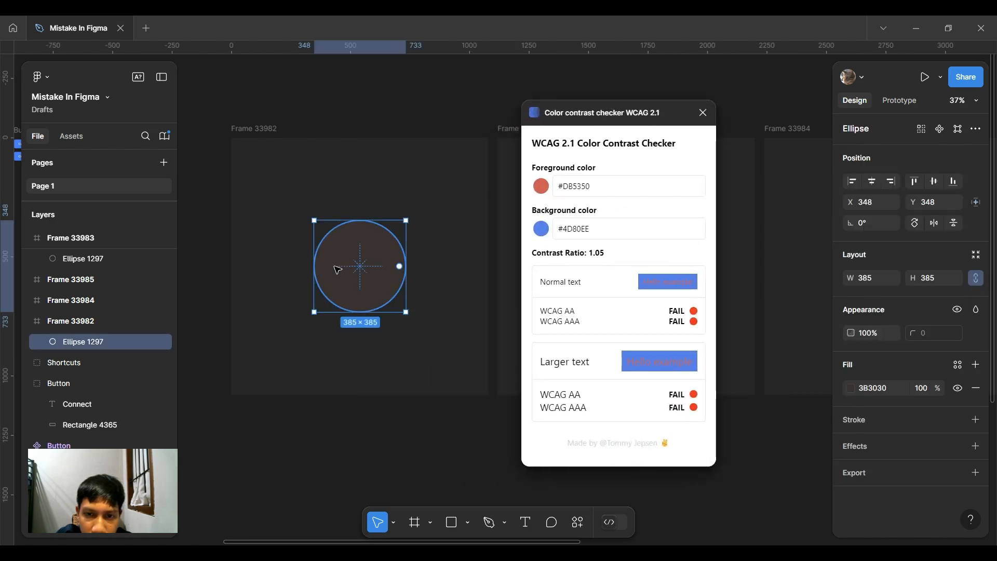
pyautogui.click(899, 393)
pyautogui.hotkey('ctrl', 'c')
pyautogui.moveTo(663, 193); pyautogui.dragTo(499, 191)
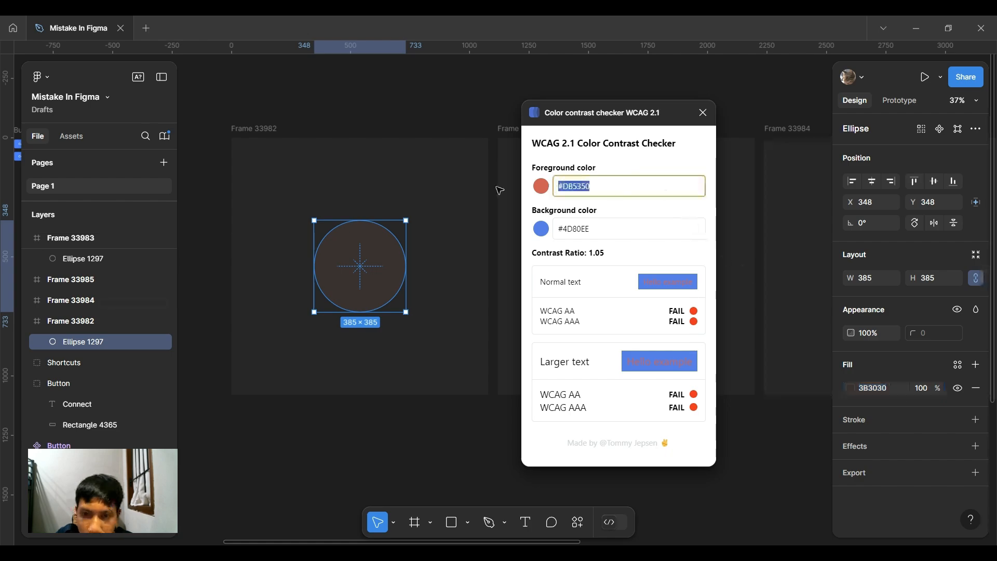
pyautogui.hotkey('ctrl', 'v')
pyautogui.hotkey('ctrl', 'z')
pyautogui.click(616, 187)
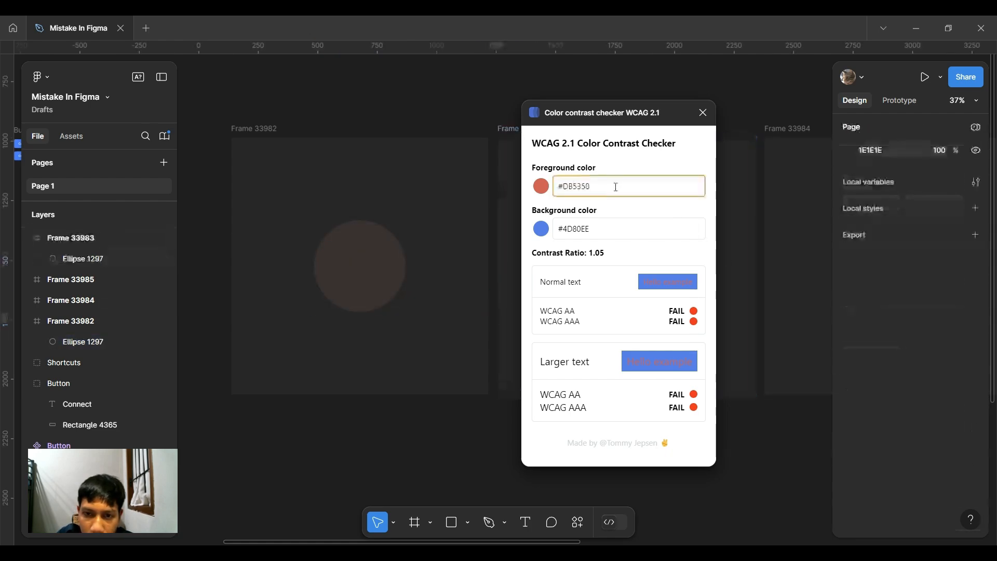
pyautogui.press('BackSpace')
pyautogui.press('BackSpace')
pyautogui.press('BackSpace')
pyautogui.press('BackSpace')
pyautogui.press('BackSpace')
pyautogui.press('BackSpace')
pyautogui.hotkey('ctrl', 'v')
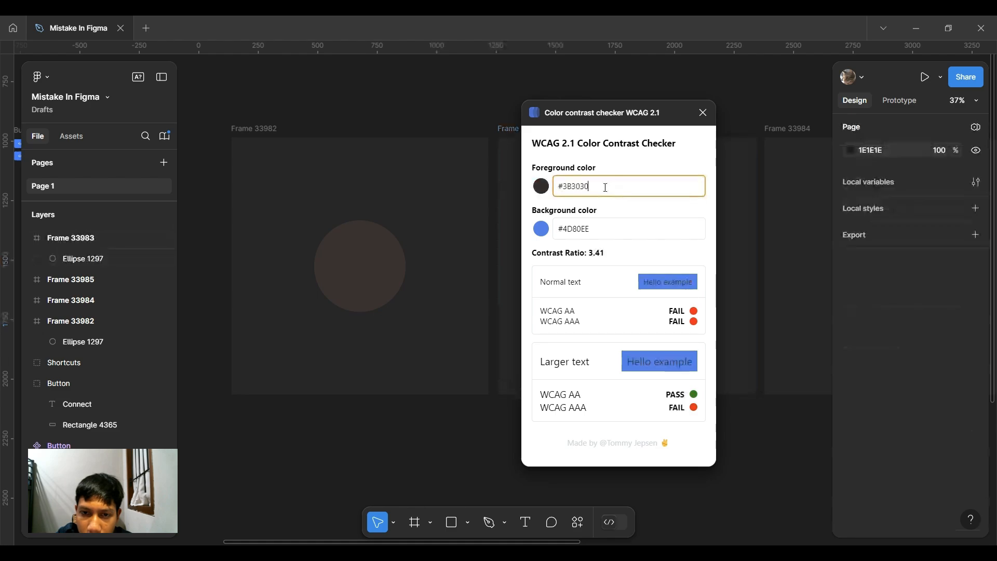
# - Copy Frame 33982's fill color and set it as the contrast checker's background color, #262626
pyautogui.click(248, 134)
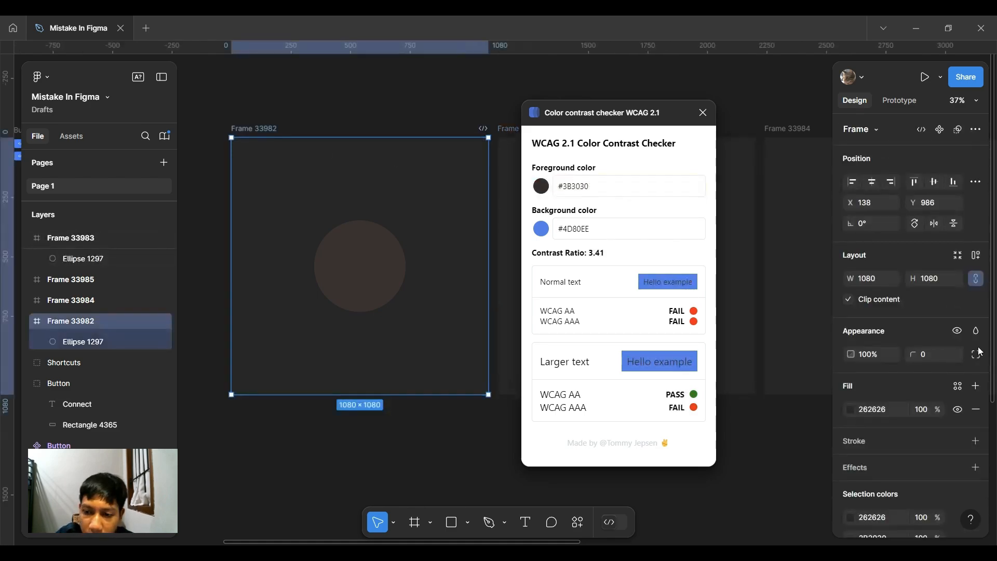
pyautogui.click(889, 404)
pyautogui.hotkey('ctrl', 'c')
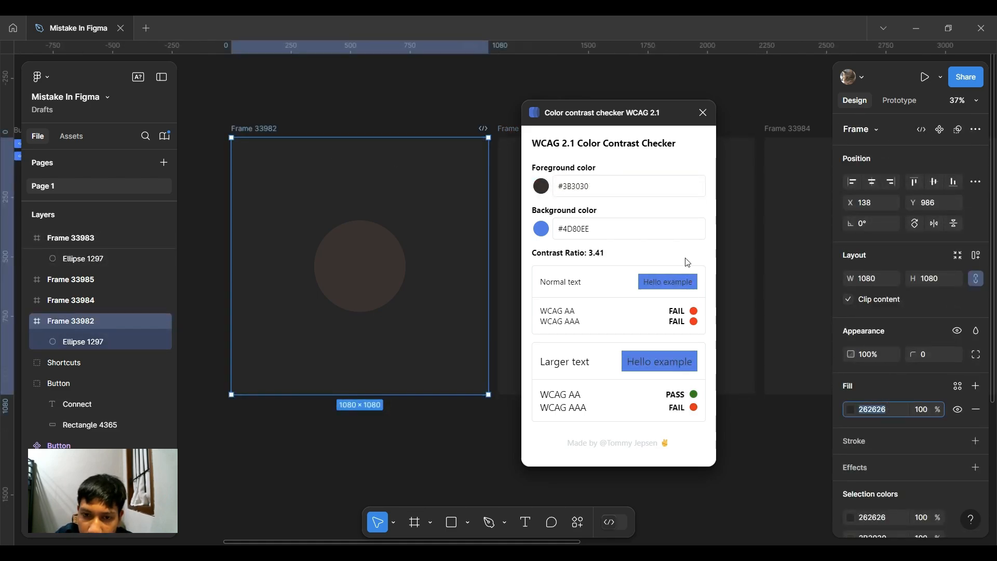
pyautogui.doubleClick(632, 228)
pyautogui.hotkey('ctrl', 'v')
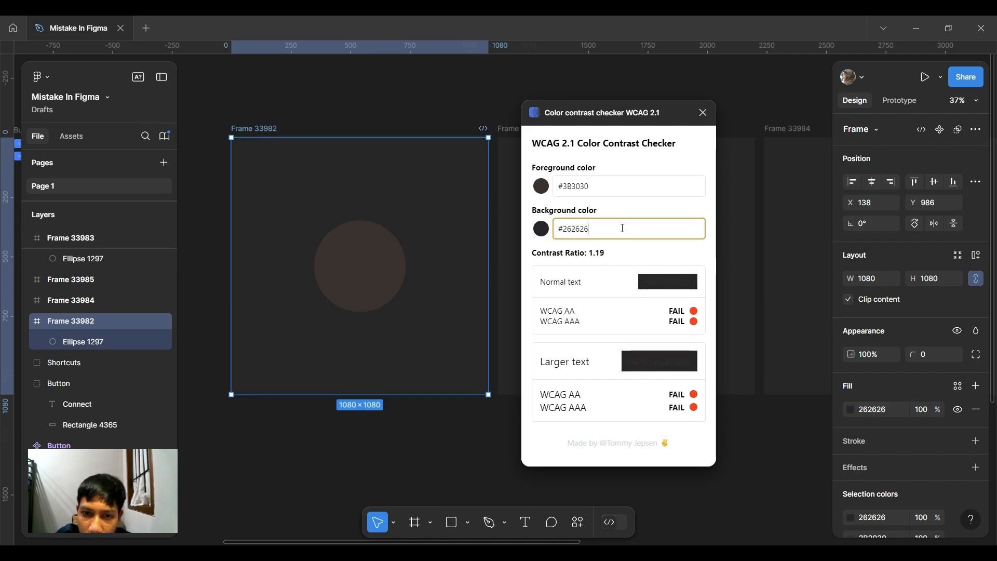
pyautogui.click(620, 204)
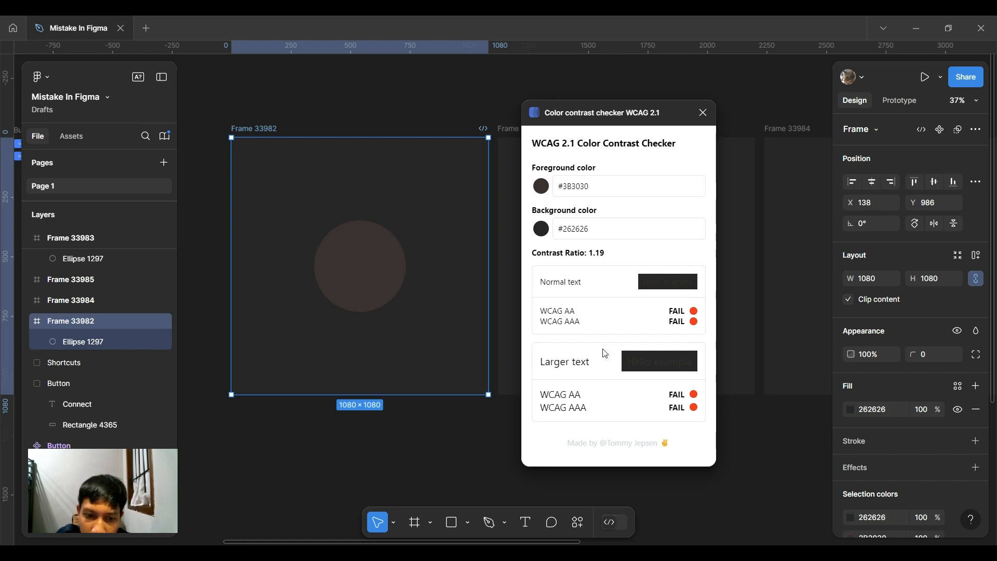
# - Move the checker window clear of Frame 33983 and set the foreground color to the white ellipse's fill, FFFFFF
pyautogui.moveTo(587, 123); pyautogui.dragTo(670, 132)
pyautogui.moveTo(561, 149); pyautogui.dragTo(435, 173)
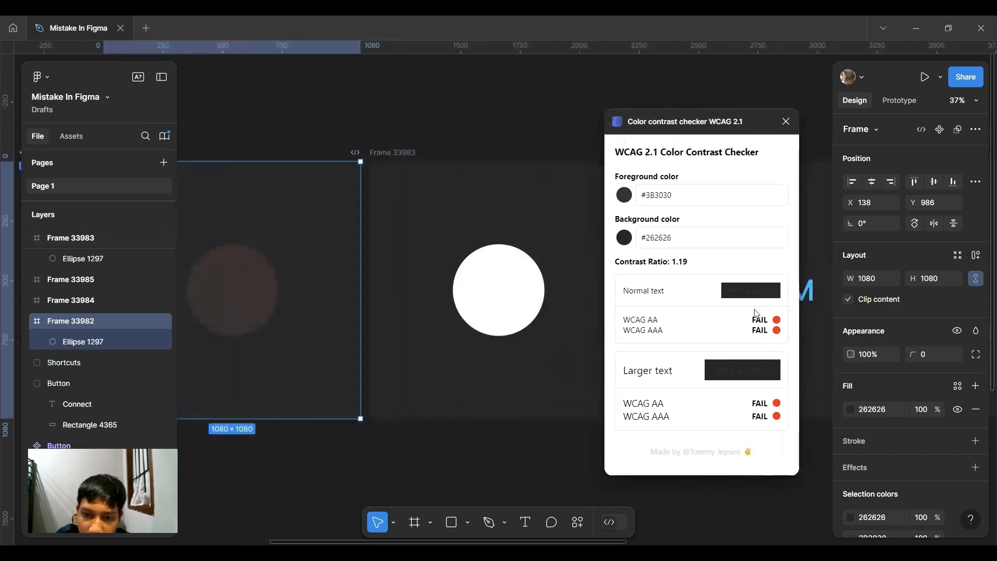
pyautogui.click(410, 165)
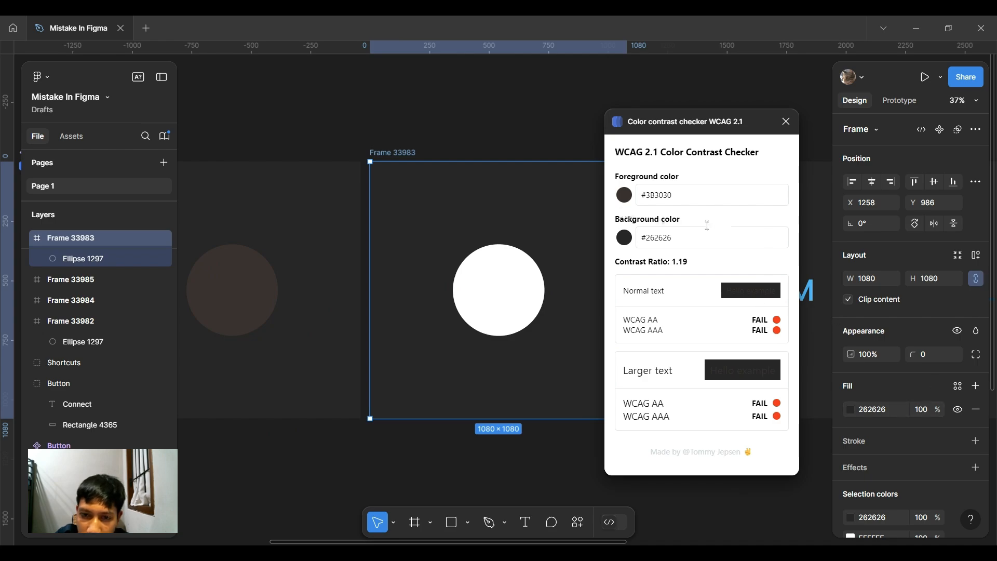
pyautogui.click(539, 272)
pyautogui.click(885, 393)
pyautogui.hotkey('ctrl', 'c')
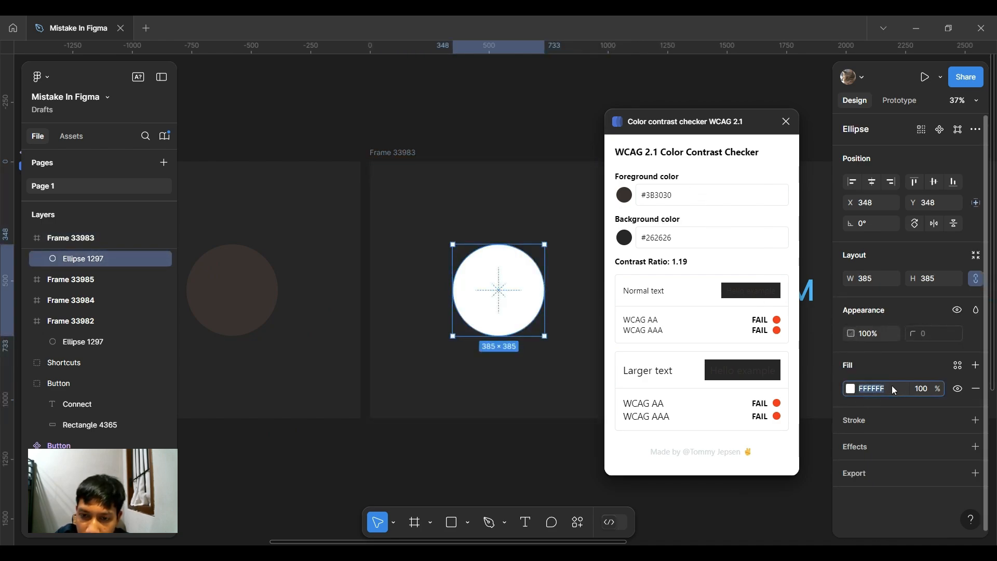
pyautogui.click(704, 204)
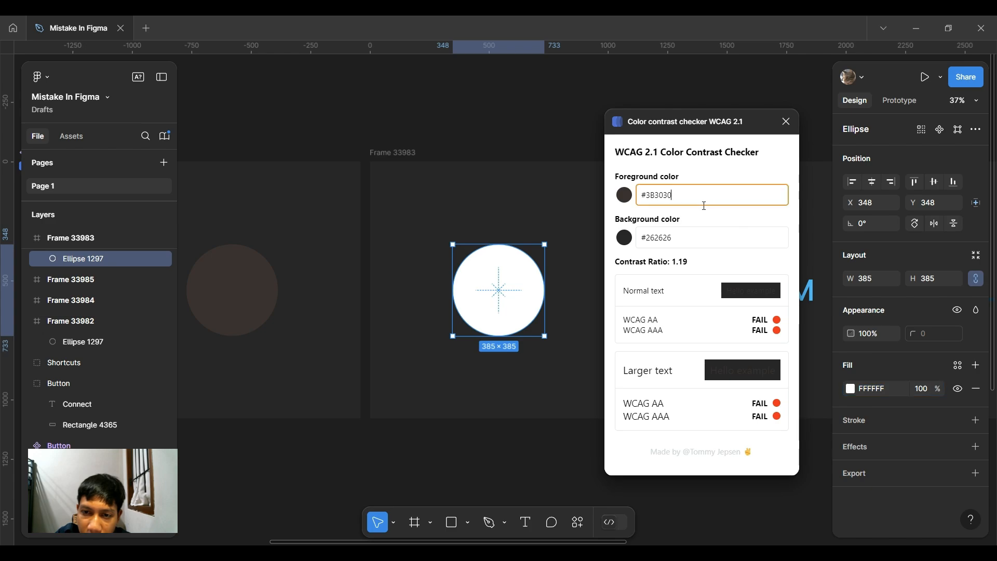
pyautogui.hotkey('ctrl', 'a')
pyautogui.press('BackSpace')
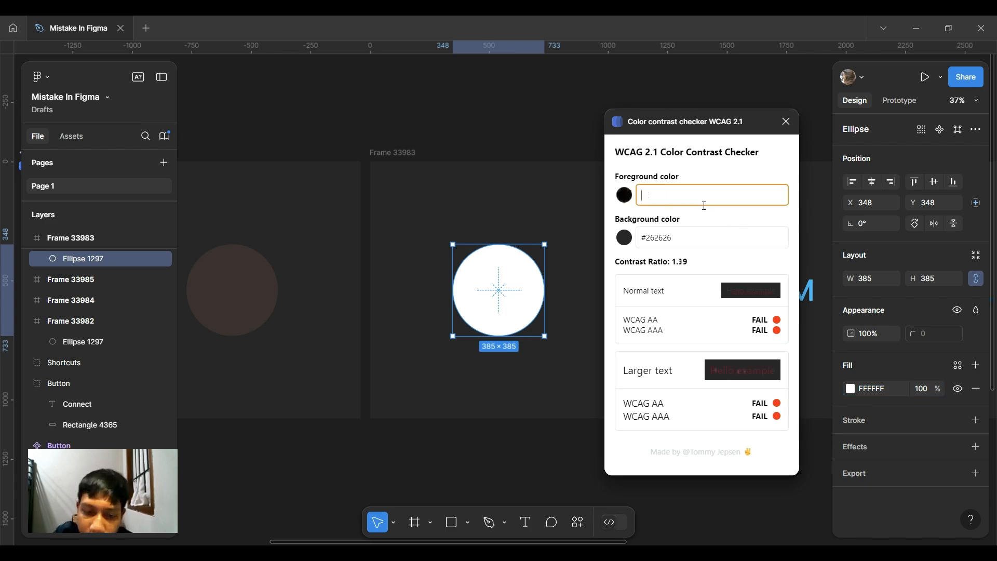
pyautogui.hotkey('ctrl', 'v')
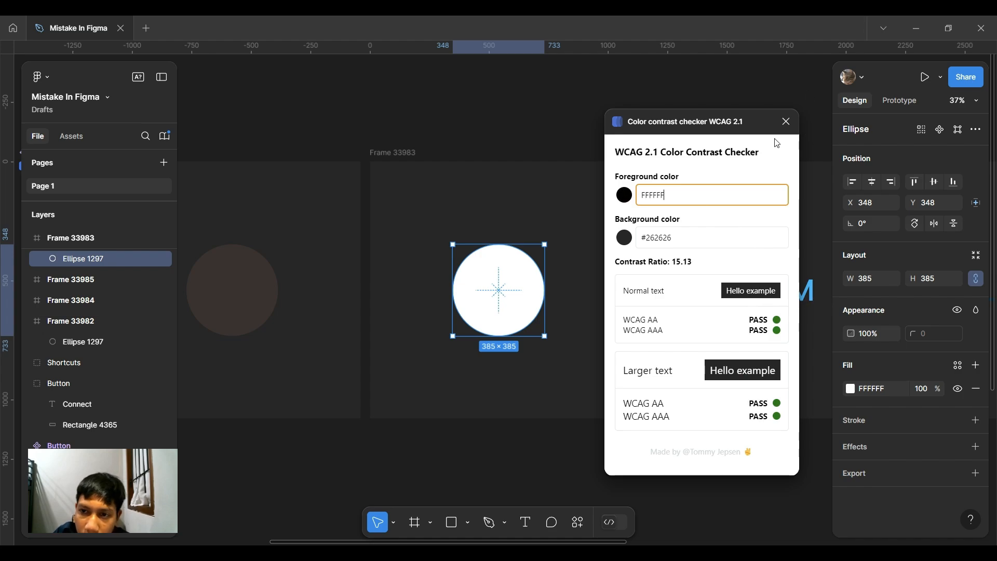
# - Close the color contrast checker and clear the ellipse selection
pyautogui.click(788, 113)
pyautogui.click(785, 121)
pyautogui.click(738, 126)
pyautogui.moveTo(736, 128); pyautogui.dragTo(514, 139)
pyautogui.scroll(-1, 518, 139)
pyautogui.scroll(2, 594, 196)
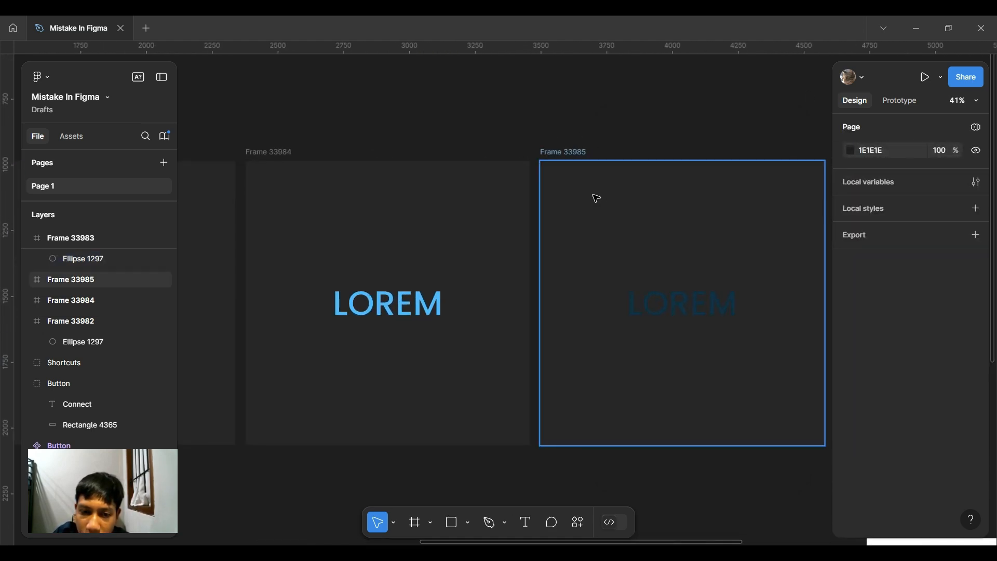
# - Inspect the light blue LOREM text in Frame 33984 and the fill of the frame behind it
pyautogui.hscroll(-5, 545, 182)
pyautogui.click(515, 326)
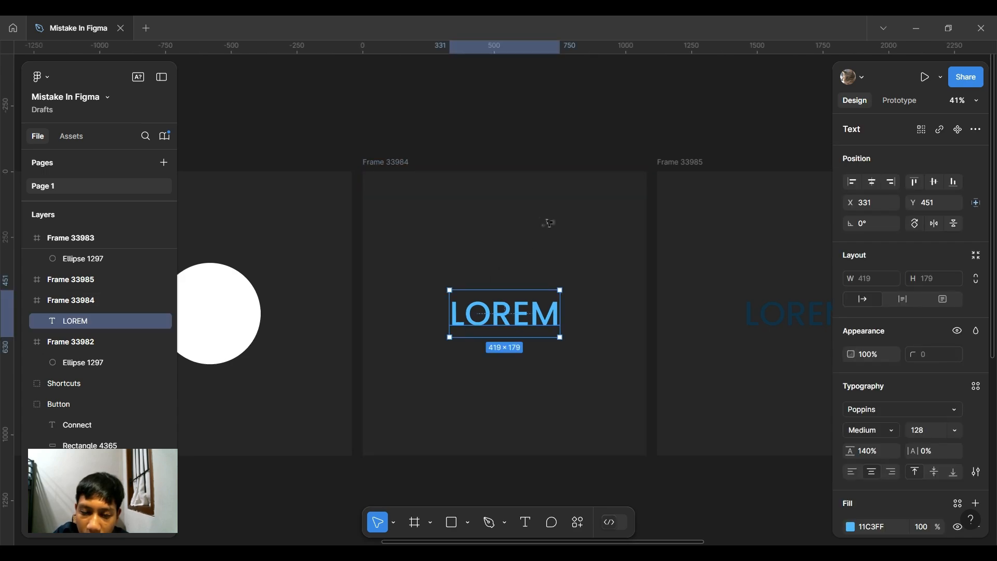
pyautogui.click(541, 212)
pyautogui.click(401, 162)
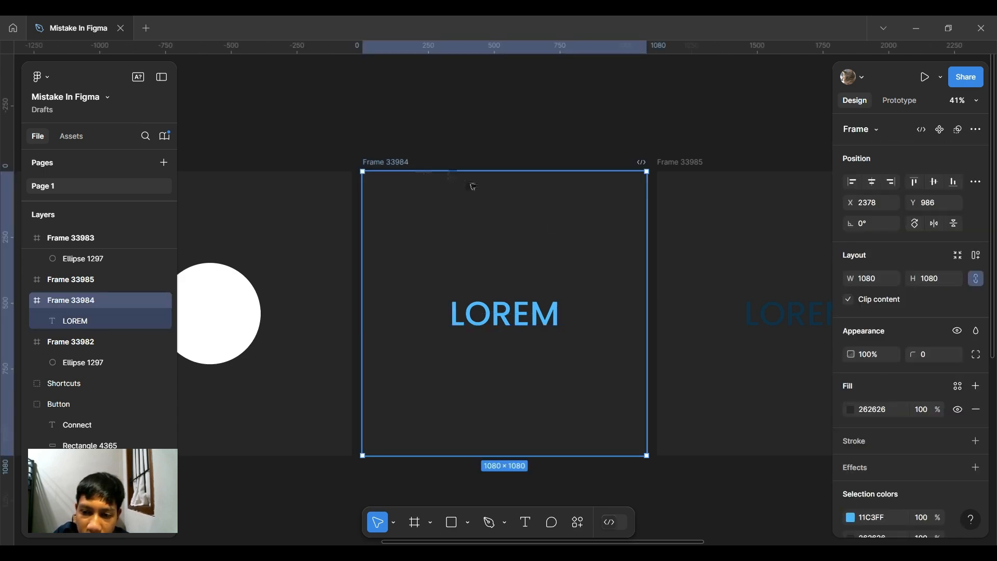
# - Inspect the dark blue LOREM text and the fill of Frame 33985 behind it, and clear the selection
pyautogui.moveTo(586, 219); pyautogui.dragTo(382, 216)
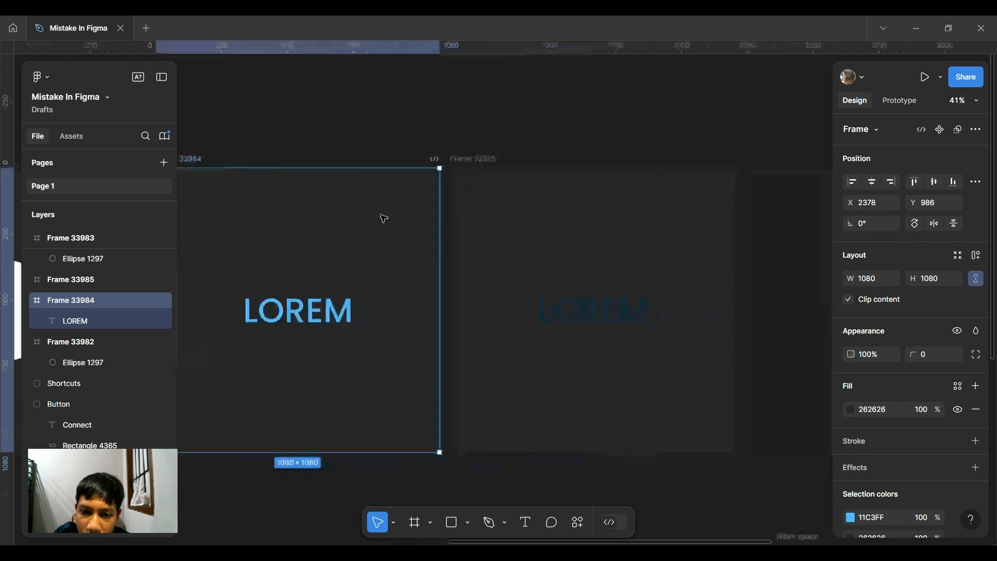
pyautogui.click(601, 301)
pyautogui.click(476, 158)
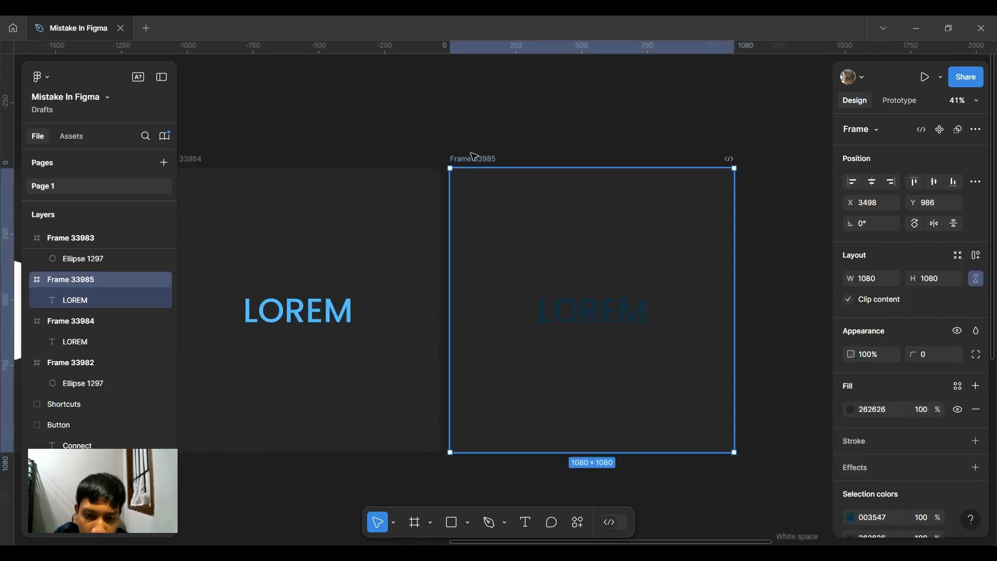
pyautogui.scroll(-3, 520, 190)
pyautogui.click(495, 178)
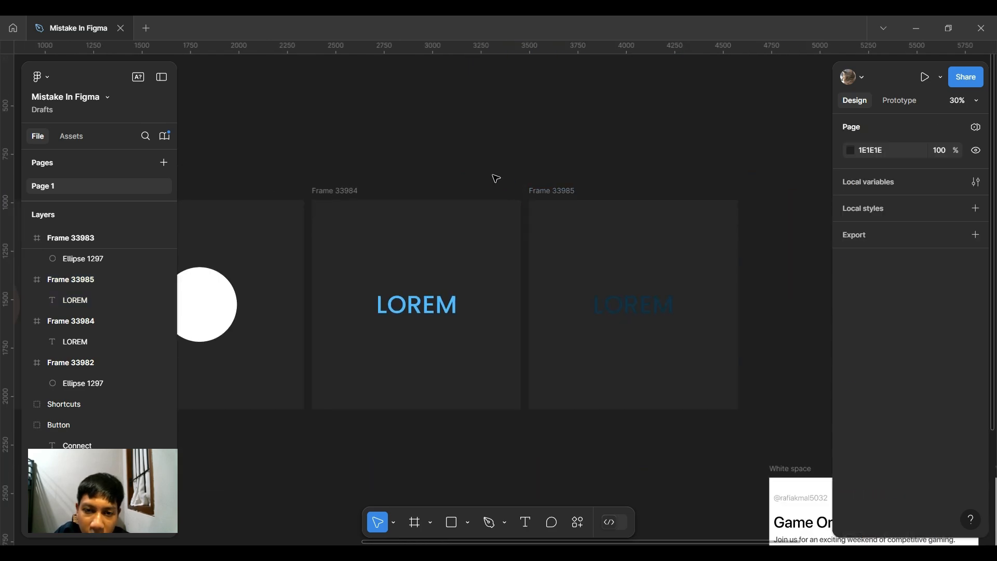
pyautogui.moveTo(439, 174); pyautogui.dragTo(576, 160)
pyautogui.scroll(2, 483, 224)
pyautogui.scroll(-2, 674, 102)
pyautogui.scroll(-1, 577, 160)
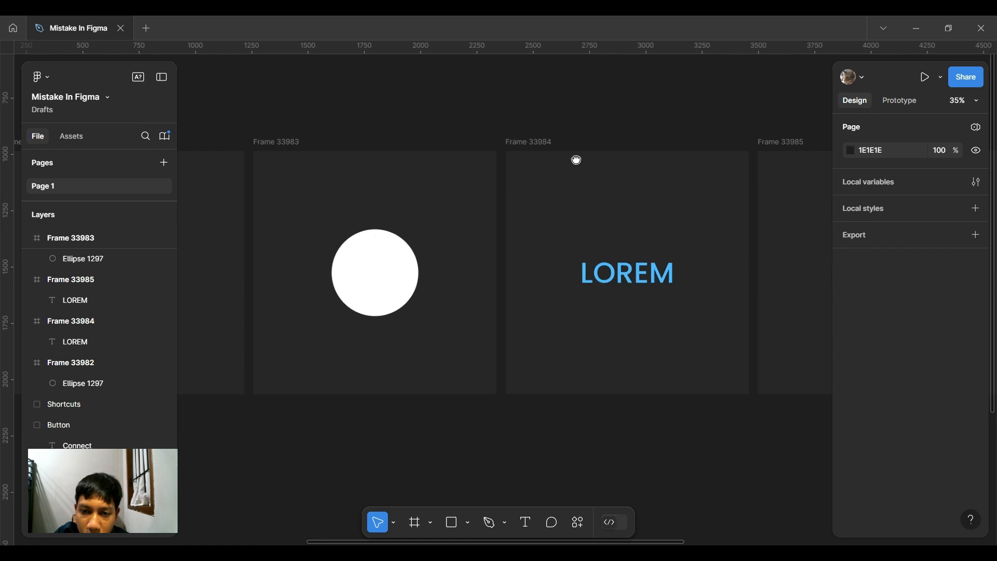
# - Bring the two White space frames into view and examine their layouts side by side
pyautogui.scroll(-1, 576, 160)
pyautogui.moveTo(691, 207); pyautogui.dragTo(391, 212)
pyautogui.moveTo(536, 280); pyautogui.dragTo(469, 127)
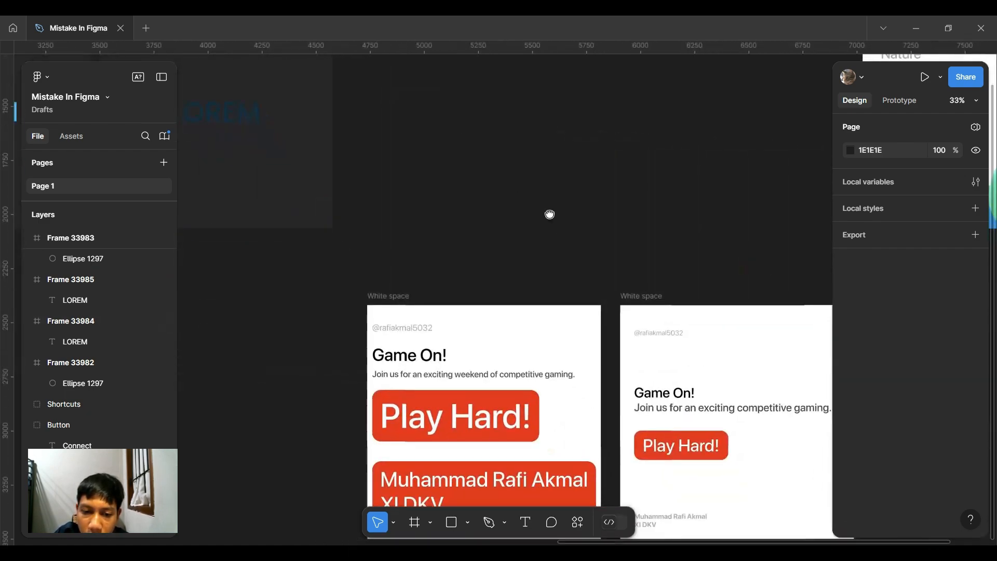
pyautogui.moveTo(549, 214); pyautogui.dragTo(461, 91)
pyautogui.scroll(1, 400, 118)
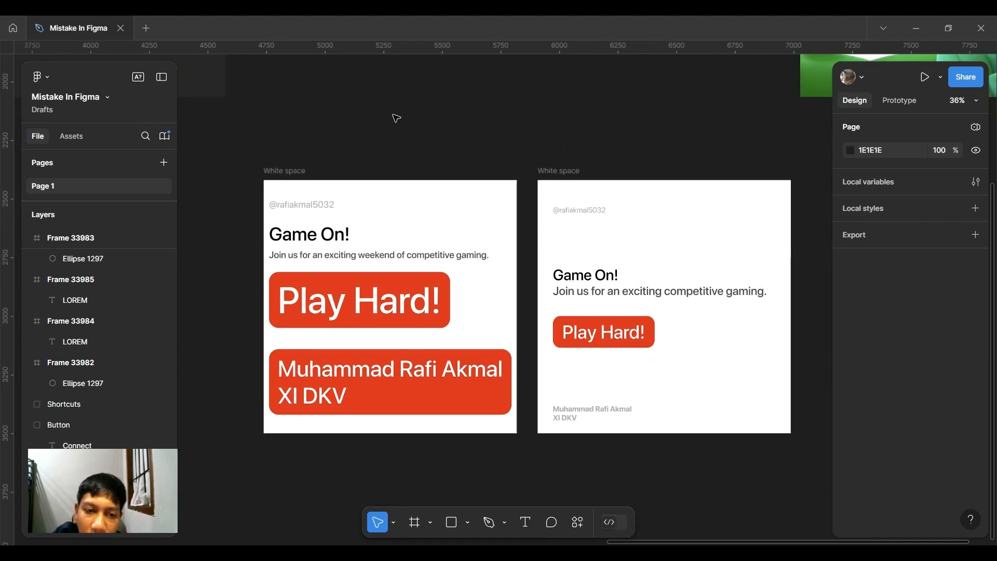
pyautogui.moveTo(404, 152); pyautogui.dragTo(413, 187)
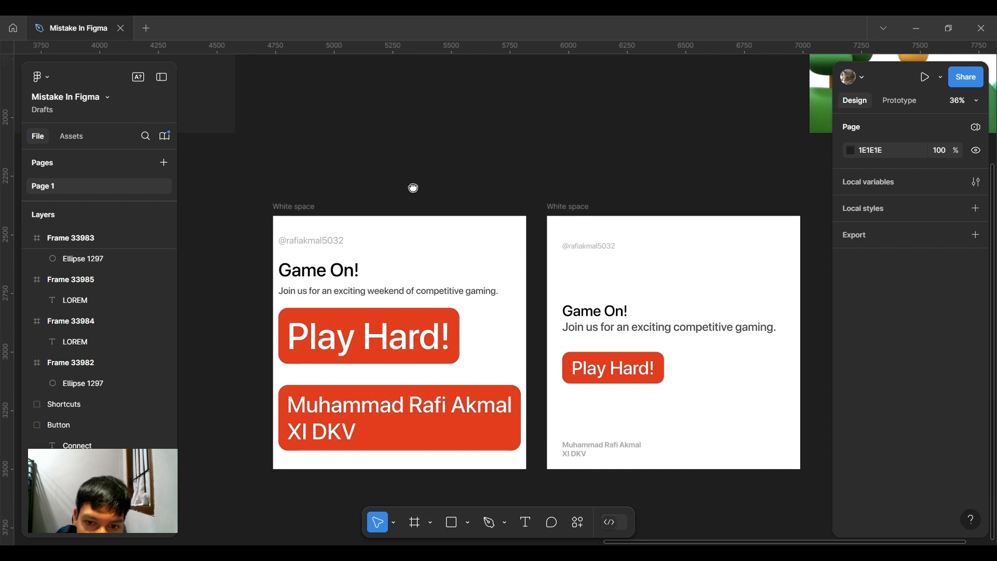
pyautogui.hscroll(-1, 310, 214)
pyautogui.scroll(-1, 310, 214)
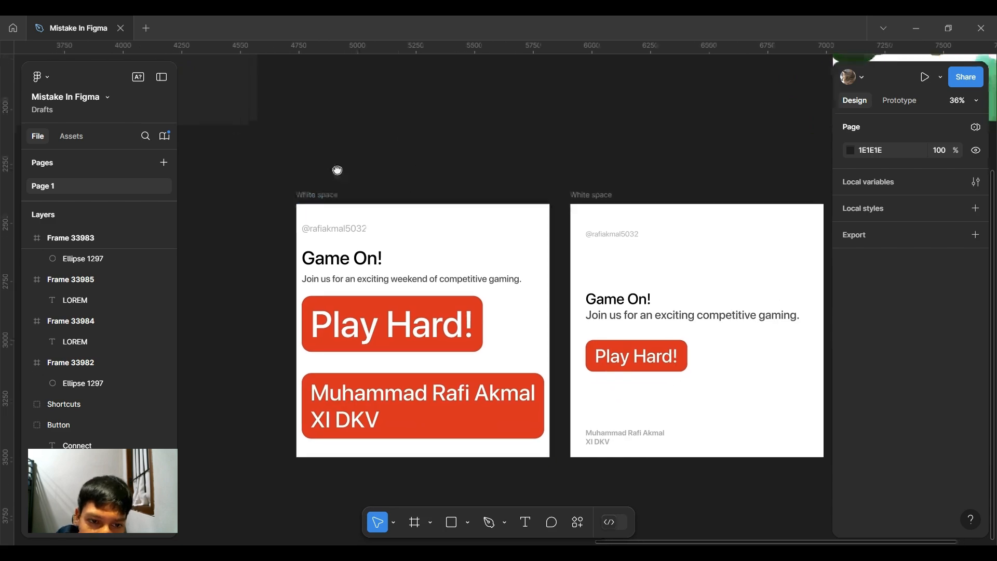
pyautogui.click(343, 229)
pyautogui.hscroll(-3, 382, 318)
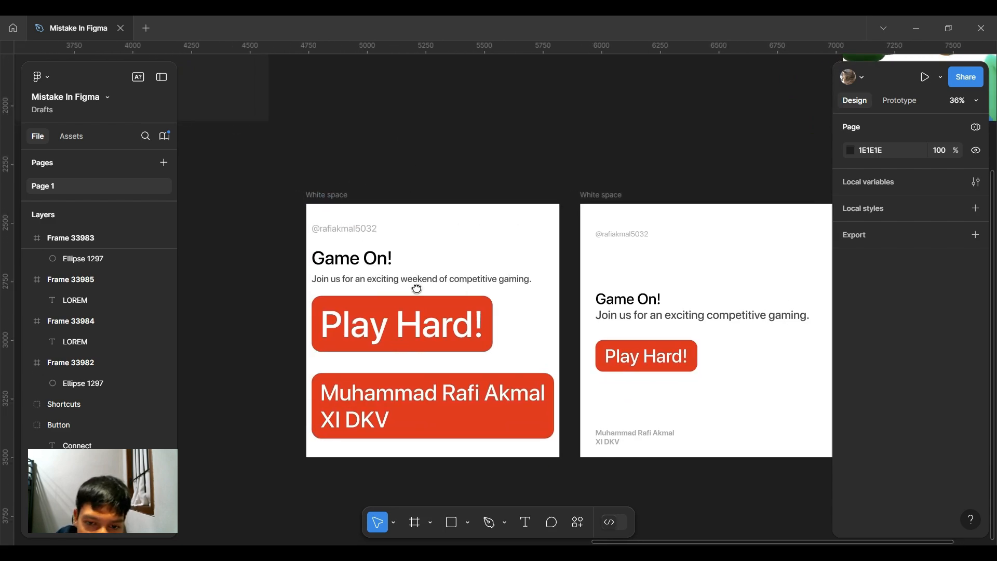
pyautogui.scroll(-1, 415, 287)
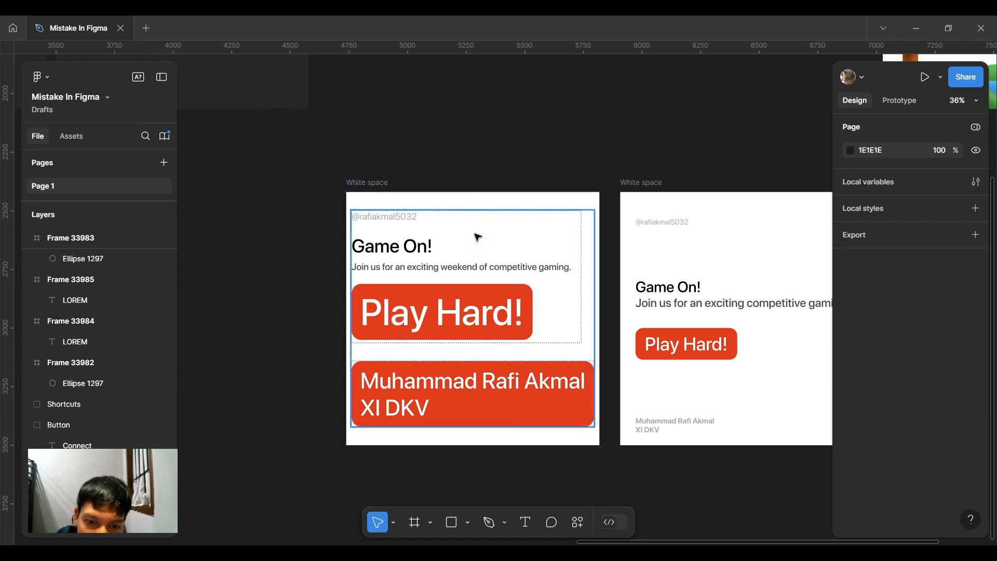
# - Examine the margins and spacing around the text and large red blocks in the first White space frame
pyautogui.scroll(5, 434, 247)
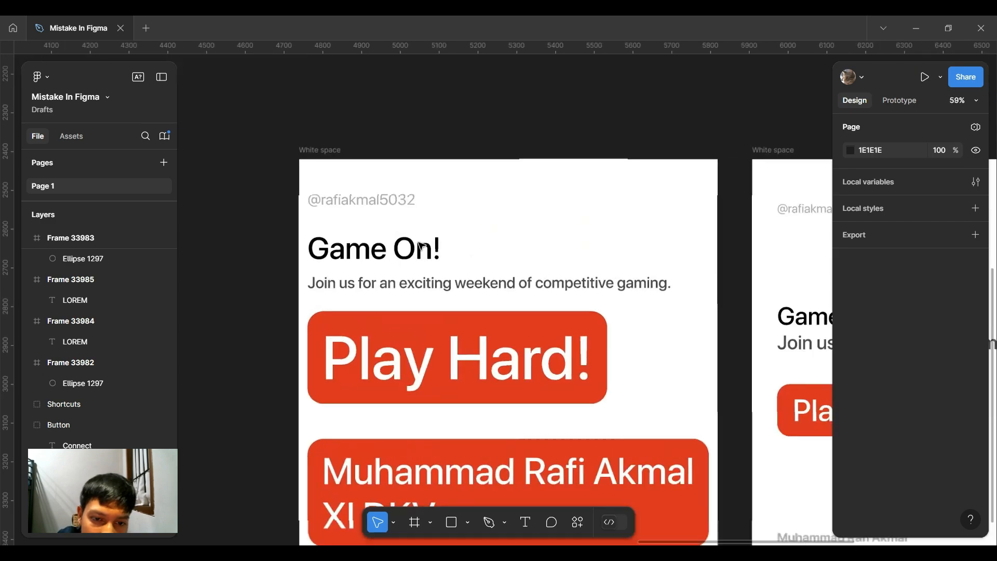
pyautogui.scroll(-5, 423, 247)
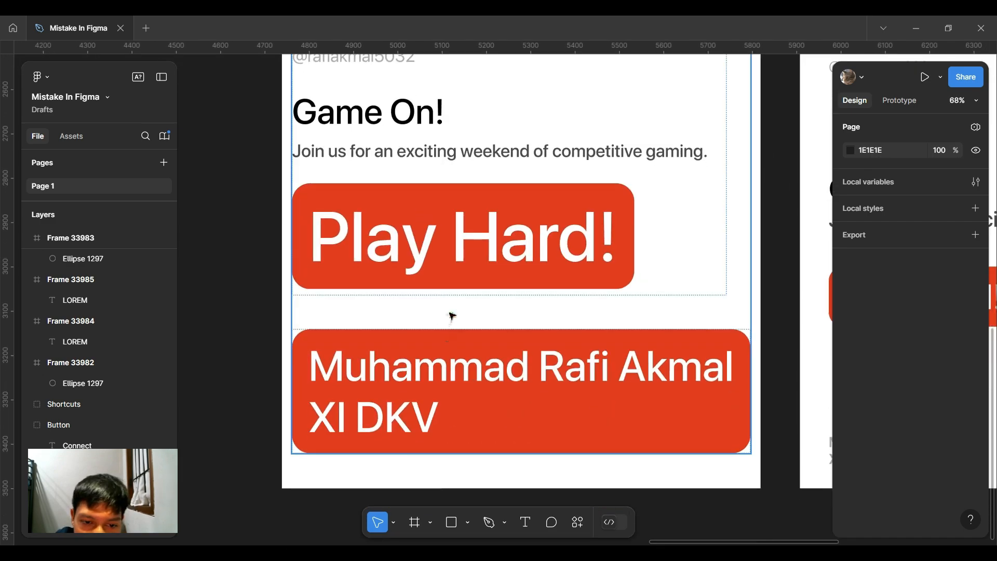
pyautogui.scroll(5, 483, 478)
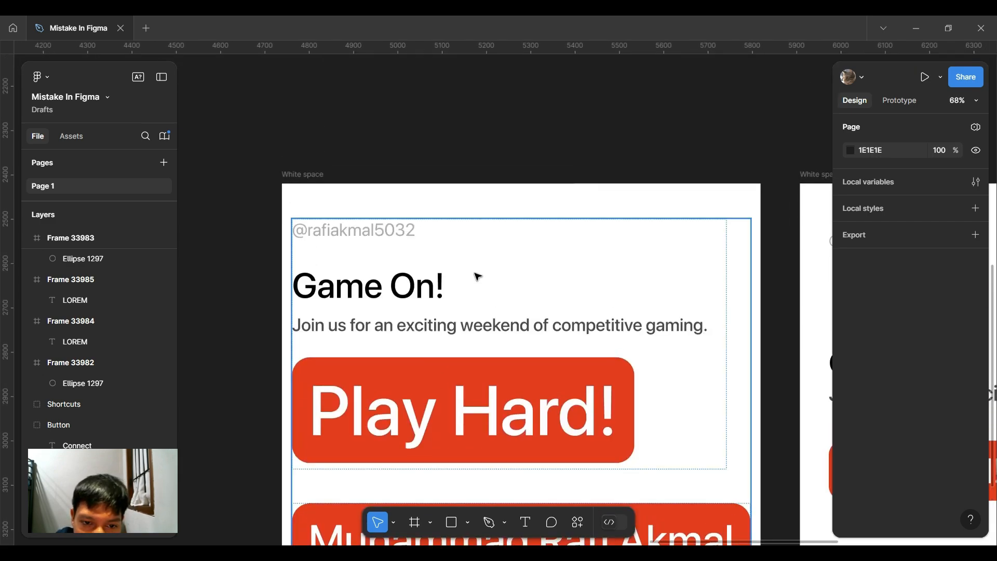
pyautogui.scroll(-5, 477, 274)
pyautogui.scroll(-2, 494, 228)
pyautogui.scroll(4, 496, 225)
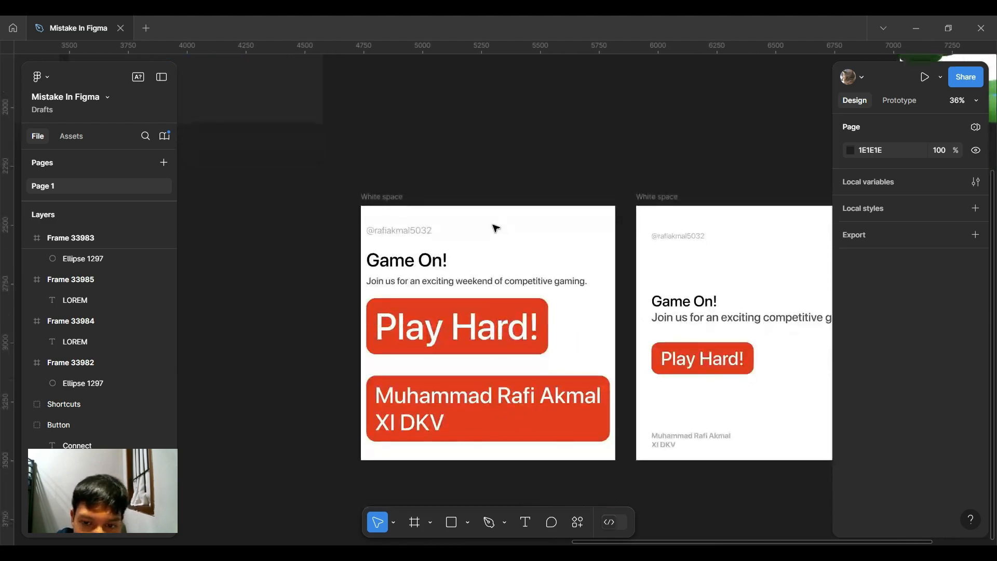
# - Examine the spacing of the text and smaller button in the second White space frame and compare it with the first
pyautogui.hscroll(5, 494, 226)
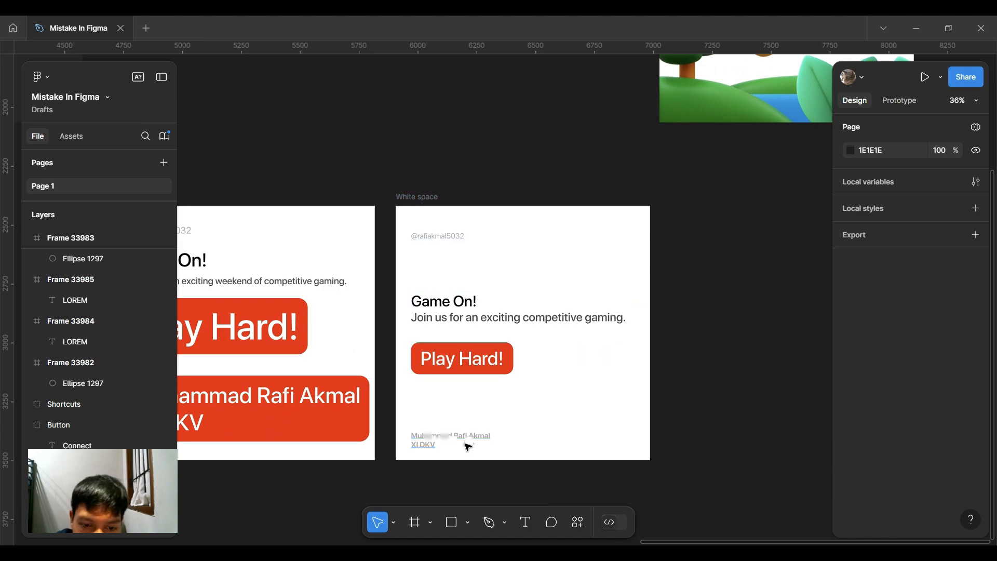
pyautogui.hscroll(-3, 465, 441)
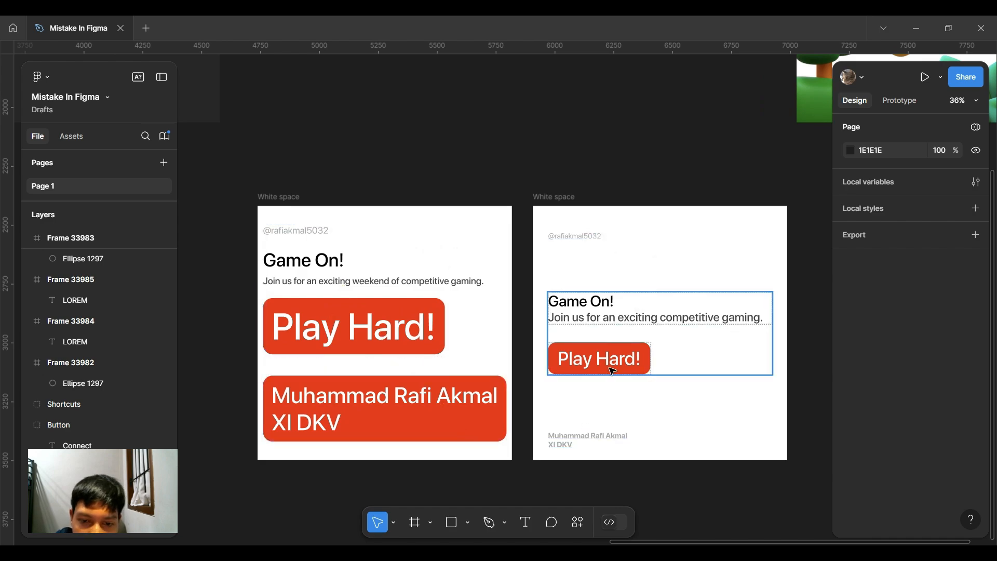
pyautogui.scroll(5, 603, 424)
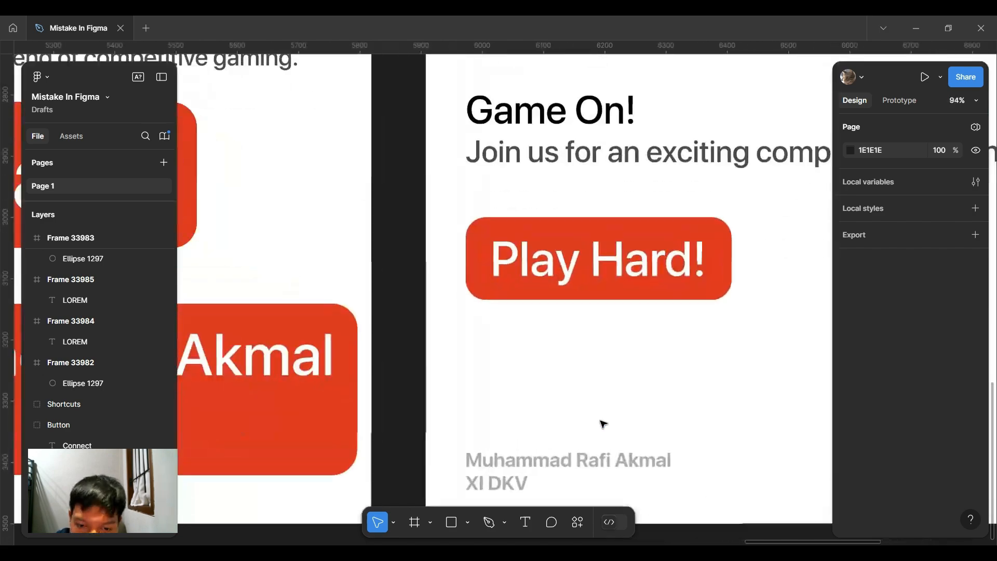
pyautogui.scroll(-2, 603, 424)
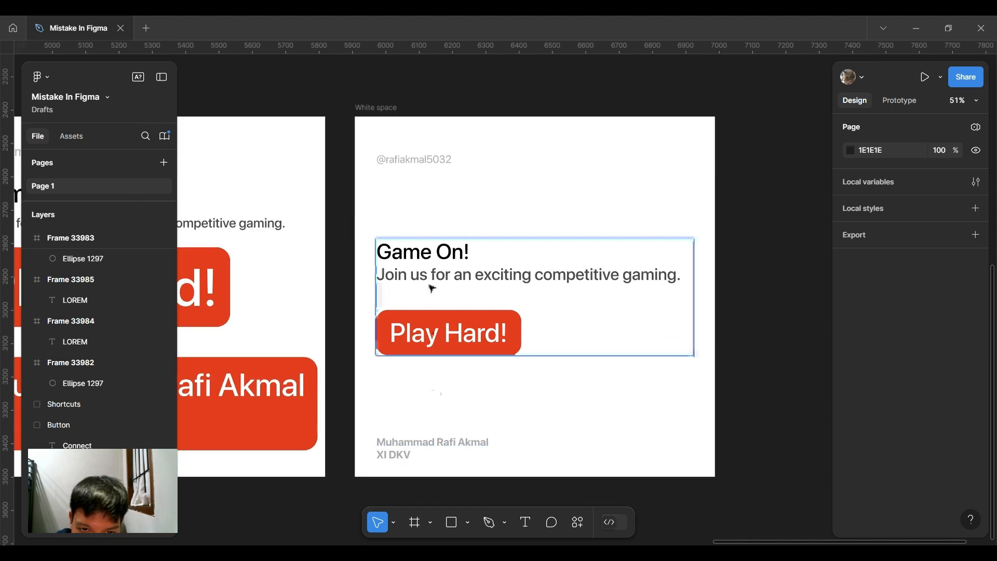
pyautogui.hscroll(-5, 433, 172)
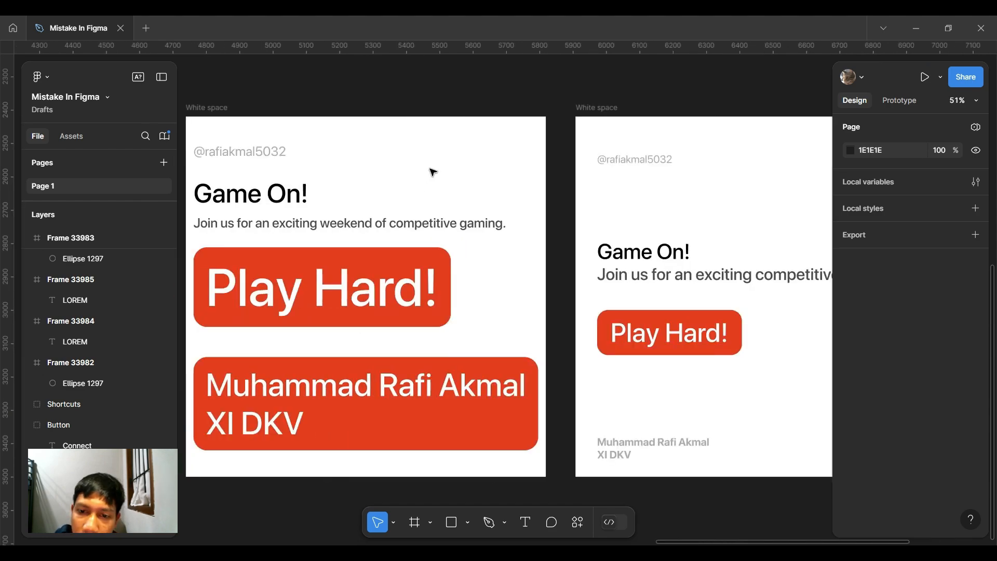
pyautogui.hscroll(5, 433, 172)
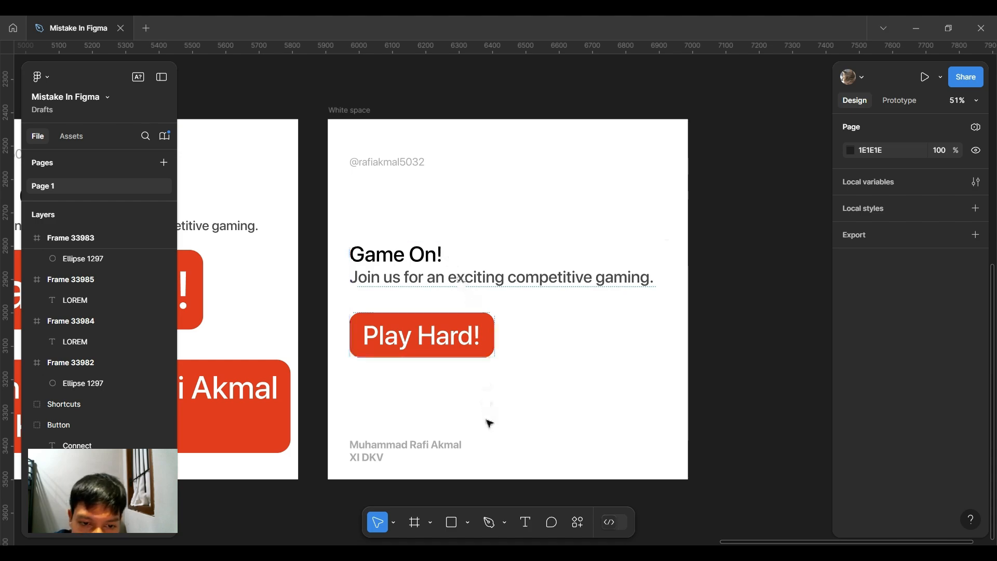
pyautogui.scroll(-3, 488, 420)
pyautogui.hscroll(-3, 488, 421)
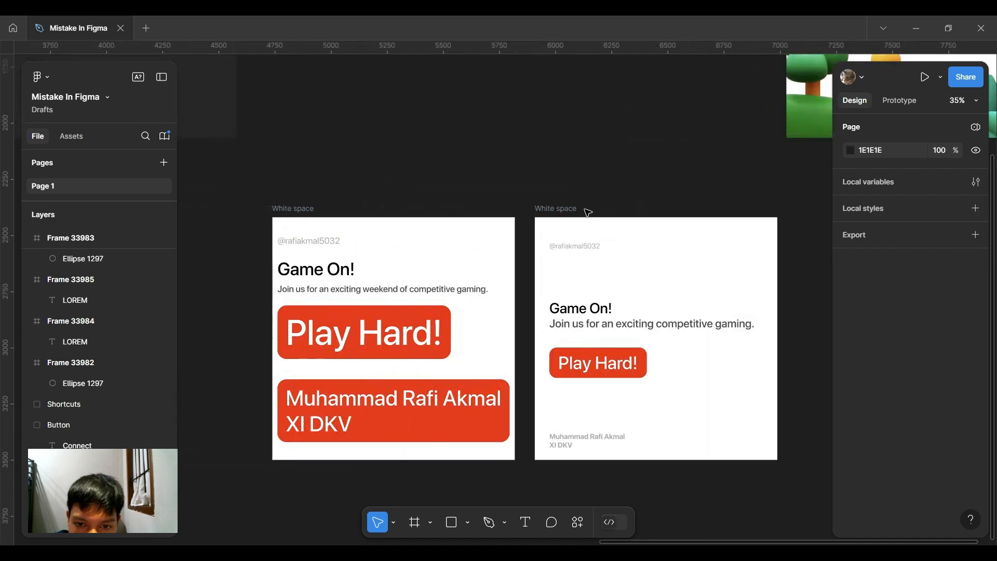
pyautogui.hscroll(3, 587, 213)
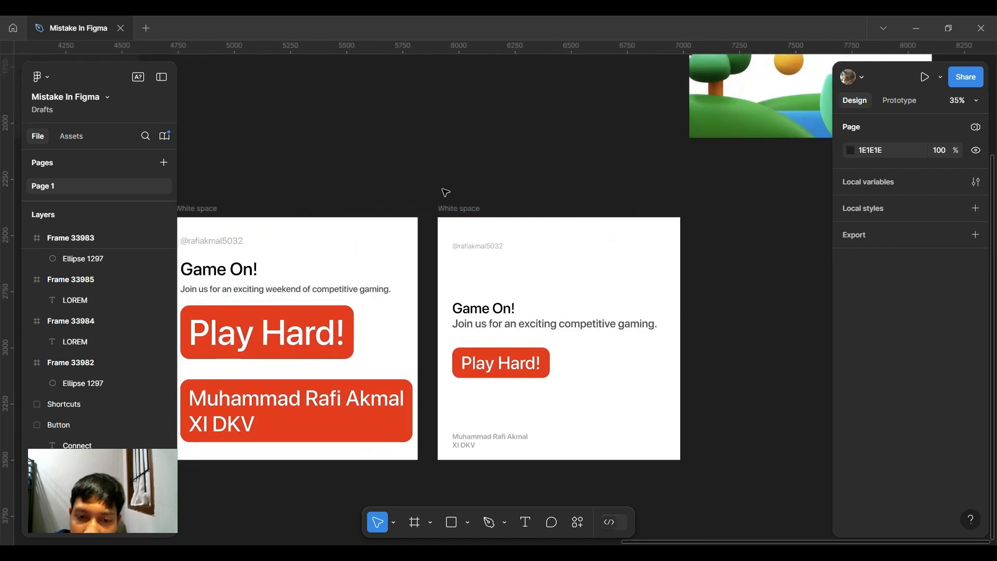
# - Go to the Typography frame and examine its "Something About Nature" heading against the illustration
pyautogui.hscroll(1, 445, 193)
pyautogui.scroll(6, 445, 192)
pyautogui.hscroll(5, 445, 193)
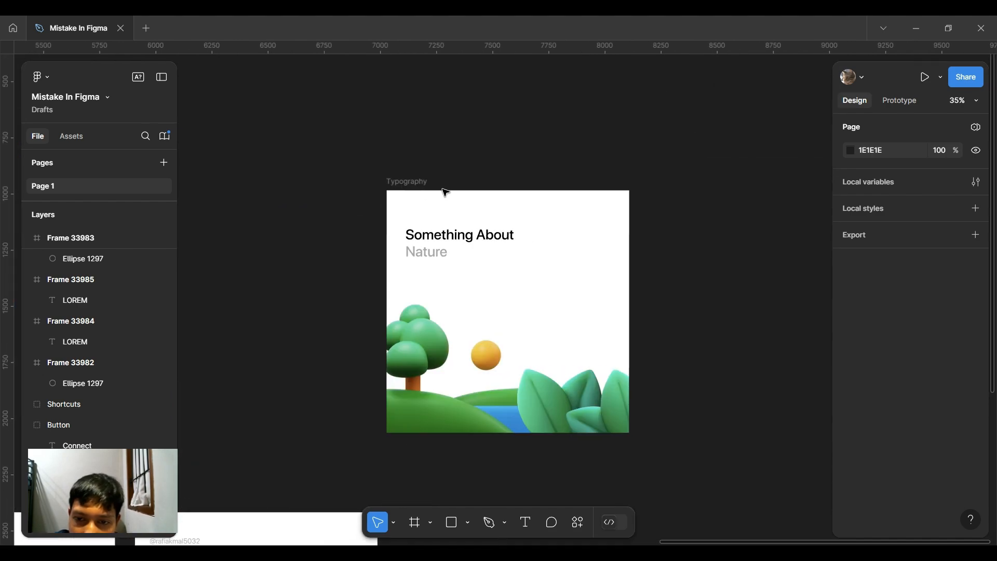
pyautogui.hscroll(1, 445, 192)
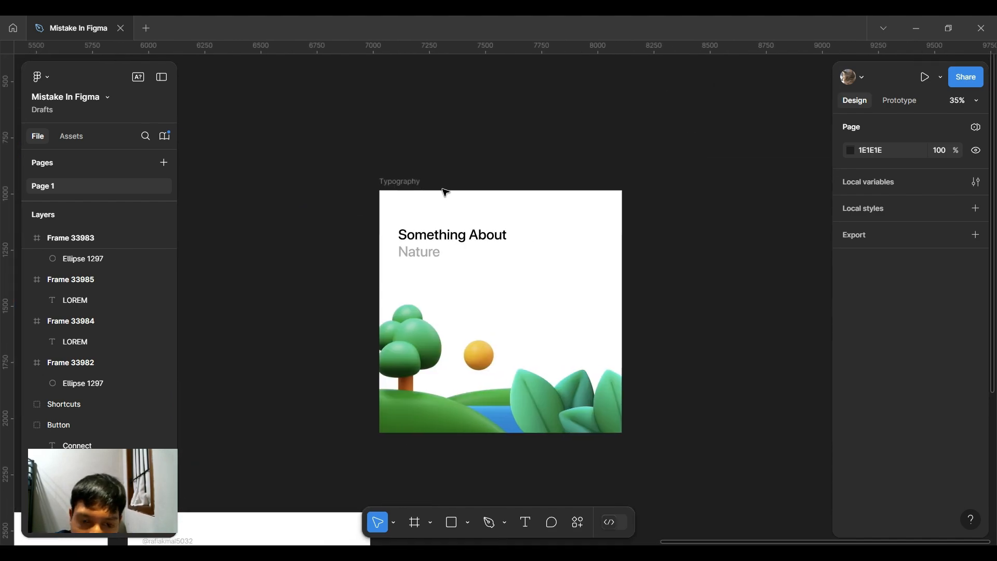
pyautogui.scroll(-5, 445, 192)
pyautogui.scroll(4, 446, 193)
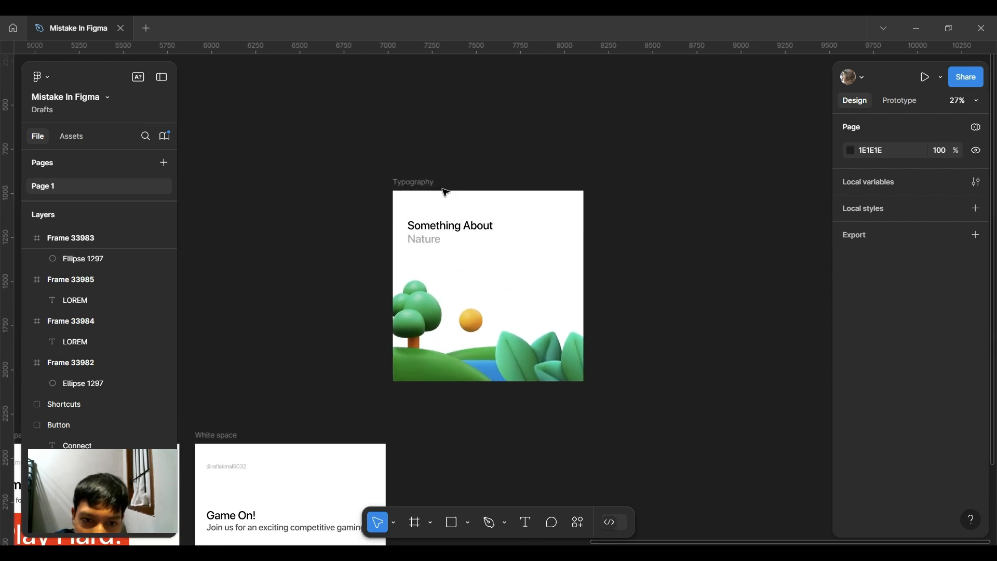
pyautogui.scroll(2, 446, 193)
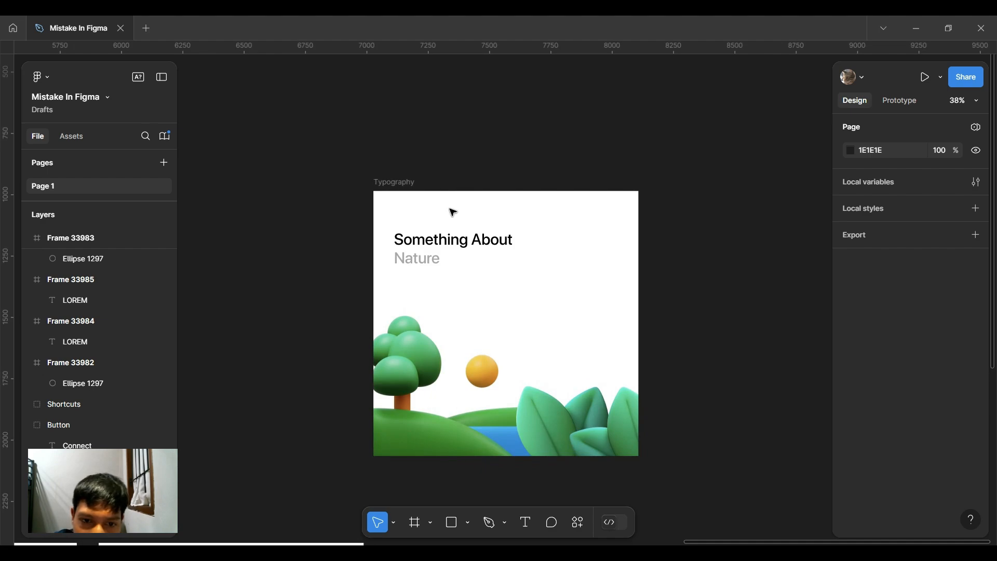
pyautogui.scroll(5, 463, 241)
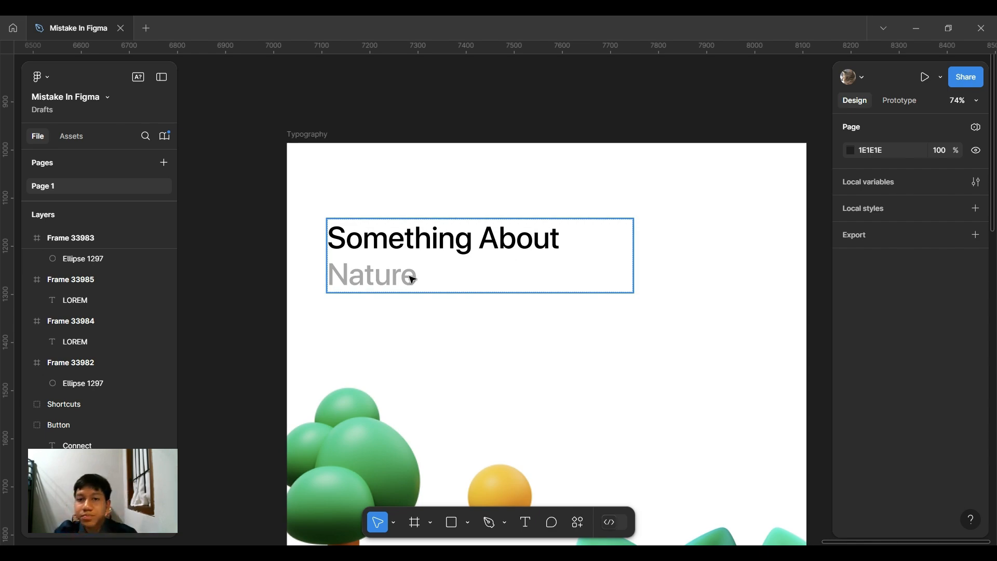
pyautogui.scroll(-5, 412, 280)
pyautogui.scroll(4, 412, 279)
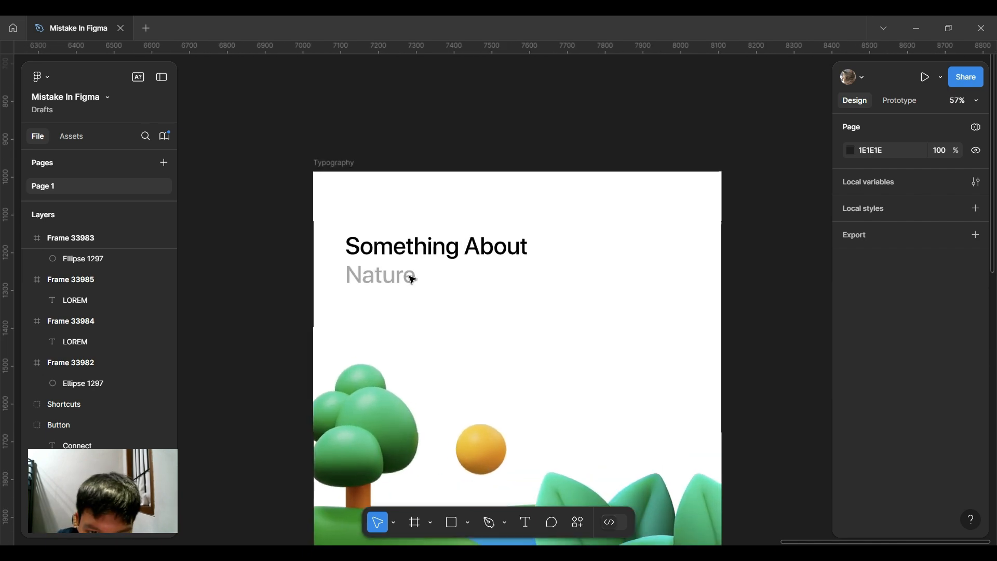
pyautogui.scroll(-2, 432, 271)
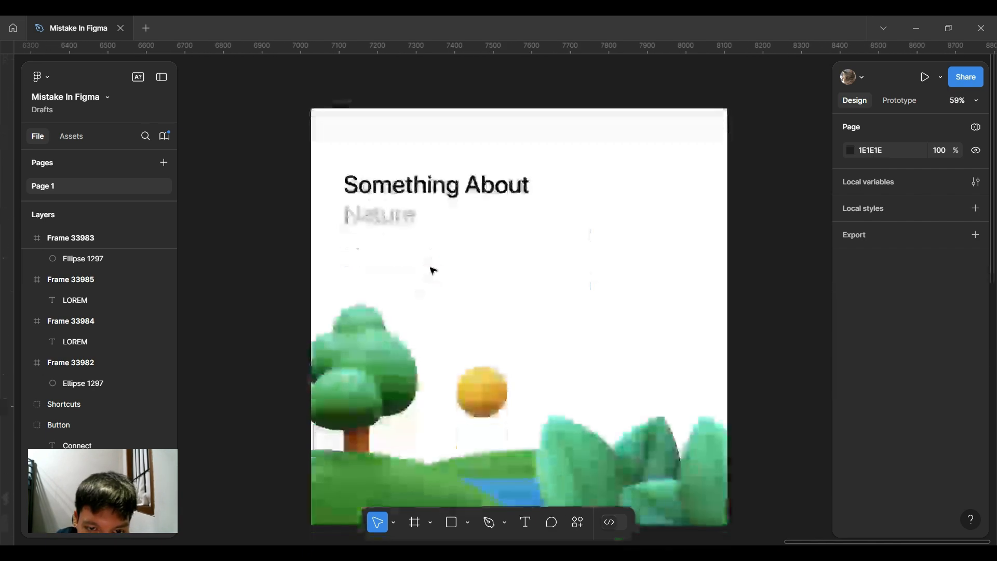
pyautogui.scroll(-2, 433, 270)
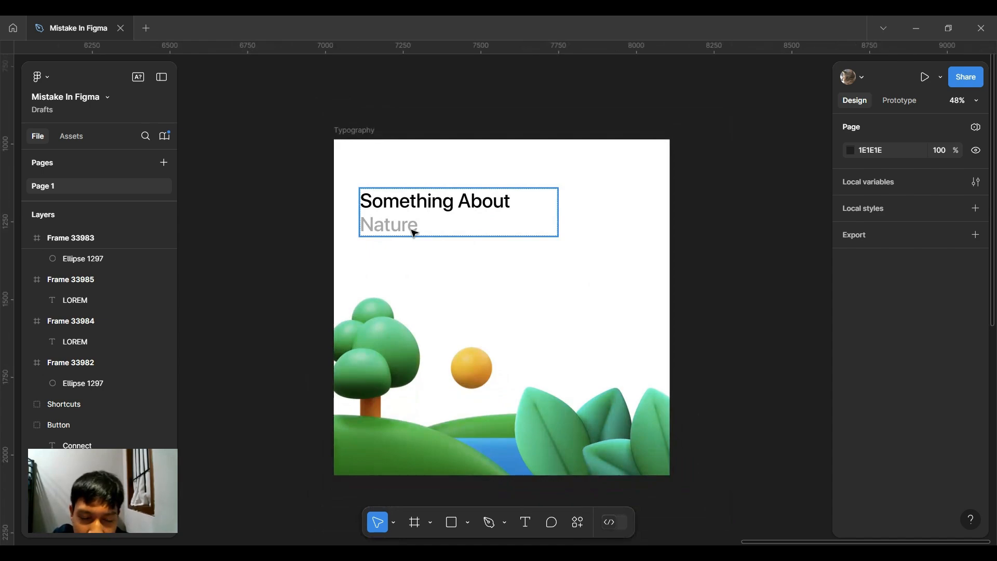
# - Inspect the Typography frame's black and gray heading text up close and the empty area around it
pyautogui.keyDown('ctrl'); pyautogui.scroll(-2, 414, 233); pyautogui.keyUp('ctrl')
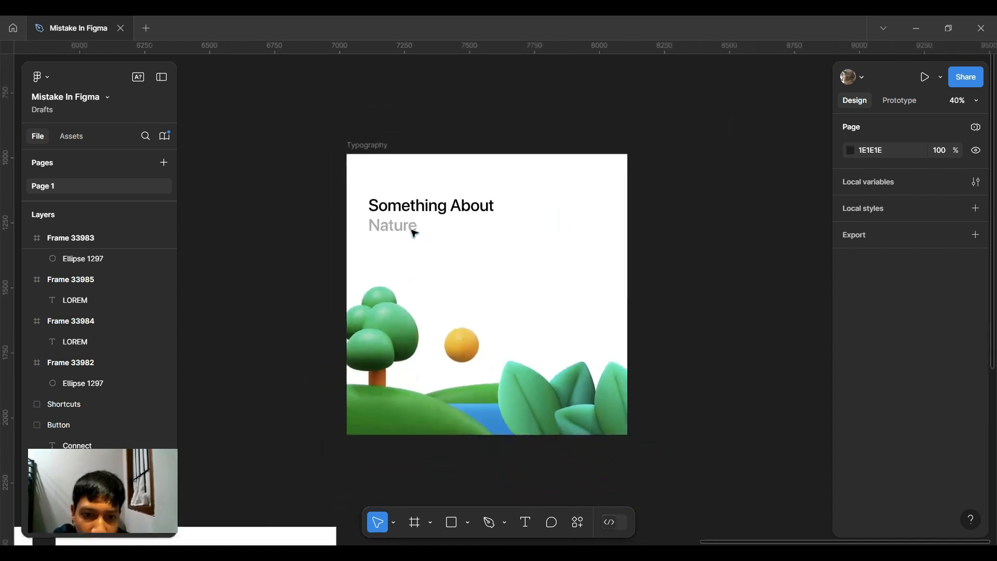
pyautogui.keyDown('ctrl'); pyautogui.scroll(5, 414, 233); pyautogui.keyUp('ctrl')
pyautogui.keyDown('ctrl'); pyautogui.scroll(-4, 414, 233); pyautogui.keyUp('ctrl')
pyautogui.keyDown('ctrl'); pyautogui.scroll(-1, 414, 233); pyautogui.keyUp('ctrl')
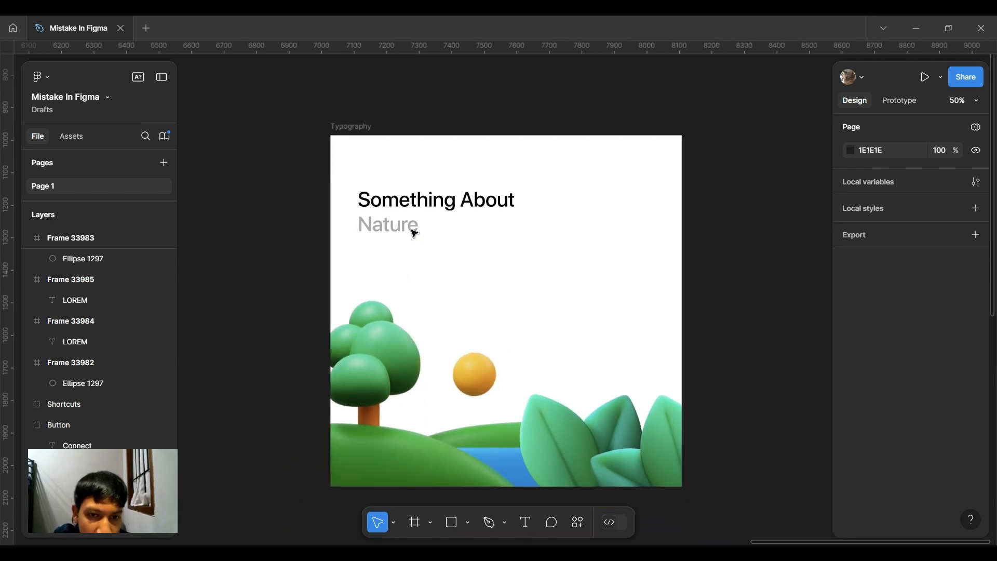
pyautogui.keyDown('ctrl'); pyautogui.scroll(8, 415, 204); pyautogui.keyUp('ctrl')
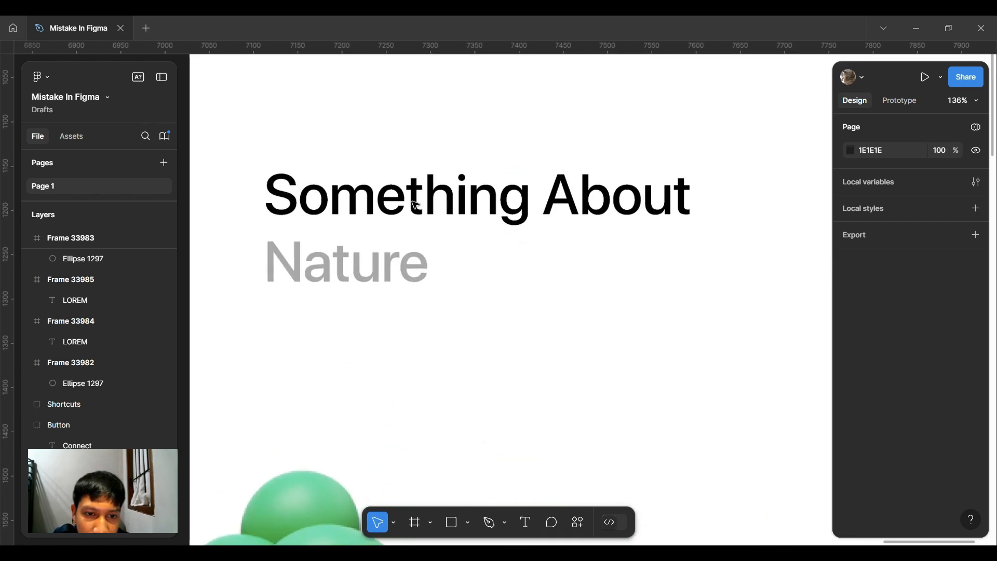
pyautogui.keyDown('ctrl'); pyautogui.scroll(-6, 415, 204); pyautogui.keyUp('ctrl')
pyautogui.keyDown('ctrl'); pyautogui.scroll(5, 435, 193); pyautogui.keyUp('ctrl')
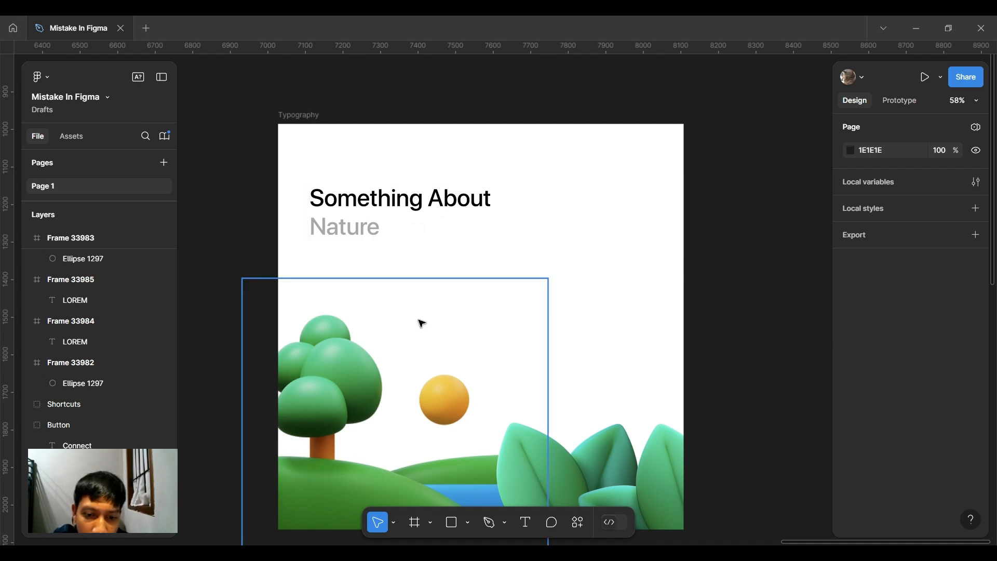
pyautogui.scroll(-1, 592, 351)
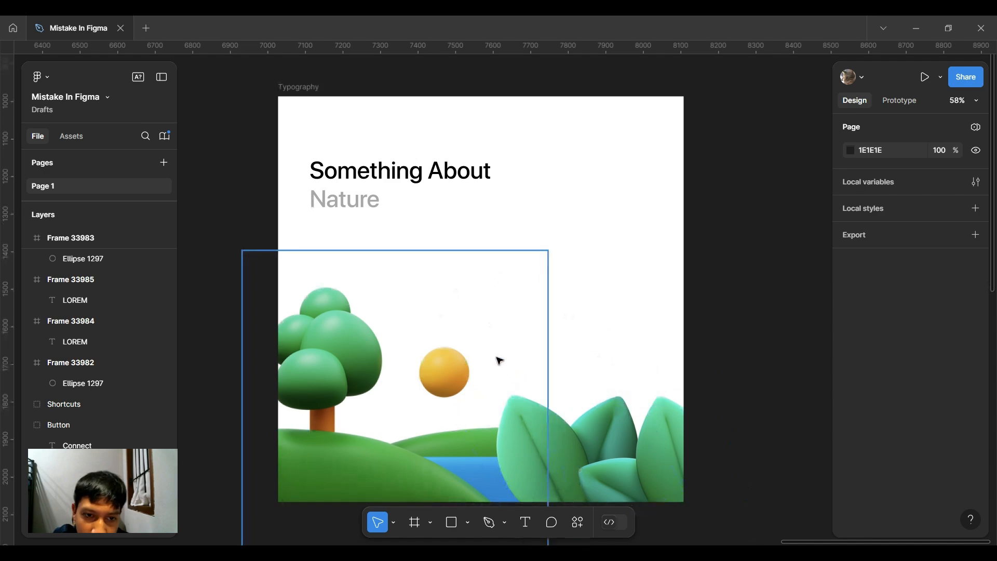
# - Duplicate the Typography frame and select the "Something About Nature" heading group in the copy
pyautogui.scroll(-5, 500, 360)
pyautogui.click(421, 225)
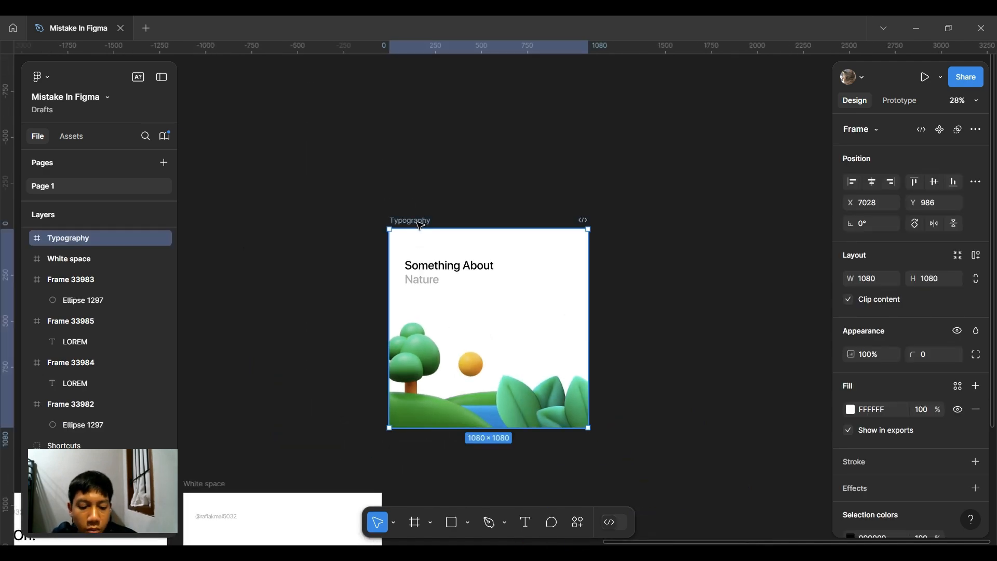
pyautogui.hotkey('ctrl', 'd')
pyautogui.scroll(5, 604, 257)
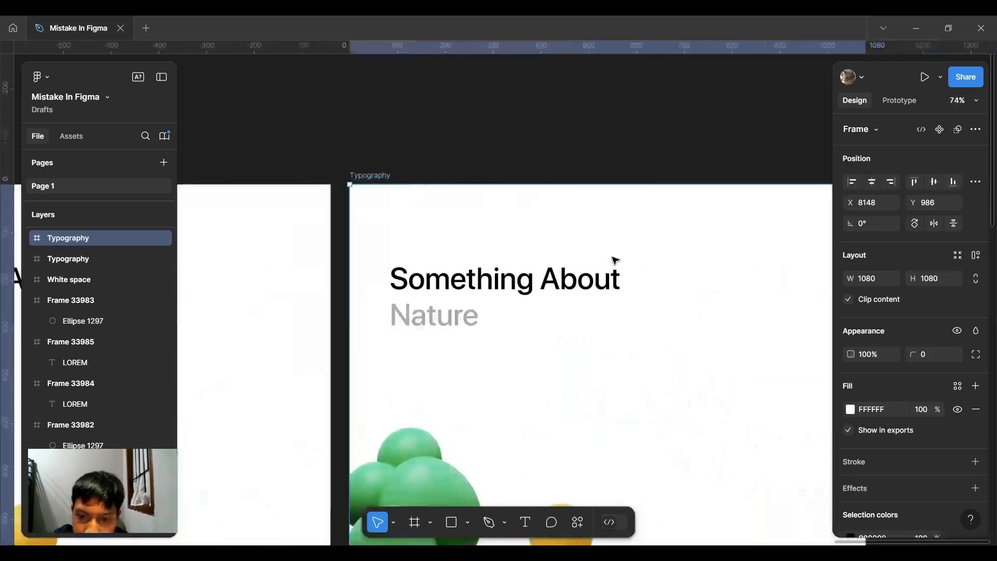
pyautogui.click(592, 279)
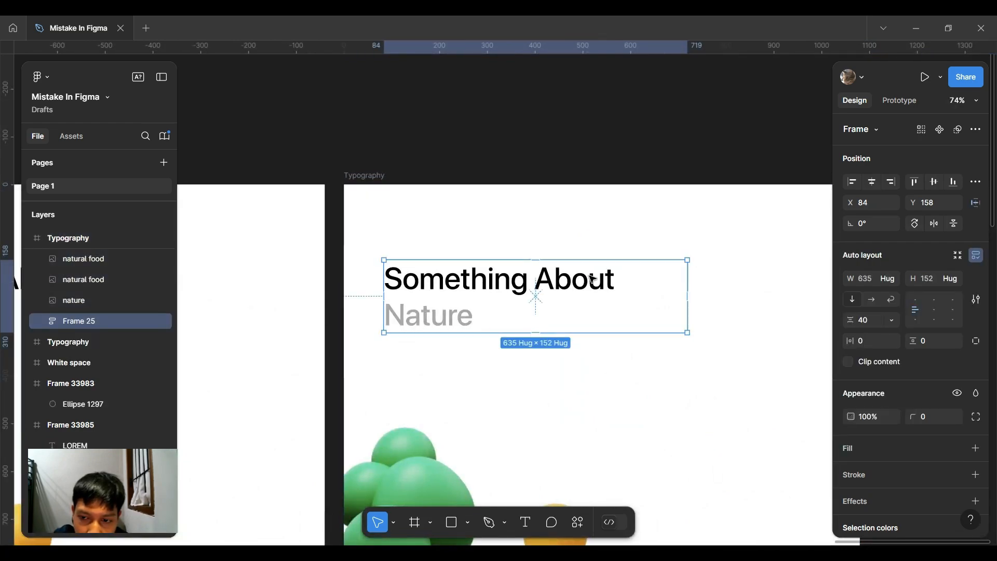
pyautogui.hscroll(3, 590, 277)
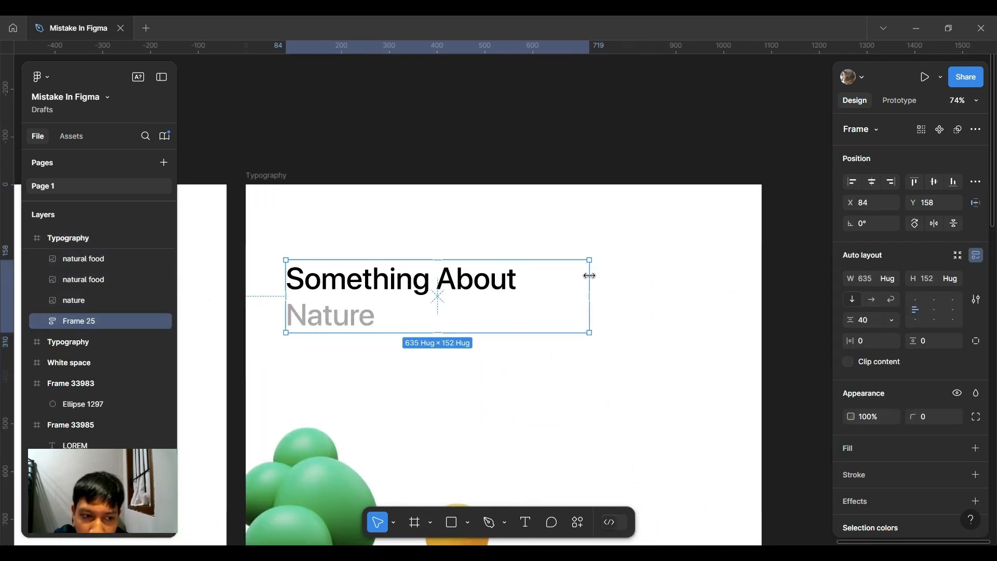
# - Move the "Nature" text above "Something About" in the duplicated Typography frame's heading
pyautogui.click(37, 322)
pyautogui.click(56, 341)
pyautogui.click(111, 384)
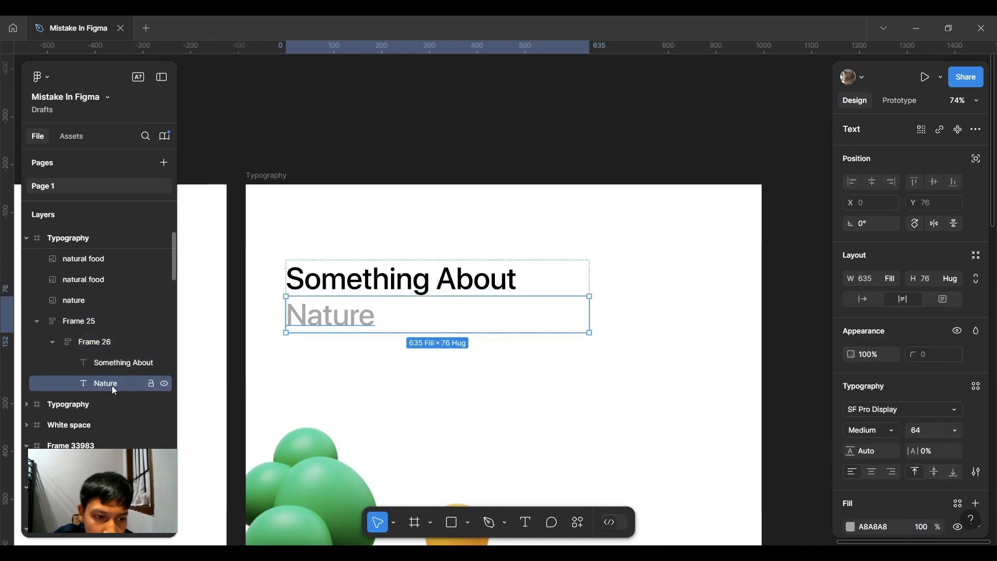
pyautogui.moveTo(112, 384); pyautogui.dragTo(112, 360)
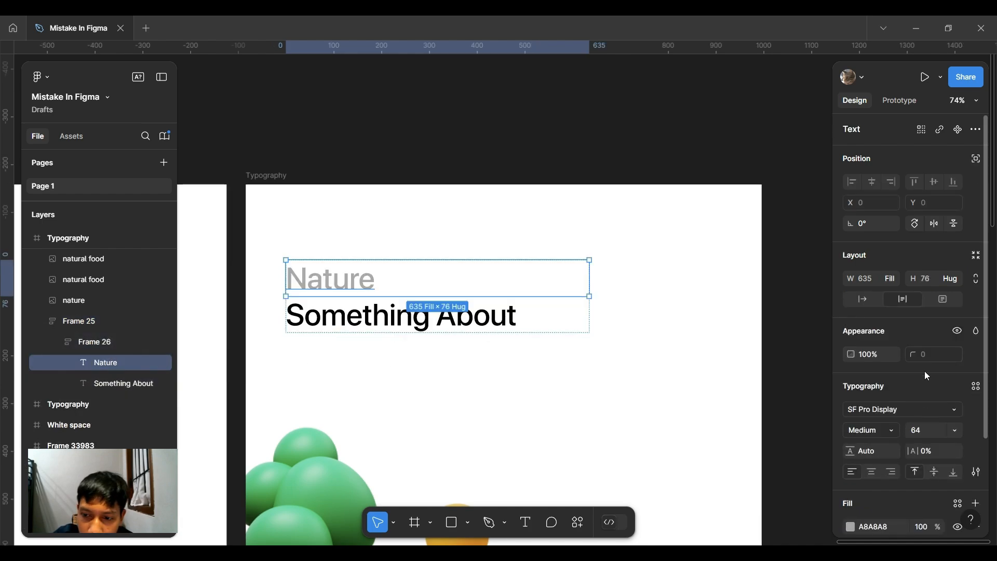
# - Try a darker gray fill for the "Nature" text and undo the last change
pyautogui.click(850, 527)
pyautogui.click(719, 296)
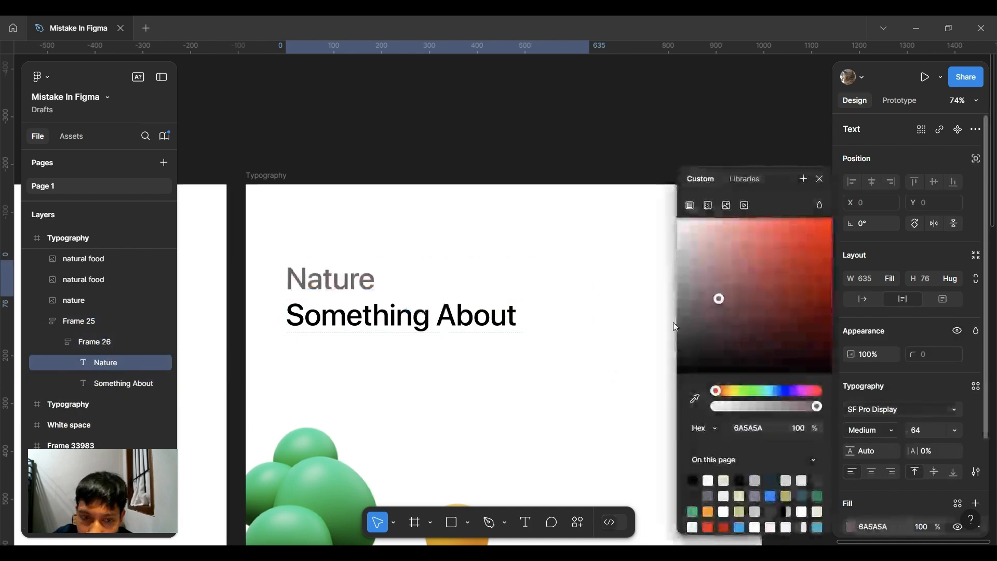
pyautogui.moveTo(673, 322); pyautogui.dragTo(623, 358)
pyautogui.hotkey('ctrl', 'z')
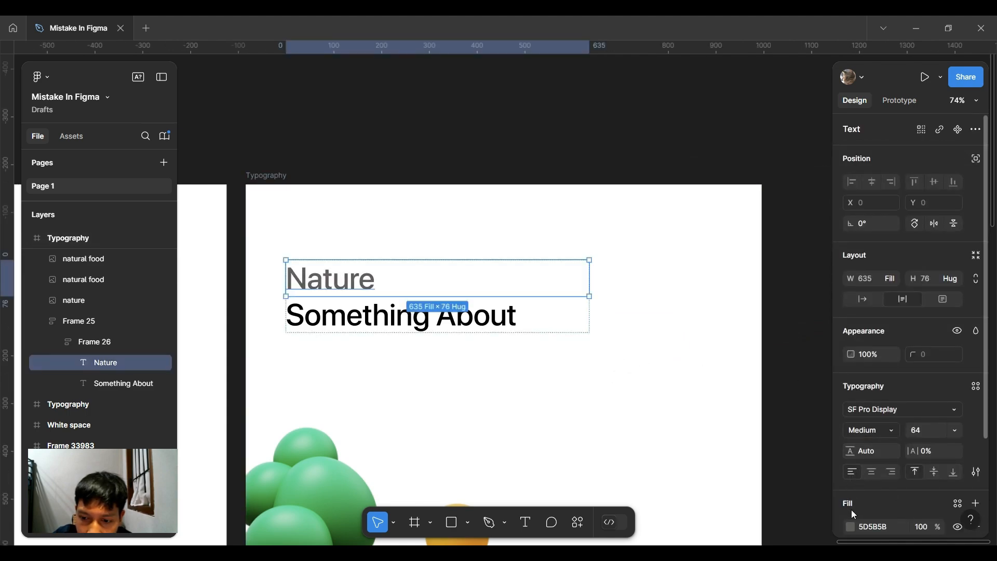
# - Sample the tree's green as the "Nature" text fill and darken it to 1F8C4C
pyautogui.click(850, 527)
pyautogui.click(695, 399)
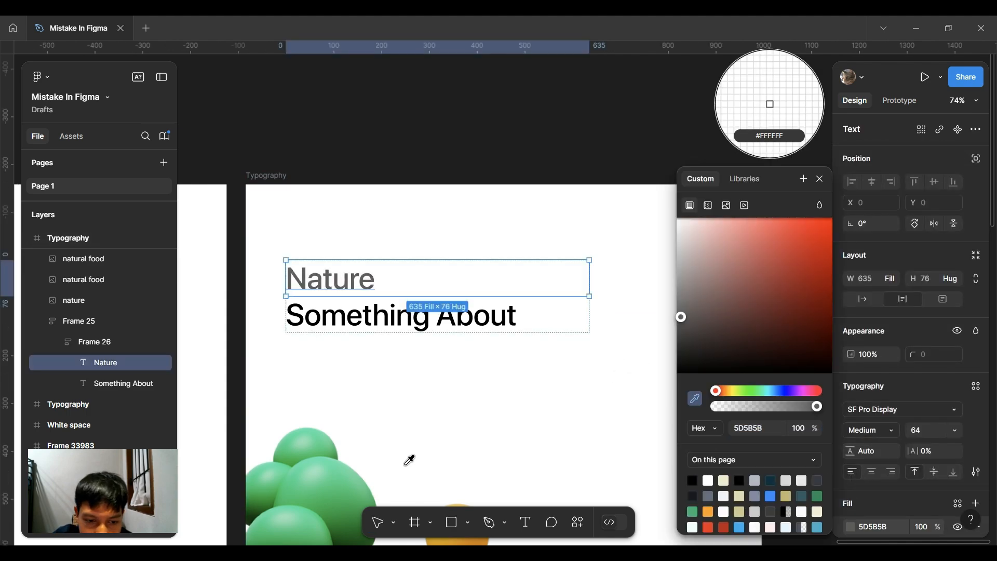
pyautogui.click(357, 486)
pyautogui.click(797, 286)
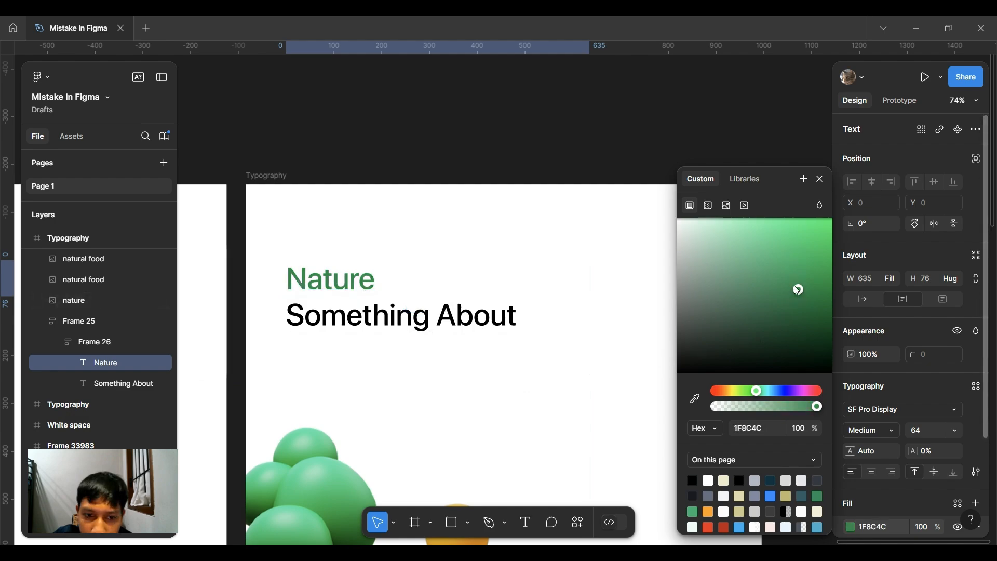
# - Try a gray fill of 929292 on the "Something About" text in the duplicated frame
pyautogui.click(461, 317)
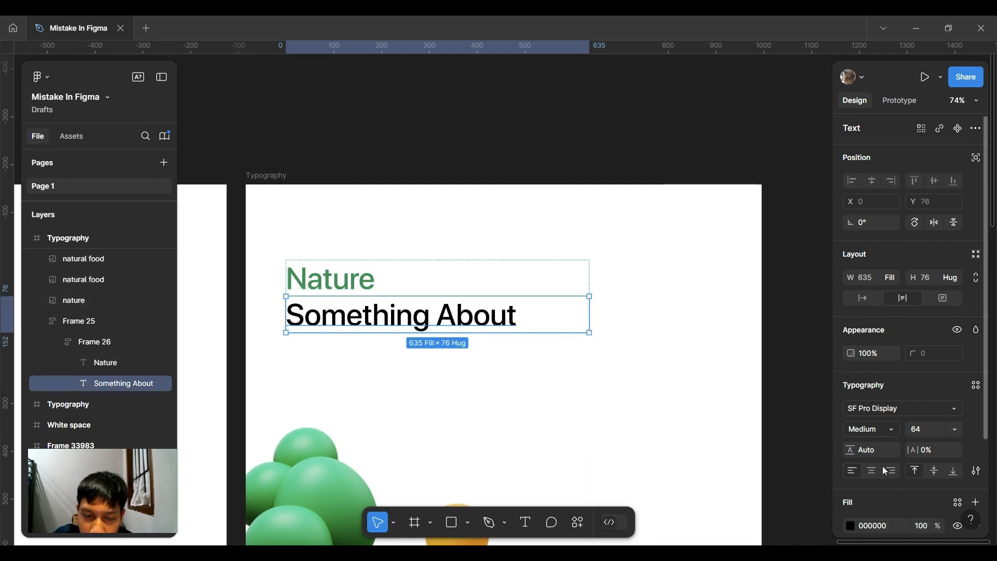
pyautogui.scroll(-3, 882, 466)
pyautogui.scroll(-4, 732, 310)
pyautogui.scroll(-2, 732, 311)
pyautogui.click(850, 407)
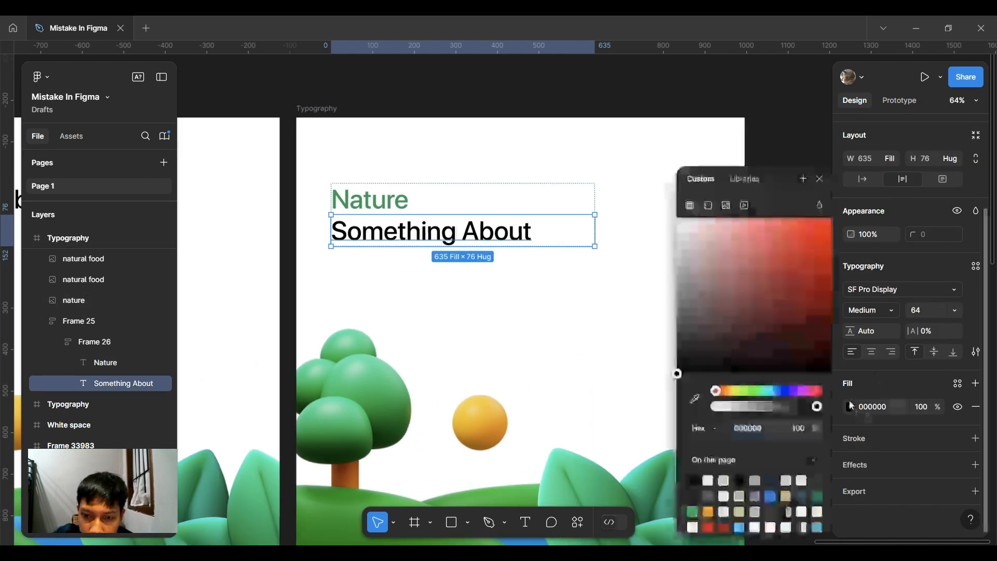
pyautogui.moveTo(682, 371); pyautogui.dragTo(646, 294)
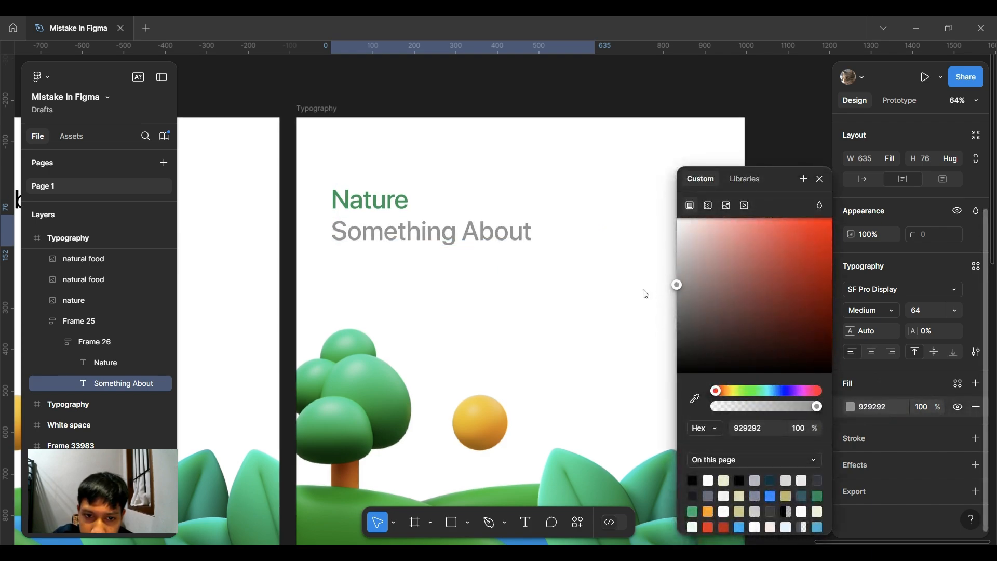
# - Sample the green of "Nature" as the "Something About" fill and lighten it to ABDABF
pyautogui.click(694, 398)
pyautogui.click(411, 194)
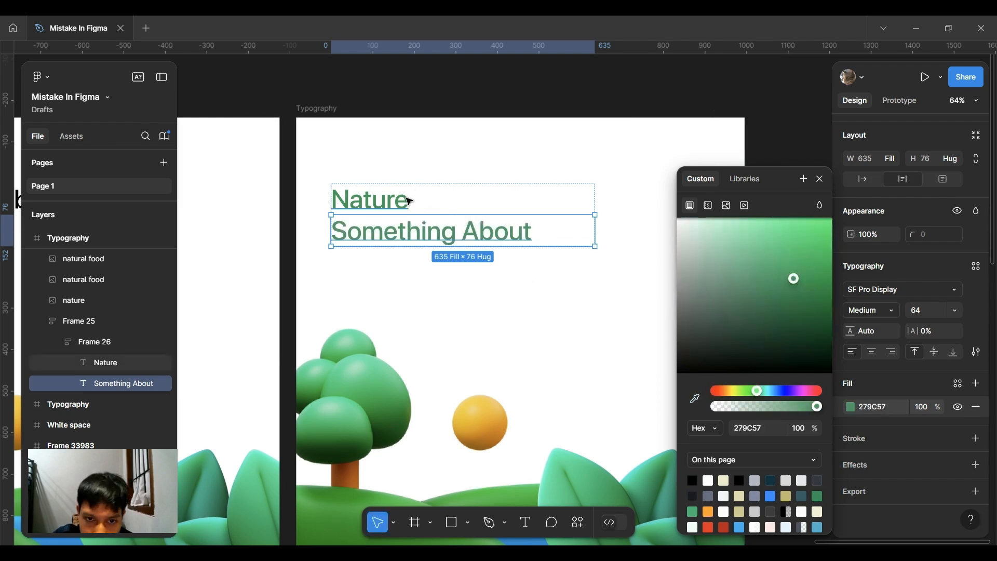
pyautogui.moveTo(792, 275); pyautogui.dragTo(711, 244)
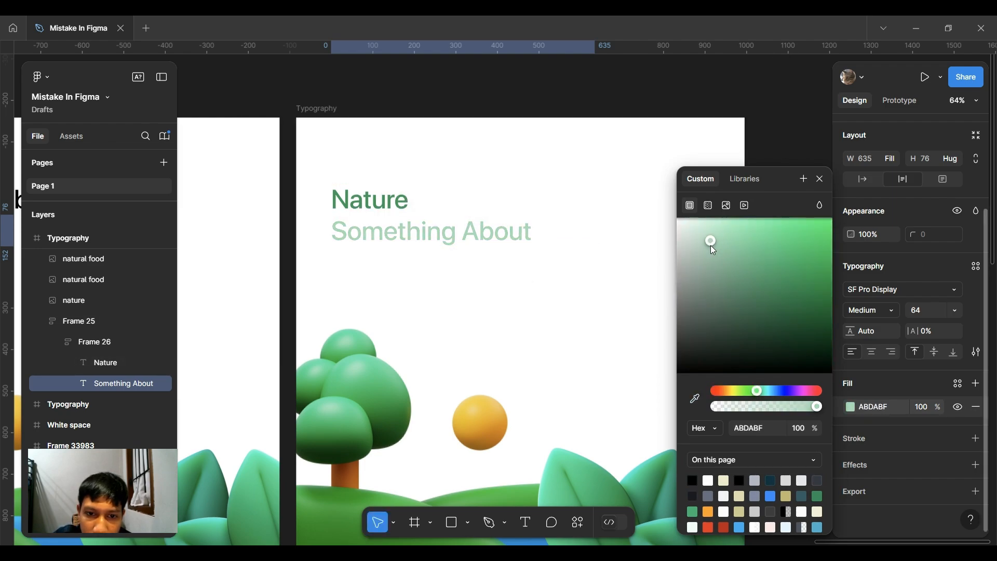
pyautogui.click(593, 292)
pyautogui.scroll(-1, 644, 227)
pyautogui.click(644, 226)
# - Compare the green heading in the duplicated Typography frame with the original black and gray one
pyautogui.scroll(-4, 641, 226)
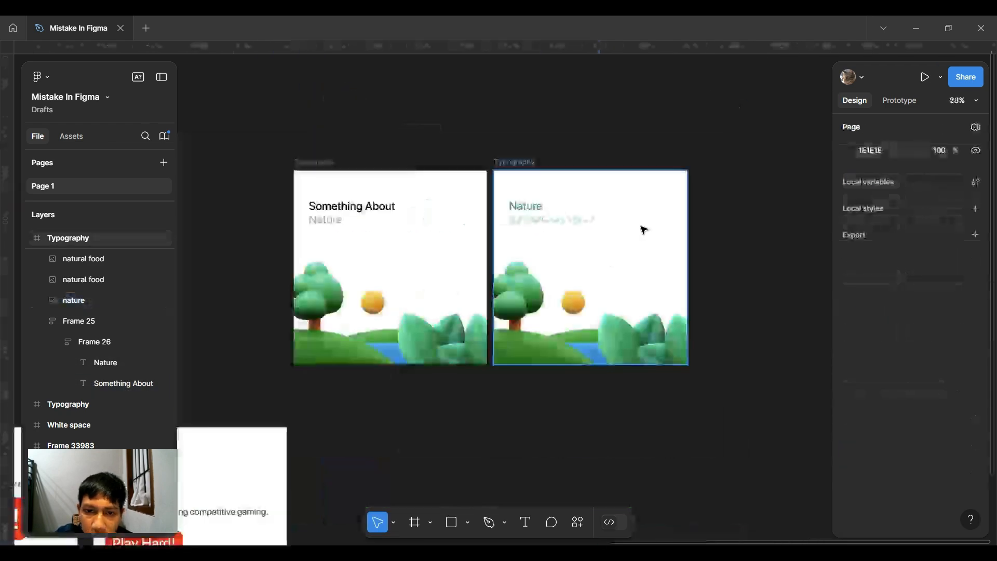
pyautogui.scroll(3, 640, 227)
pyautogui.scroll(-2, 576, 244)
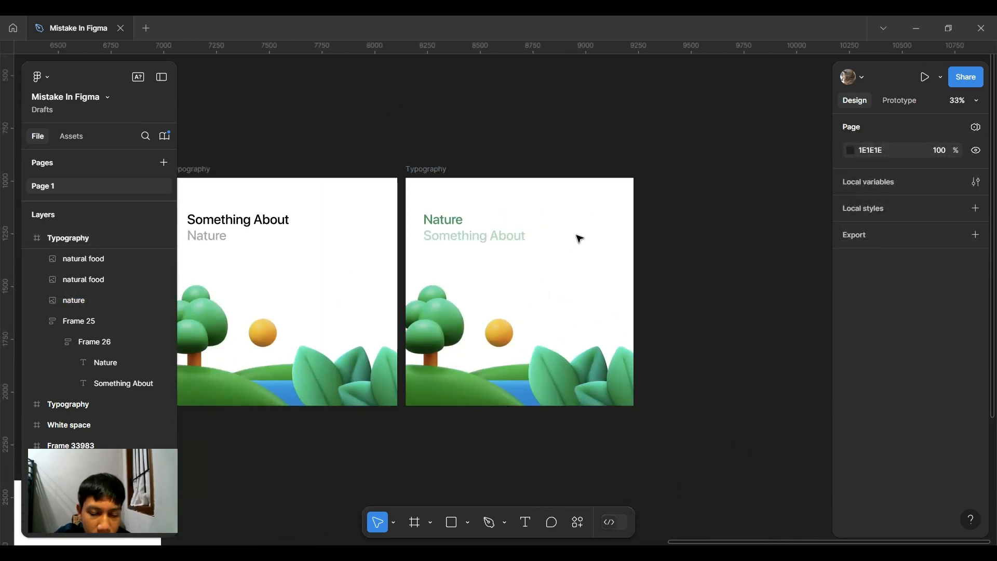
pyautogui.scroll(1, 550, 231)
pyautogui.scroll(3, 441, 223)
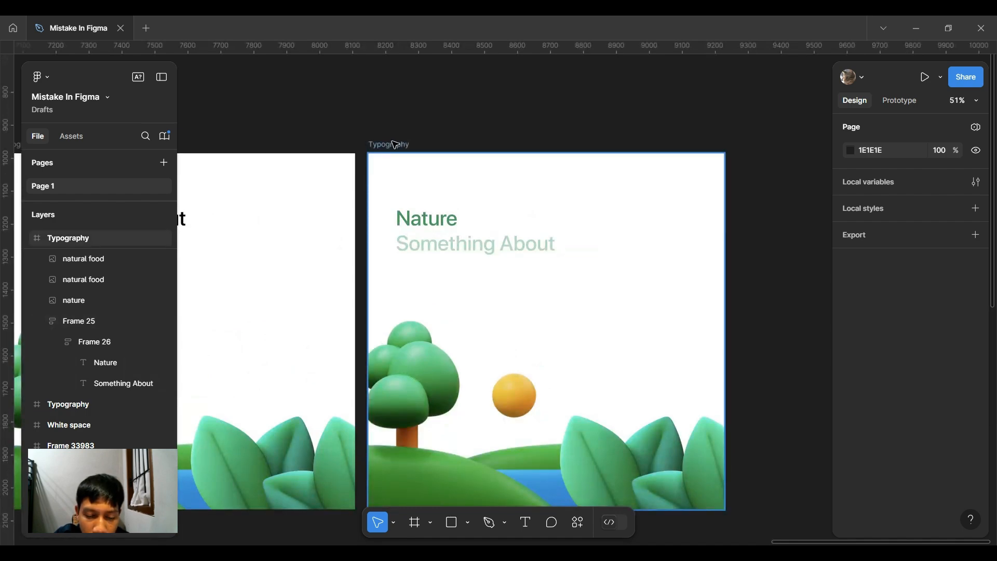
pyautogui.doubleClick(440, 217)
pyautogui.click(454, 191)
pyautogui.moveTo(453, 190); pyautogui.dragTo(584, 206)
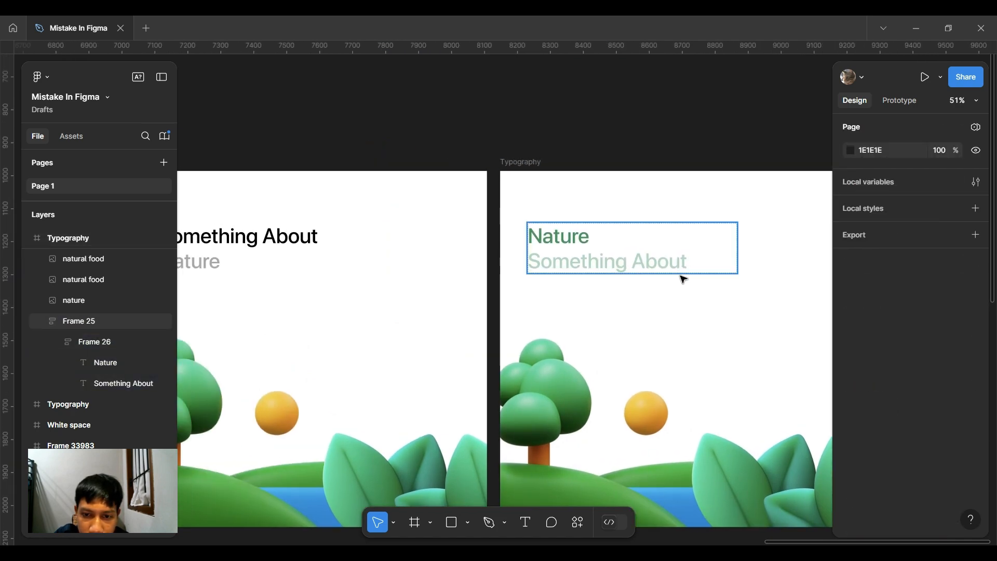
pyautogui.moveTo(651, 261); pyautogui.dragTo(506, 249)
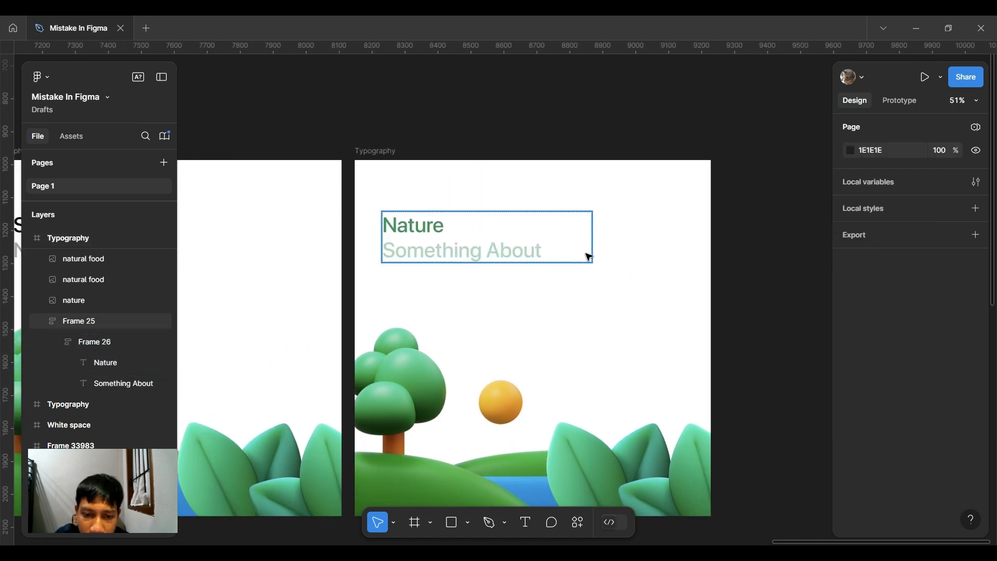
pyautogui.scroll(-5, 576, 255)
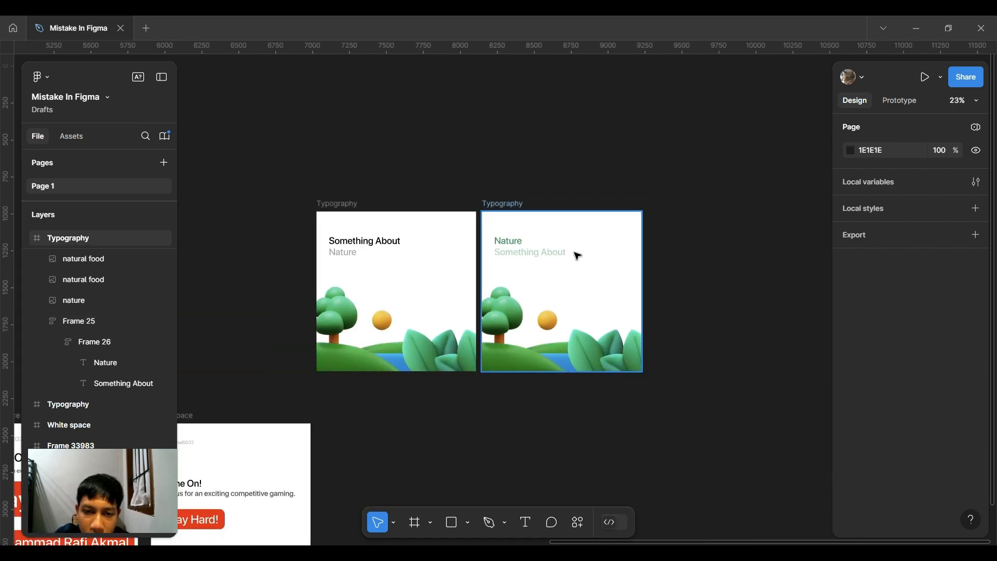
pyautogui.scroll(4, 423, 247)
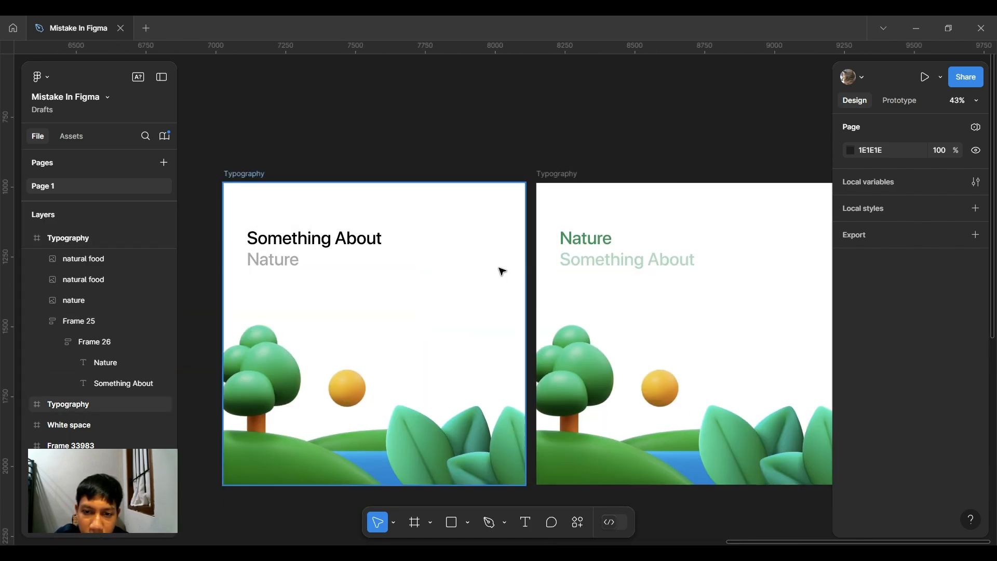
pyautogui.moveTo(501, 268); pyautogui.dragTo(461, 239)
pyautogui.scroll(-2, 461, 239)
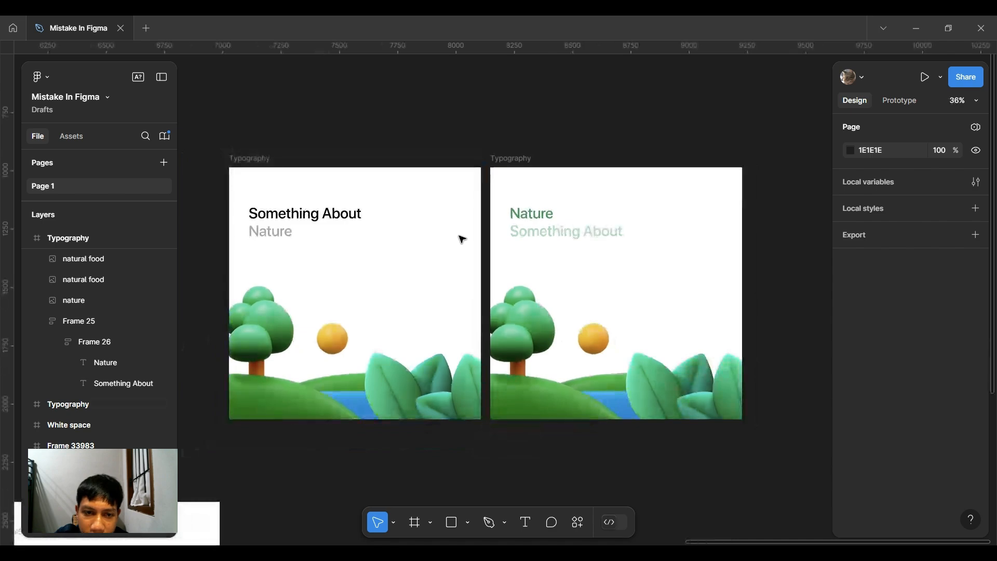
# - Move "Something About" back above "Nature" in the duplicated frame's heading and deselect it
pyautogui.click(550, 236)
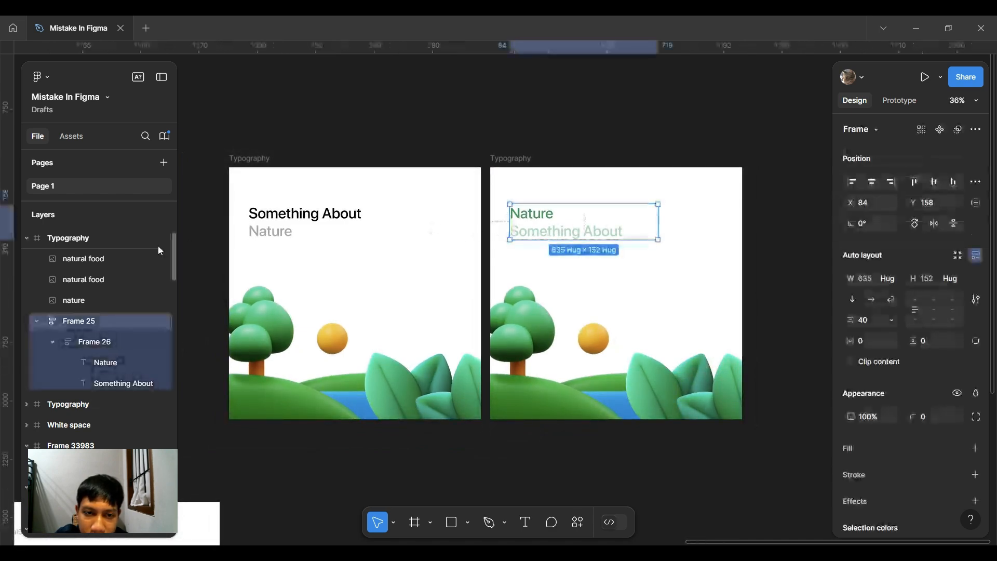
pyautogui.click(618, 234)
pyautogui.moveTo(618, 233); pyautogui.dragTo(628, 210)
pyautogui.click(611, 165)
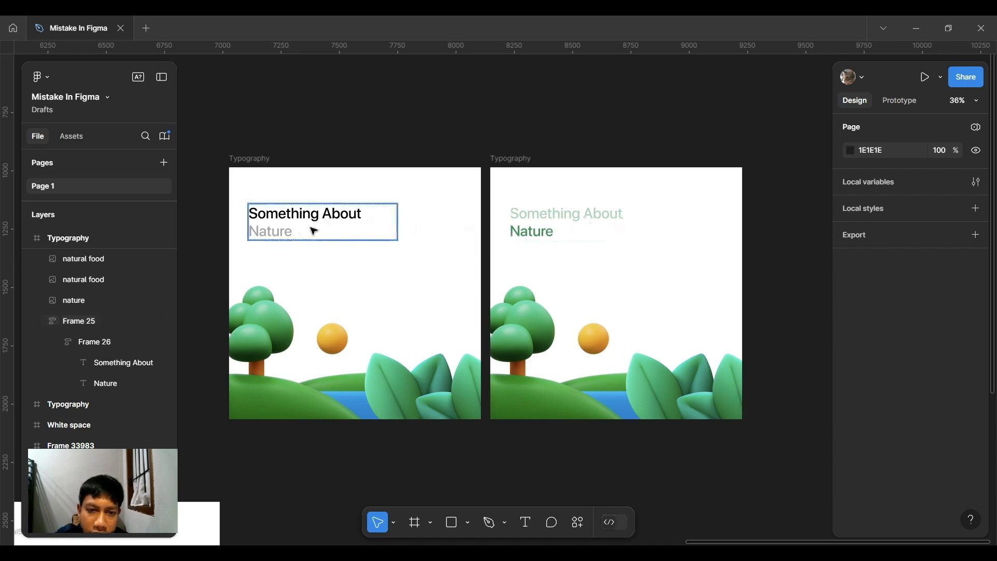
# - Examine both Typography frames side by side, checking how each heading's colors relate to the illustration
pyautogui.moveTo(273, 261); pyautogui.dragTo(308, 278)
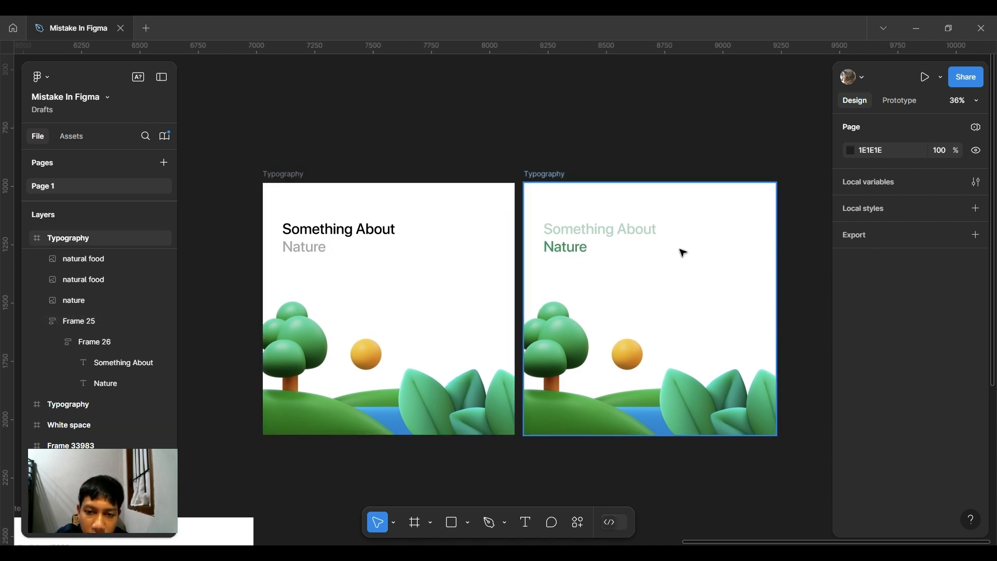
pyautogui.scroll(2, 680, 252)
pyautogui.scroll(-2, 651, 245)
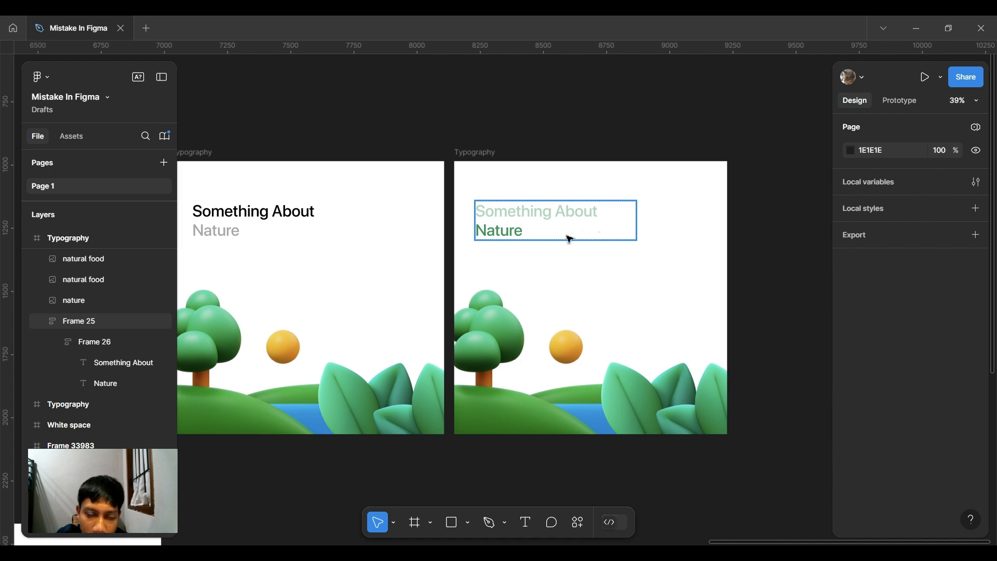
pyautogui.hscroll(-2, 564, 238)
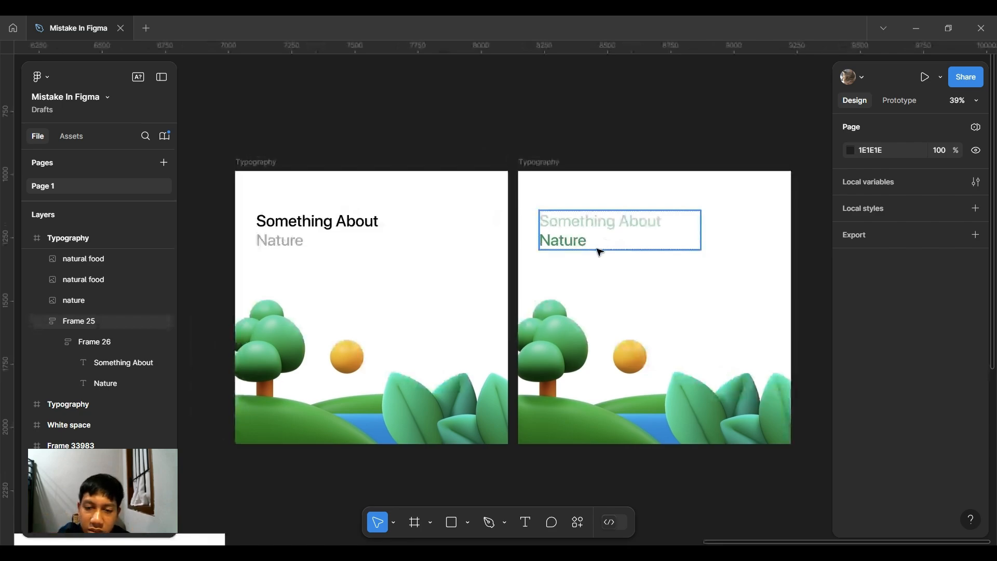
pyautogui.moveTo(557, 149); pyautogui.dragTo(529, 182)
pyautogui.scroll(2, 473, 291)
pyautogui.moveTo(301, 279); pyautogui.dragTo(396, 231)
pyautogui.scroll(-2, 396, 231)
pyautogui.scroll(-4, 475, 319)
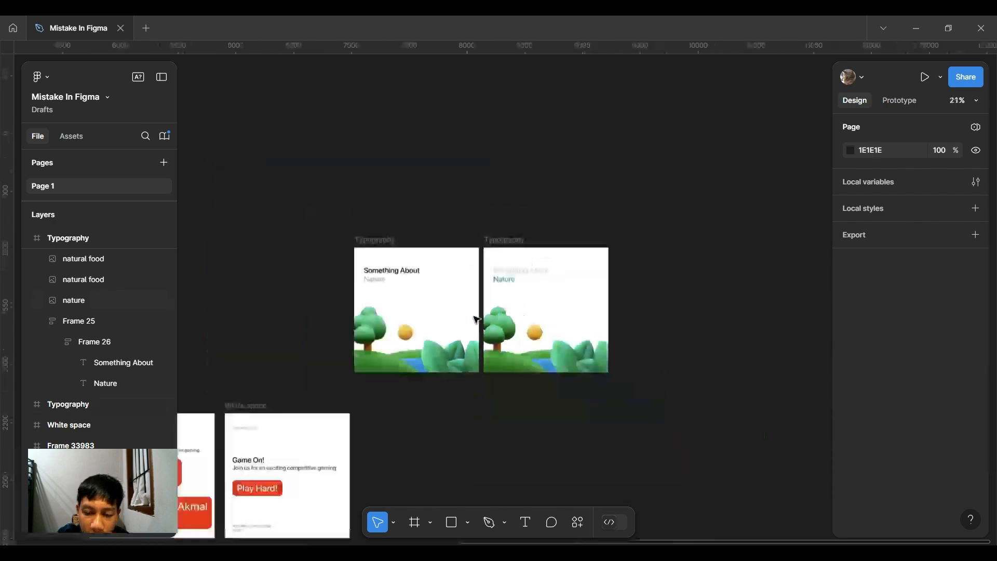
# - Review all example frames on the page, from the app screens and contrast samples to White space and Typography
pyautogui.moveTo(452, 278); pyautogui.dragTo(627, 326)
pyautogui.scroll(-4, 600, 317)
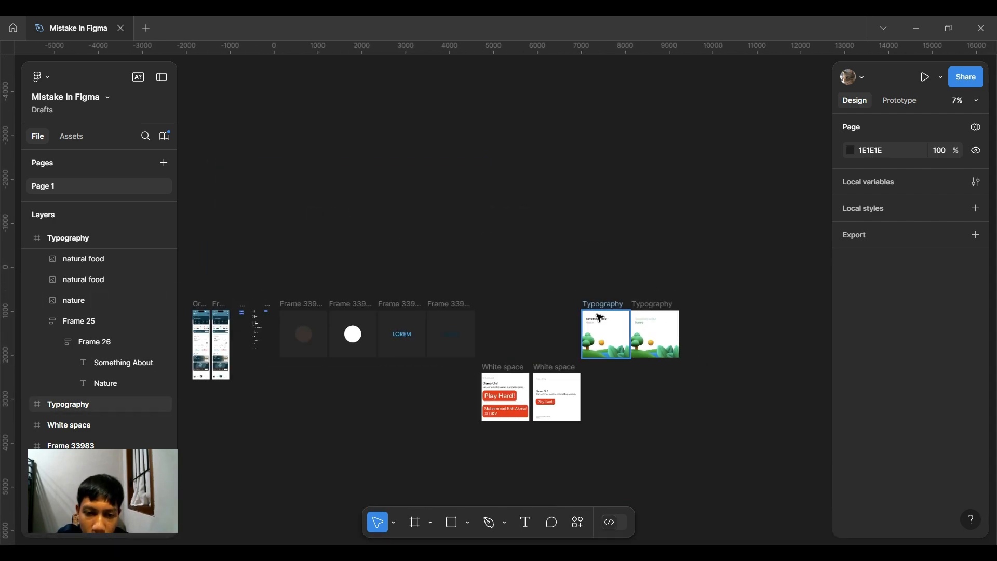
pyautogui.moveTo(487, 299); pyautogui.dragTo(671, 338)
pyautogui.scroll(1, 160, 338)
pyautogui.scroll(2, 210, 378)
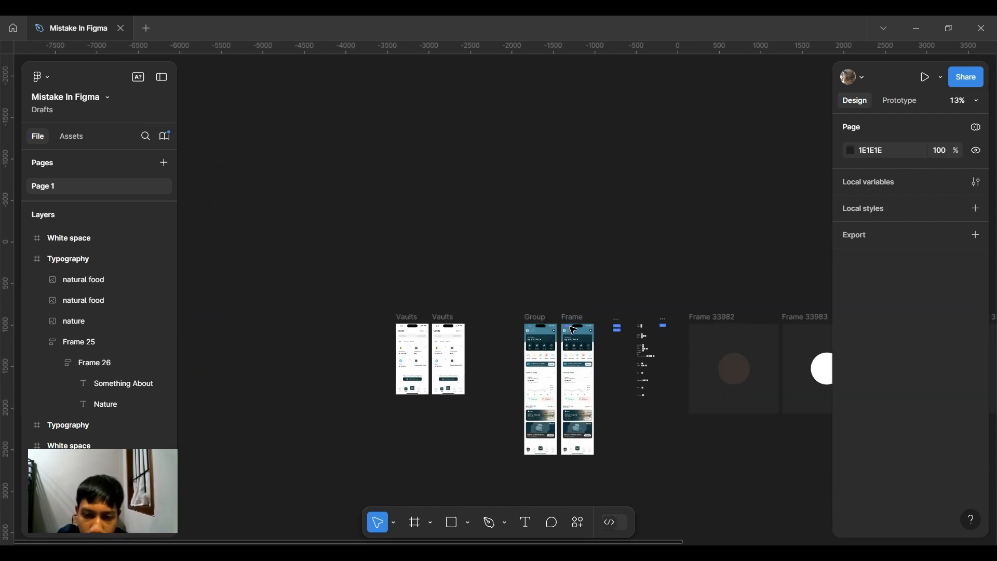
pyautogui.hscroll(3, 573, 330)
pyautogui.scroll(-1, 573, 330)
pyautogui.hscroll(10, 575, 300)
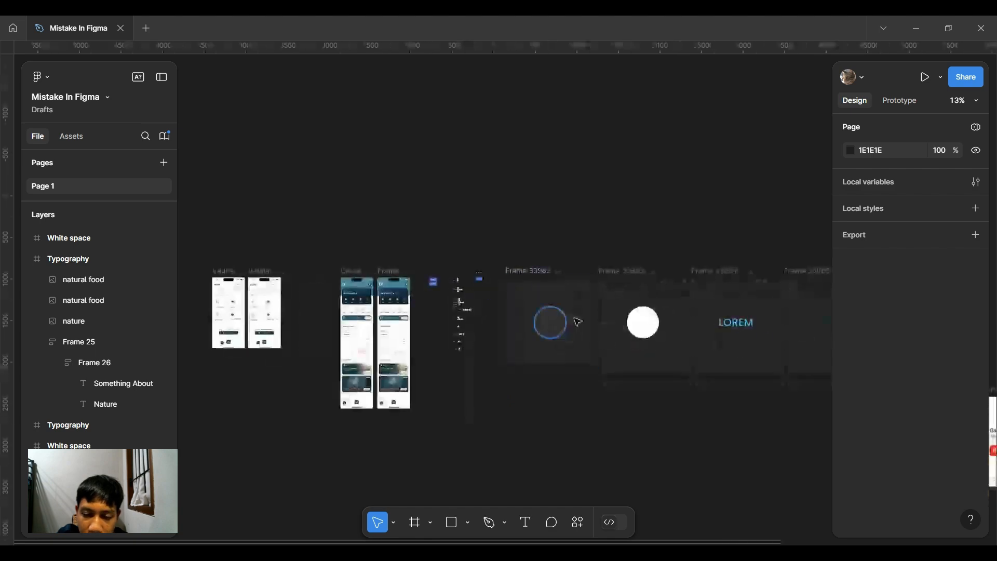
pyautogui.scroll(-2, 576, 300)
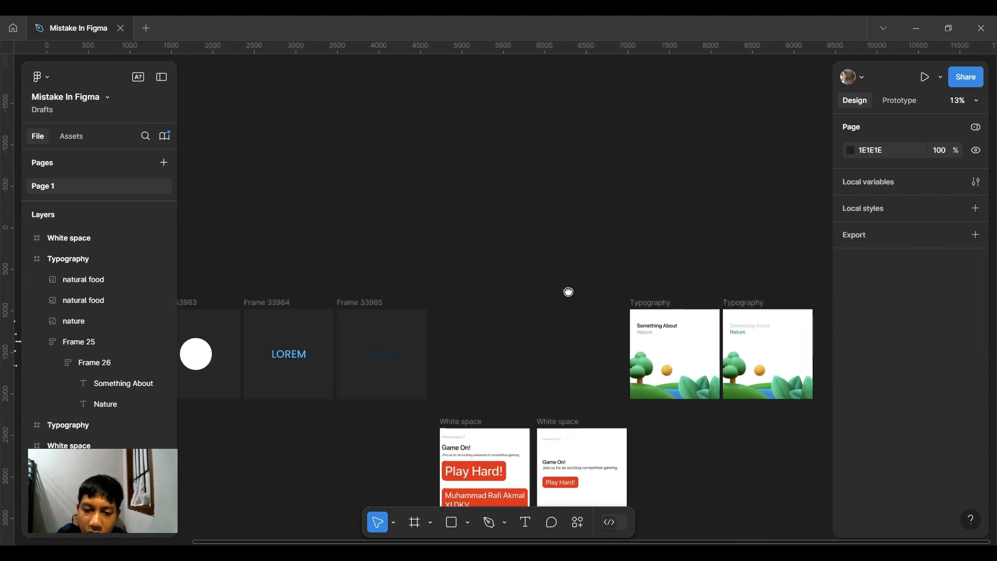
pyautogui.scroll(-3, 577, 296)
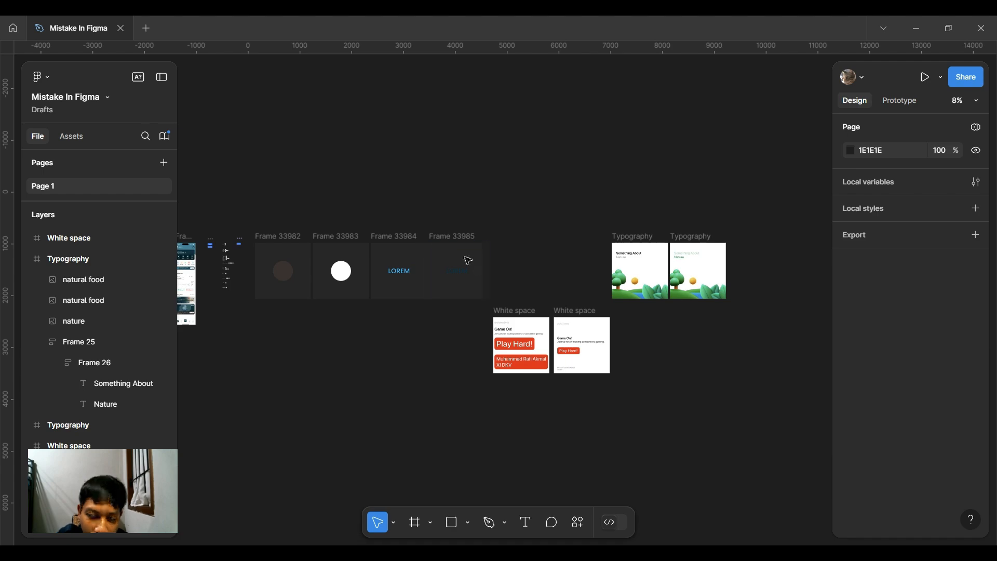
pyautogui.scroll(4, 502, 279)
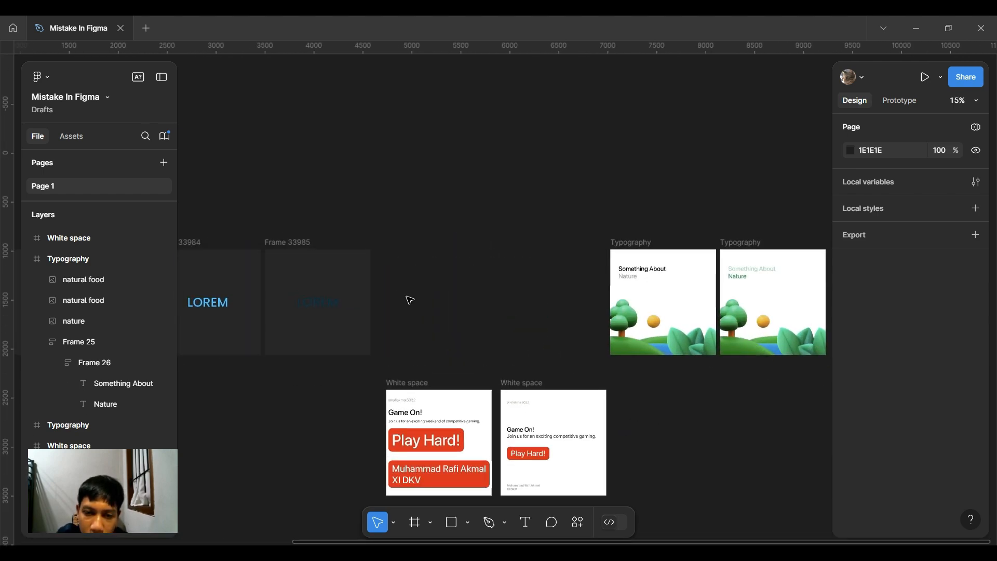
# - Return to the two Typography frames and inspect their headings together
pyautogui.hscroll(5, 399, 289)
pyautogui.scroll(5, 492, 272)
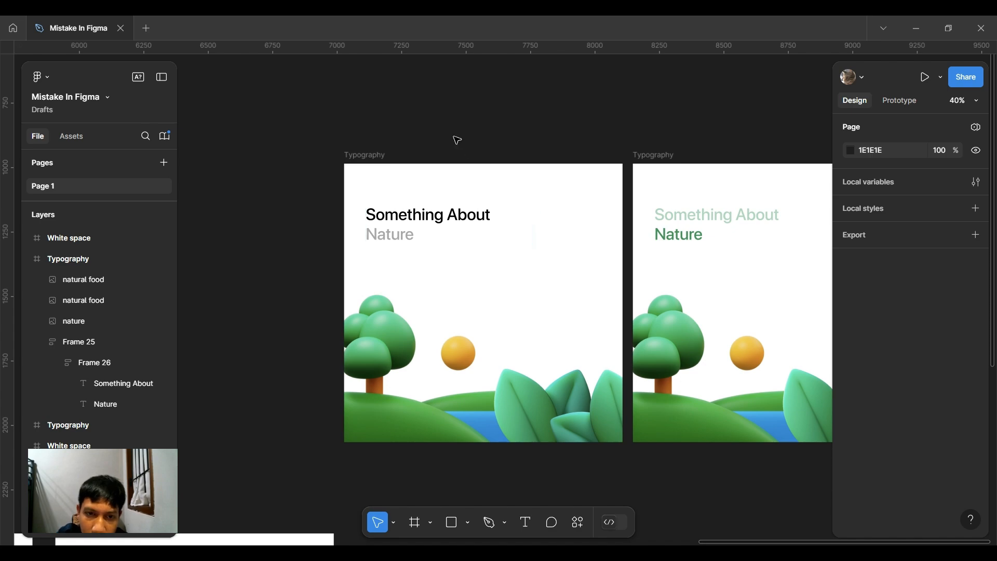
pyautogui.moveTo(409, 123); pyautogui.dragTo(307, 177)
pyautogui.scroll(1, 307, 177)
pyautogui.moveTo(517, 202); pyautogui.dragTo(436, 169)
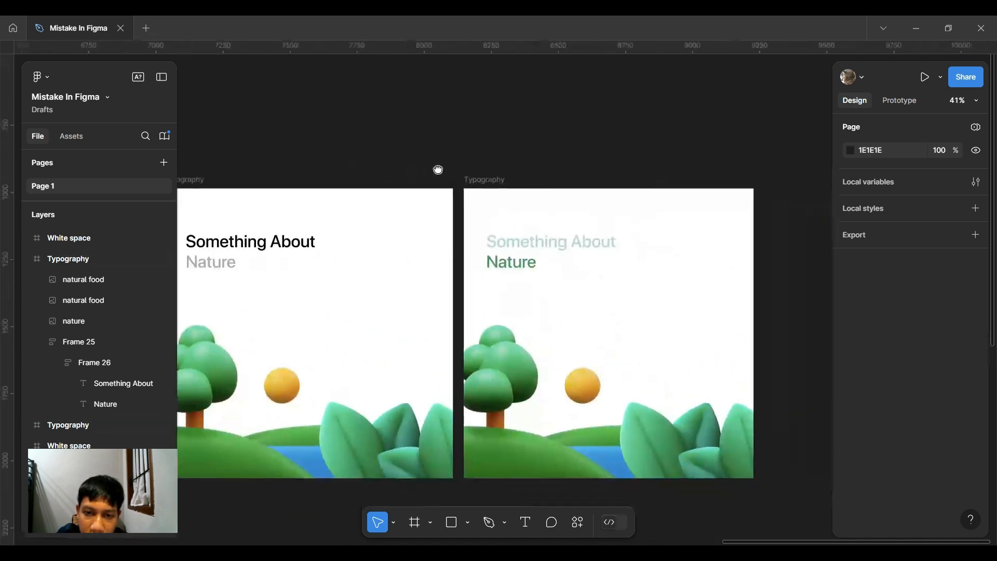
pyautogui.scroll(-3, 435, 168)
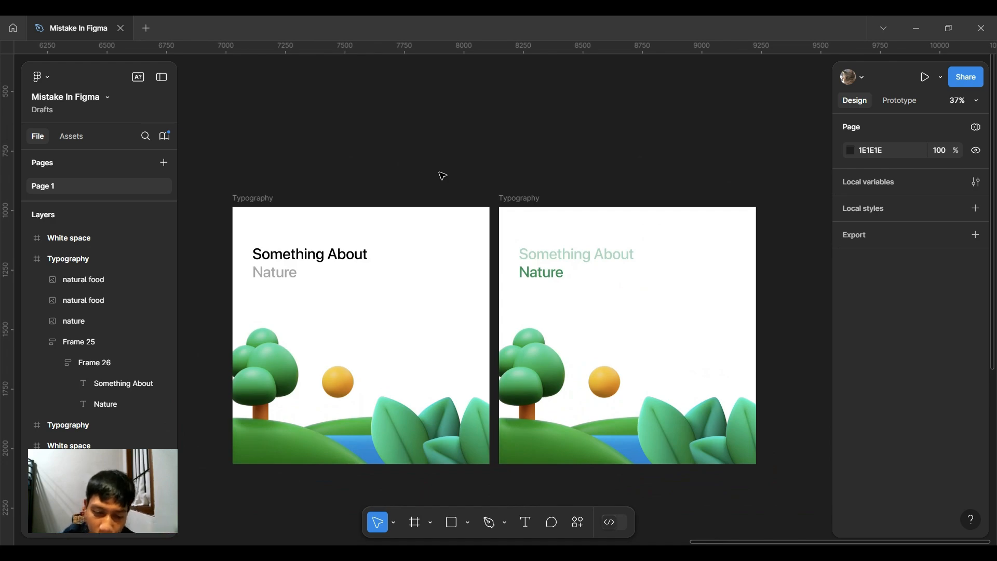
pyautogui.hscroll(-3, 442, 176)
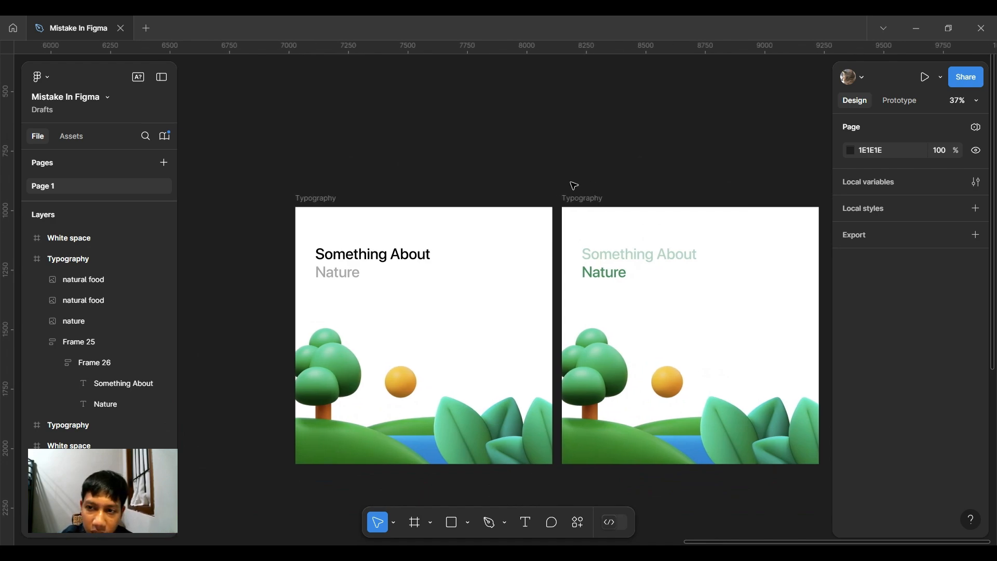